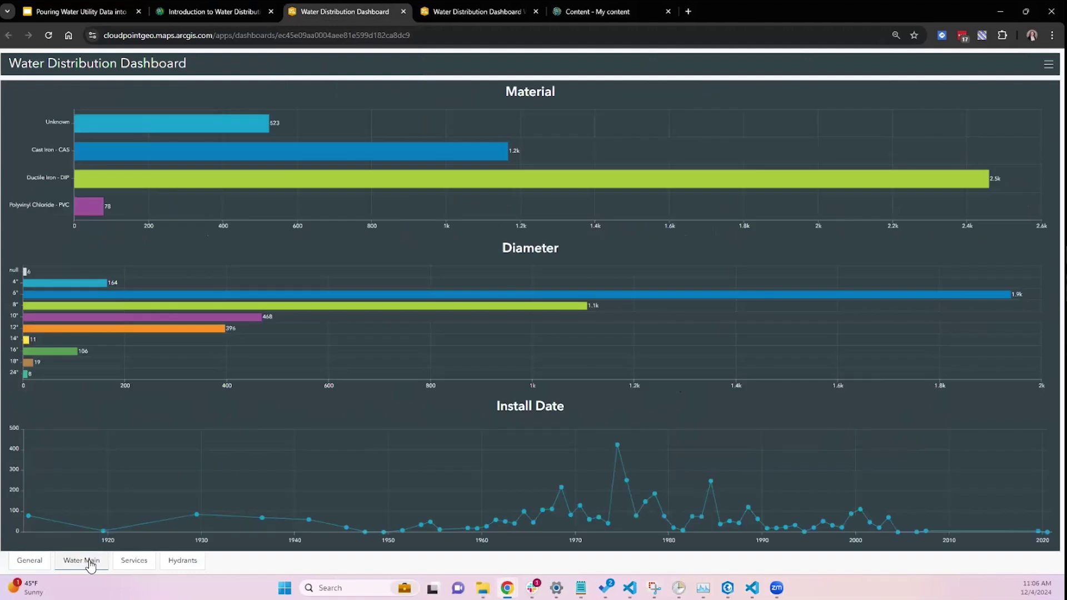
View the Services and Hydrants pages of the Water Distribution Dashboard, and return to the General page.
{"action": "left_click", "coordinate": [136, 561]}
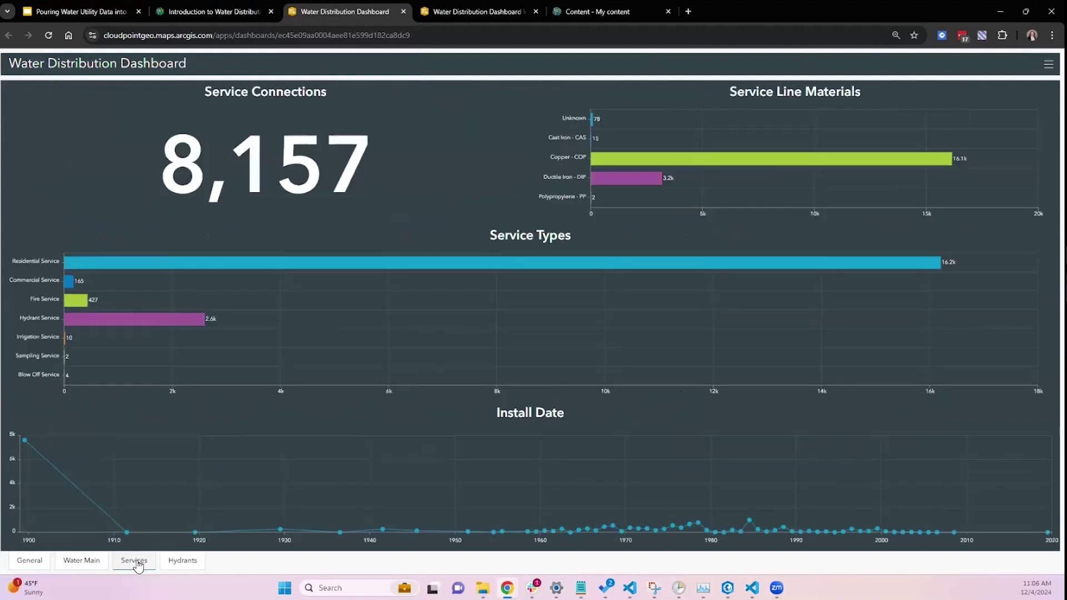
{"action": "left_click", "coordinate": [196, 566]}
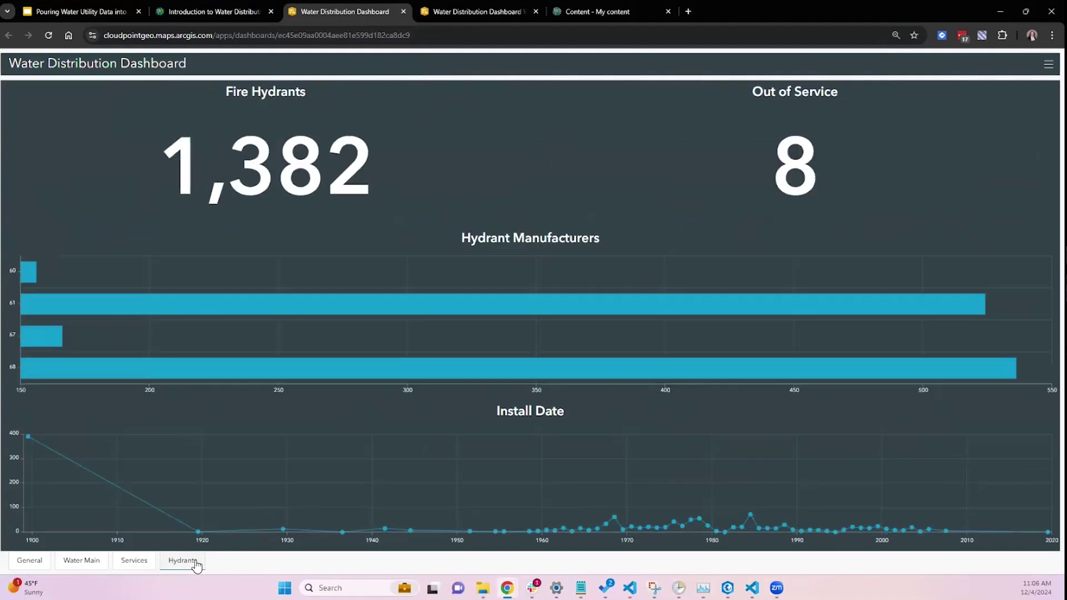
{"action": "left_click", "coordinate": [28, 561]}
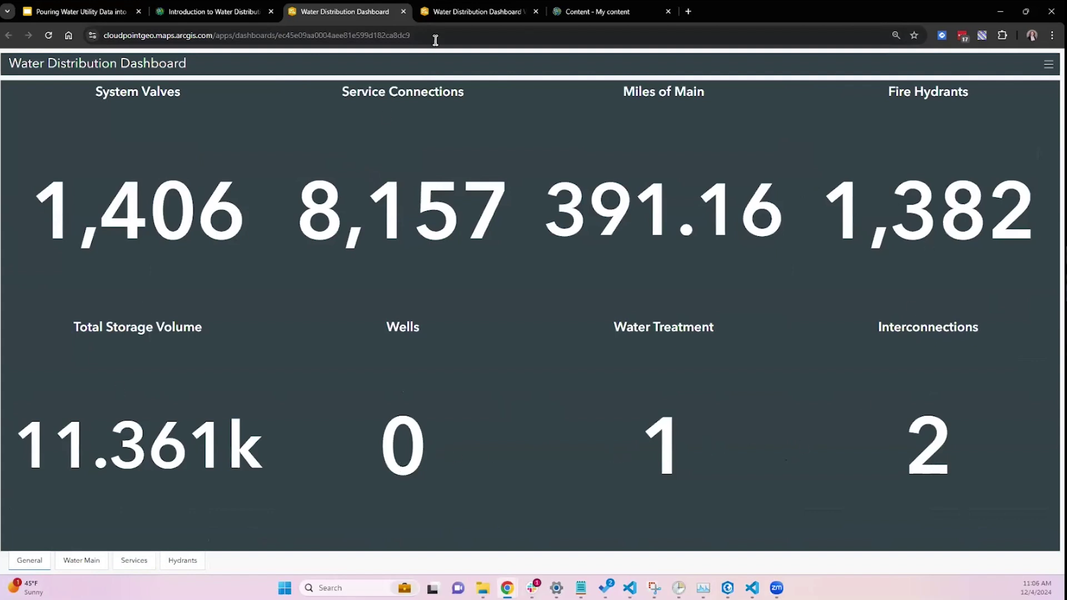
Examine the map and its layer list in the Water Distribution Dashboard Webinar Demo, and compare its overview with the original dashboard.
{"action": "left_click", "coordinate": [485, 13]}
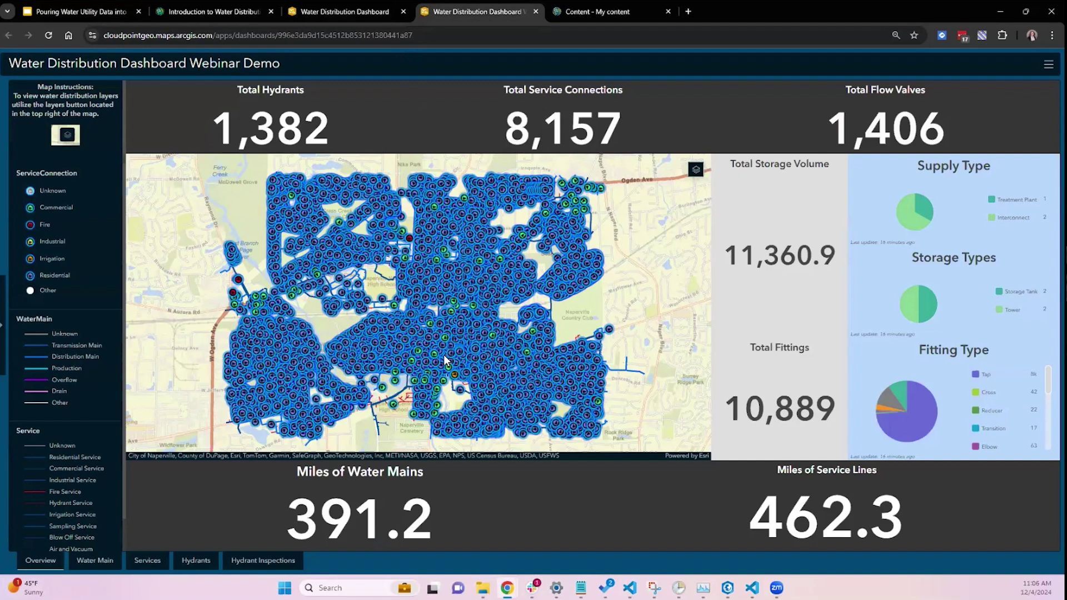
{"action": "scroll", "coordinate": [402, 377], "scroll_direction": "up", "scroll_amount": 5}
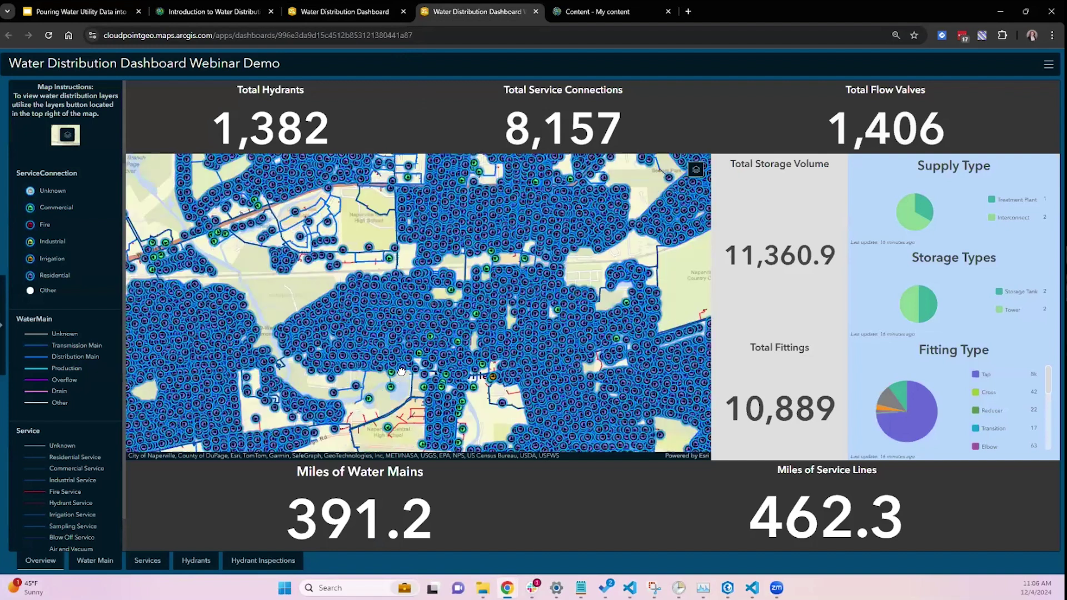
{"action": "scroll", "coordinate": [402, 372], "scroll_direction": "up", "scroll_amount": 2}
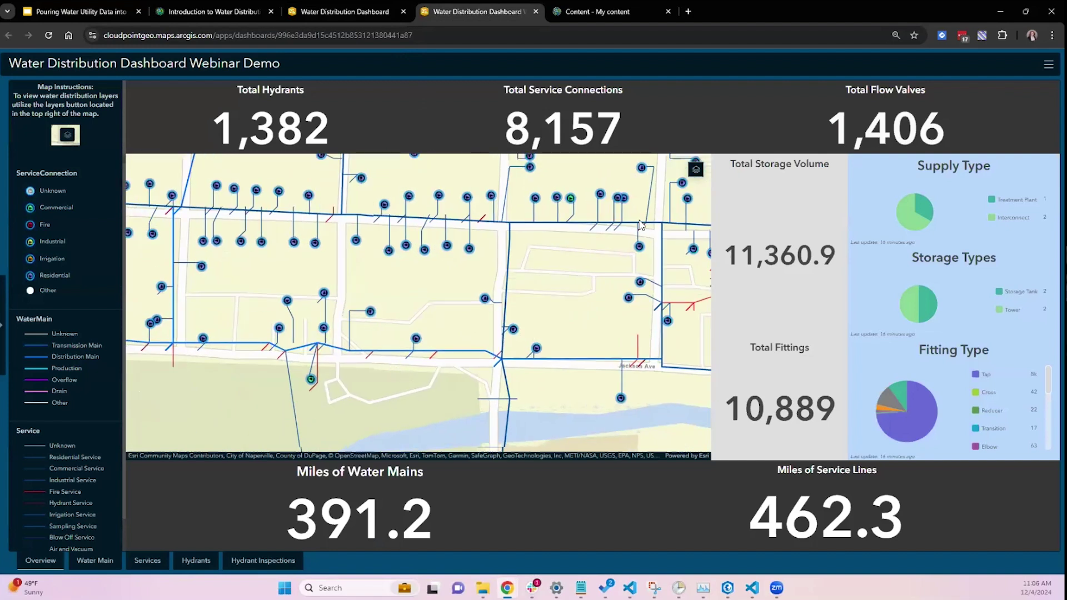
{"action": "left_click", "coordinate": [695, 168]}
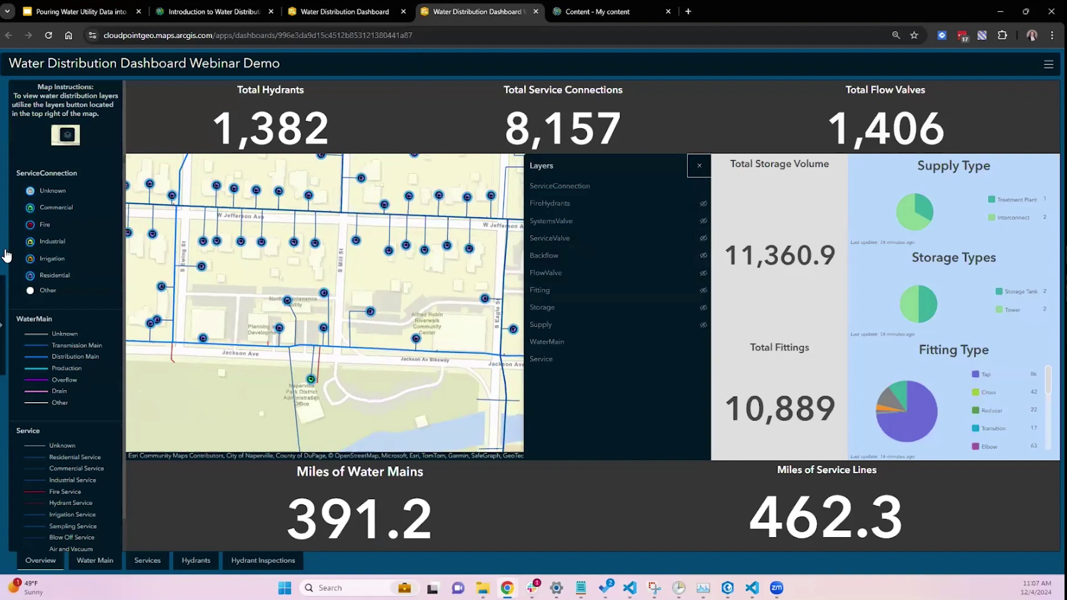
{"action": "left_click", "coordinate": [699, 166]}
{"action": "scroll", "coordinate": [366, 332], "scroll_direction": "down", "scroll_amount": 3}
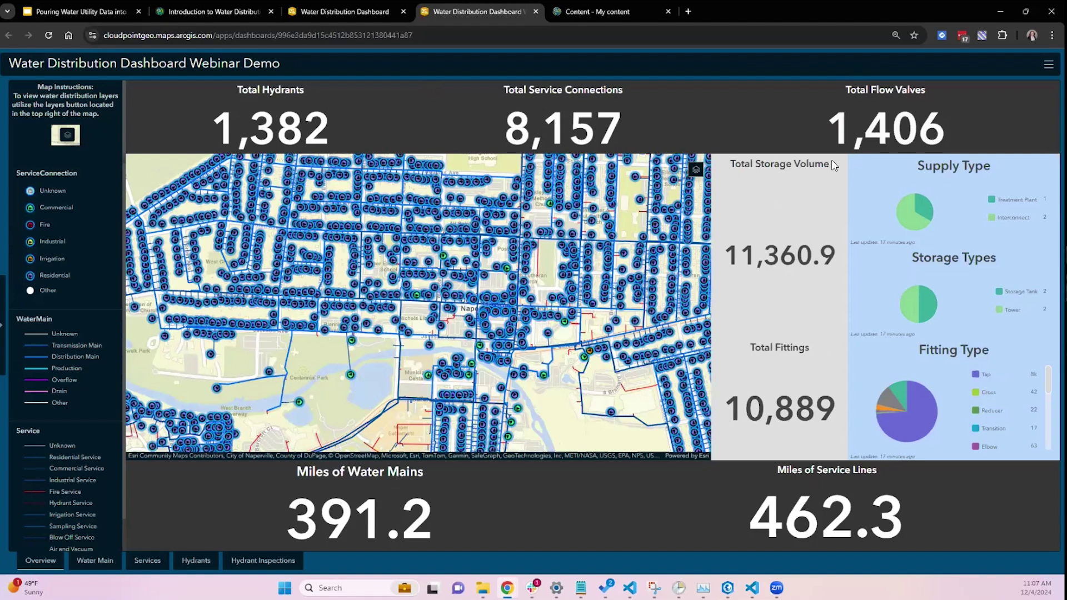
{"action": "left_click", "coordinate": [330, 12]}
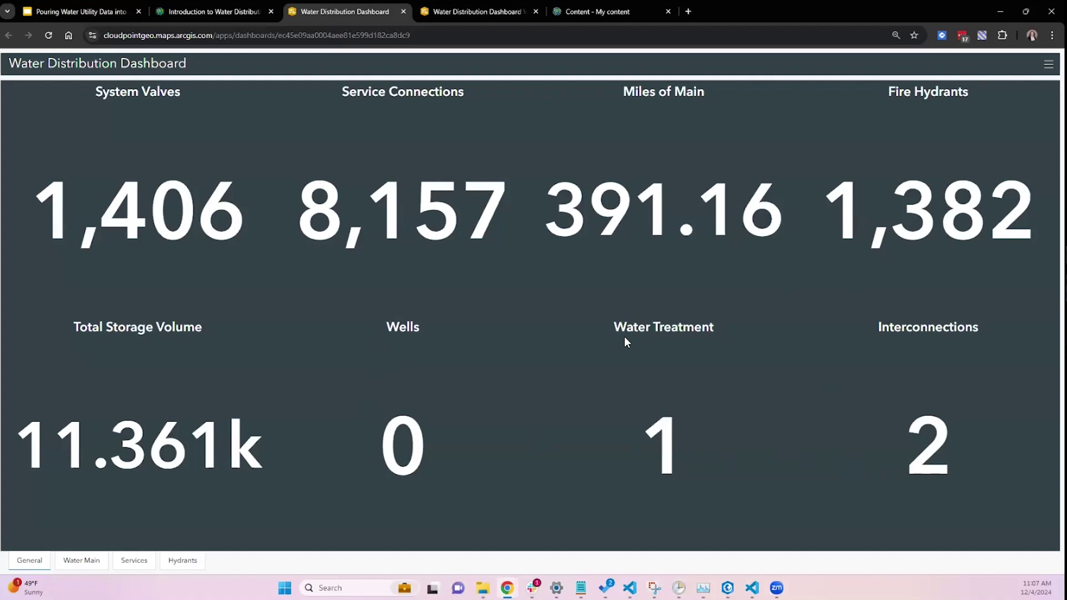
{"action": "left_click", "coordinate": [463, 13]}
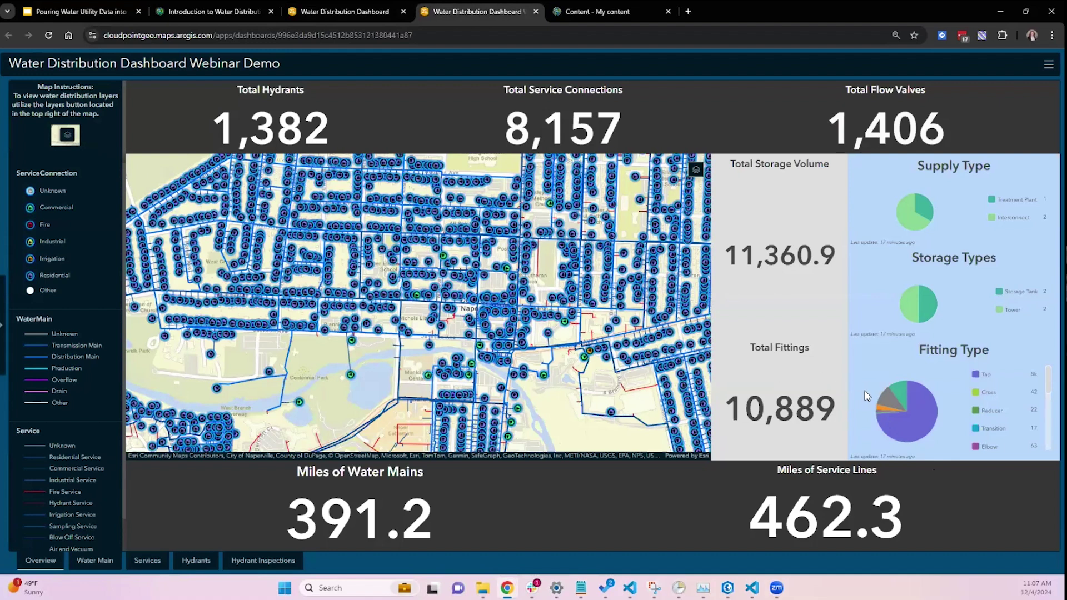
Filter the Webinar Demo dashboard's Service Connection Asset Type to Commercial.
{"action": "left_click", "coordinate": [4, 350]}
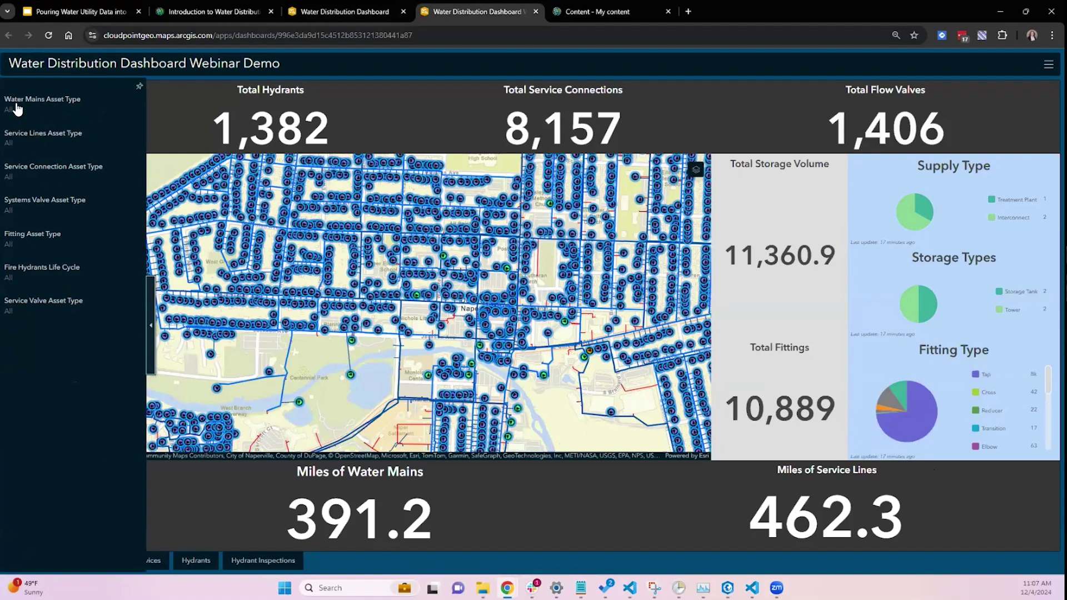
{"action": "left_click", "coordinate": [38, 114]}
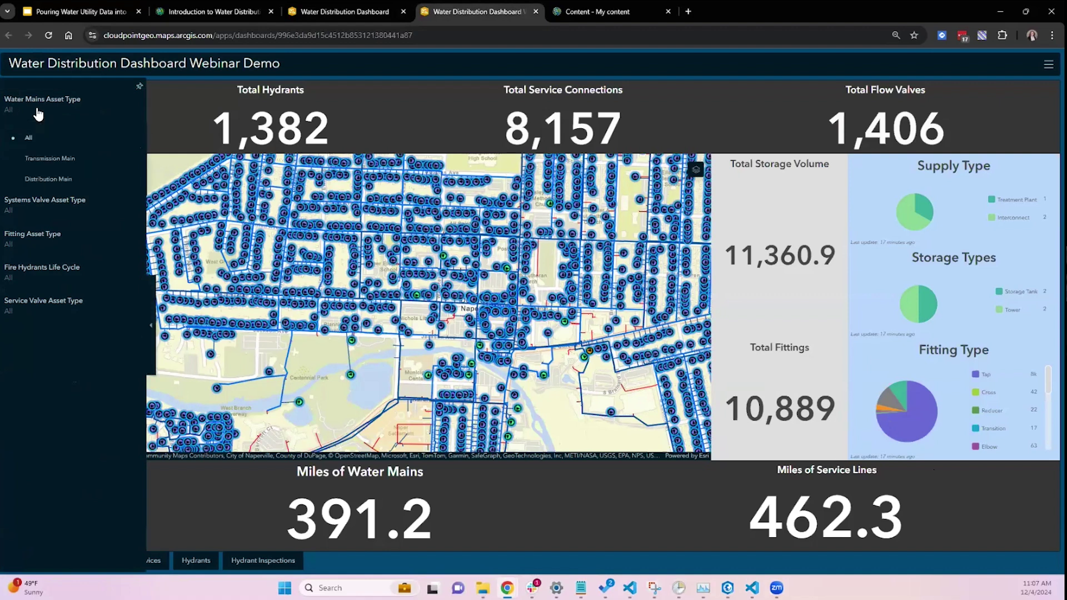
{"action": "left_click", "coordinate": [38, 114]}
{"action": "left_click", "coordinate": [43, 175]}
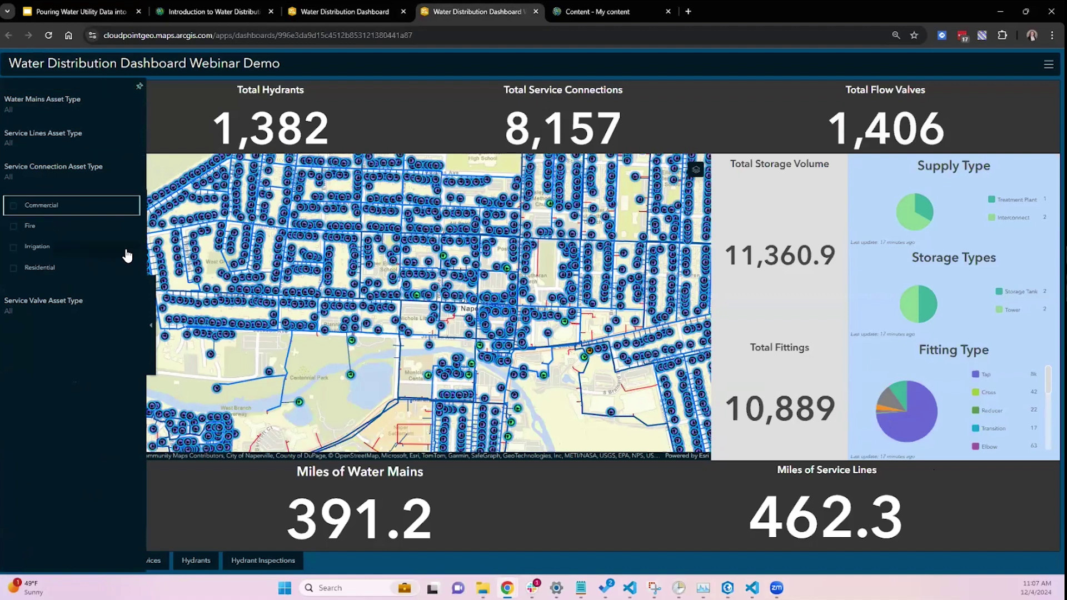
{"action": "left_click", "coordinate": [13, 208]}
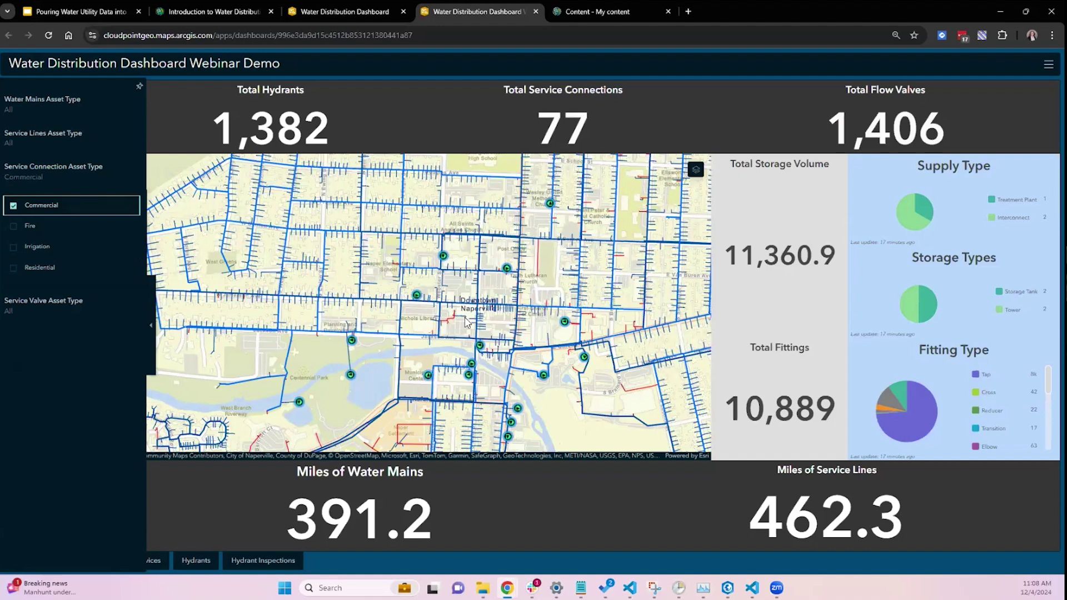
{"action": "key", "text": "Escape"}
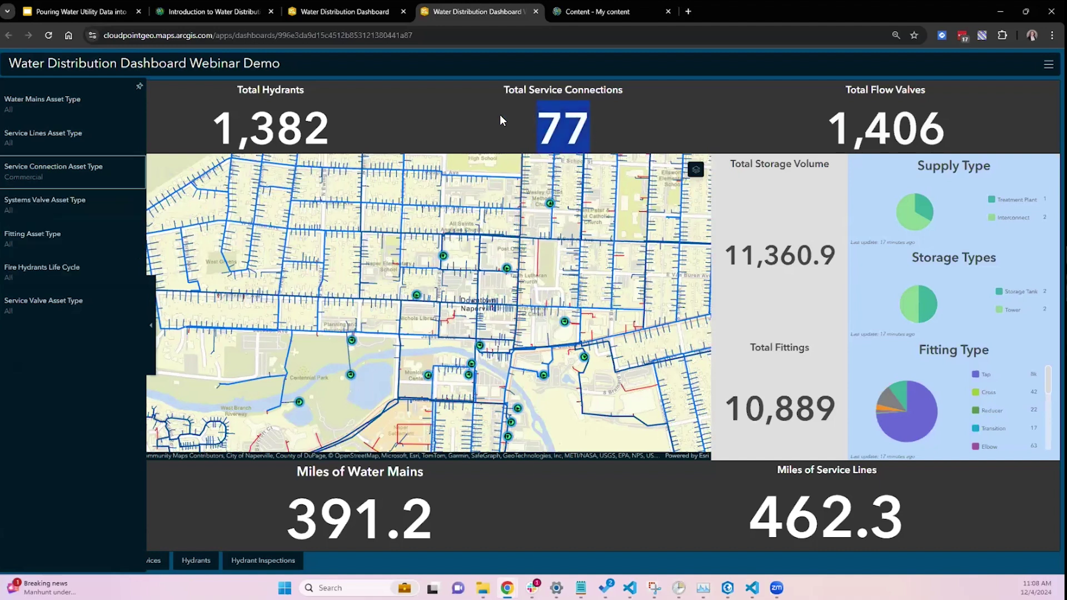
{"action": "left_click", "coordinate": [578, 131]}
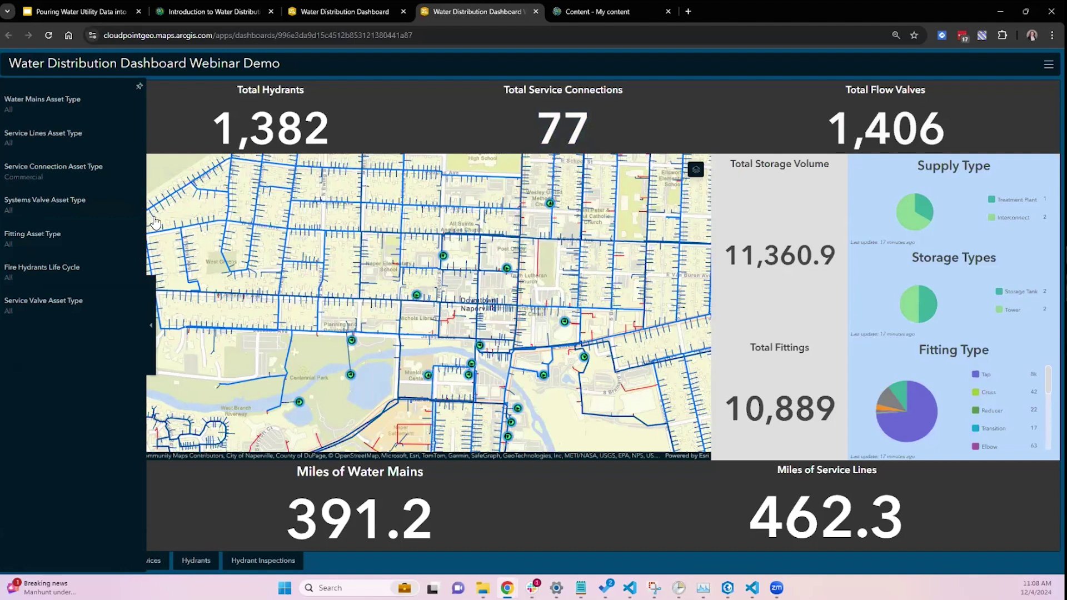
Filter the Service Lines Asset Type to Commercial Service and collapse the filters.
{"action": "left_click", "coordinate": [81, 147]}
{"action": "left_click", "coordinate": [38, 227]}
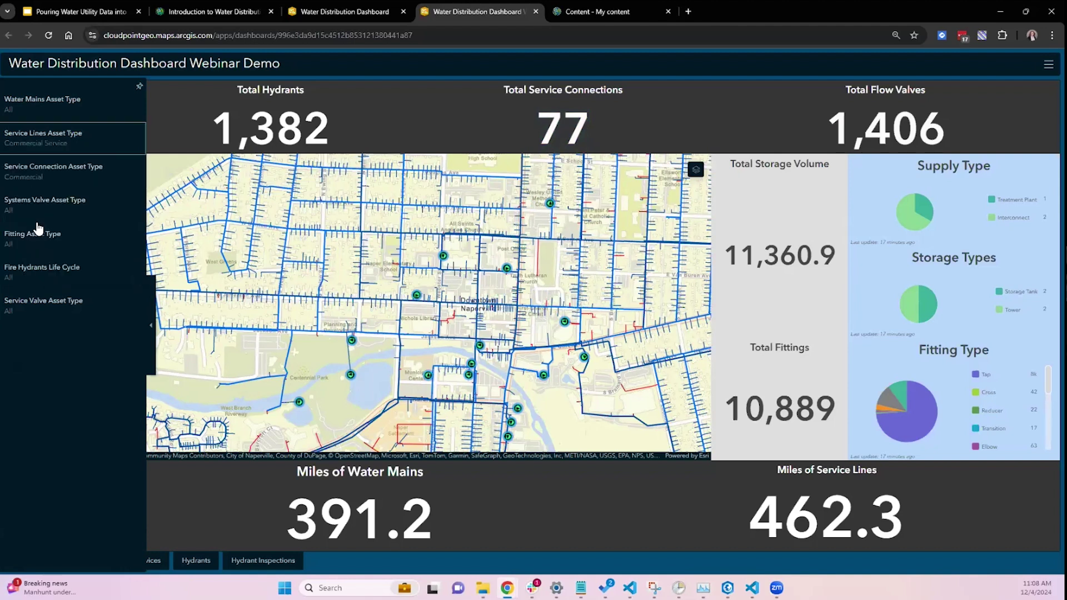
{"action": "left_click", "coordinate": [890, 510]}
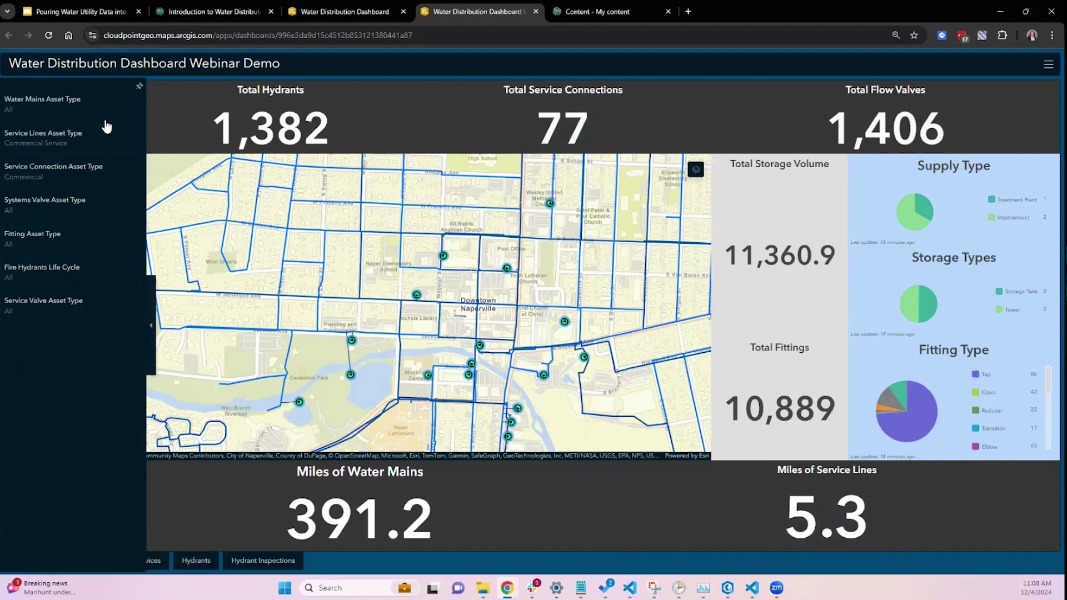
{"action": "left_click", "coordinate": [151, 347]}
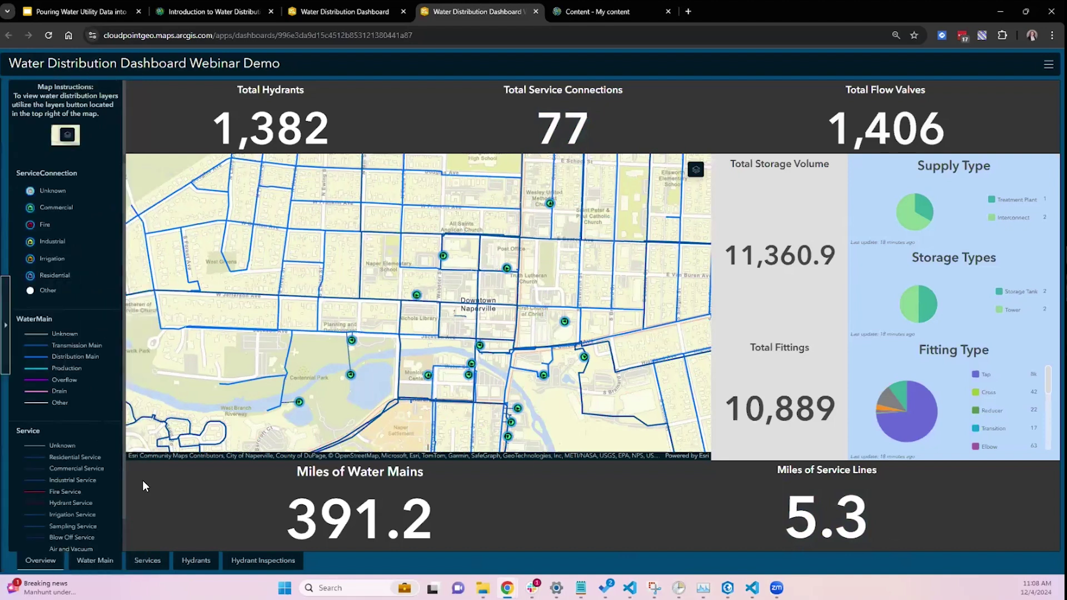
On the Services page, switch the Service Connection Asset Type filter to Fire only and the Service Lines Asset Type filter to Fire Service.
{"action": "left_click", "coordinate": [149, 562]}
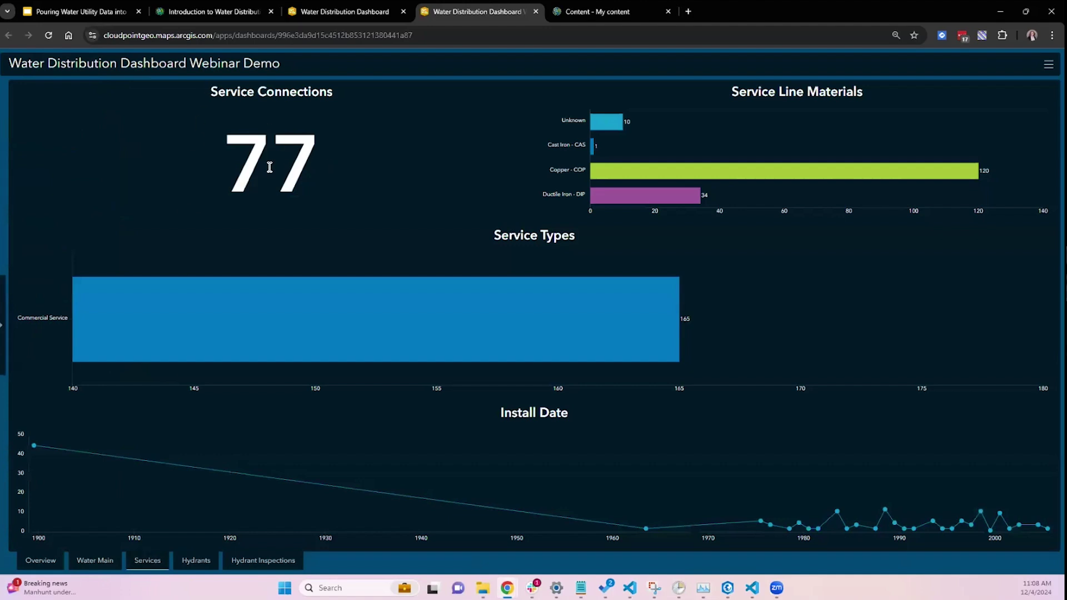
{"action": "left_click", "coordinate": [3, 331]}
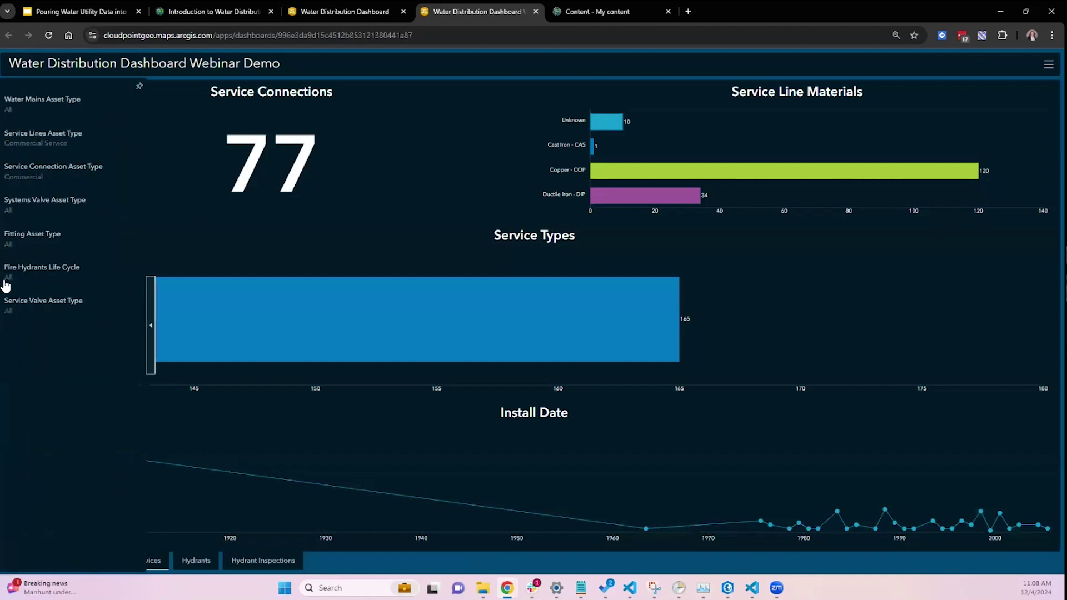
{"action": "left_click", "coordinate": [29, 172]}
{"action": "left_click", "coordinate": [24, 226]}
{"action": "left_click", "coordinate": [28, 205]}
{"action": "left_click", "coordinate": [33, 144]}
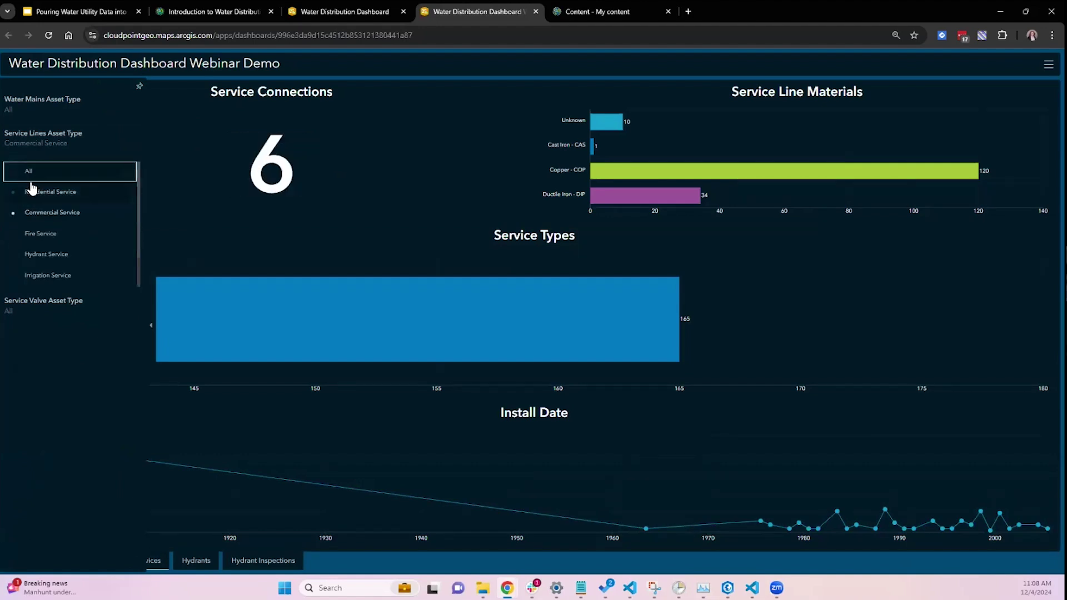
{"action": "left_click", "coordinate": [31, 233]}
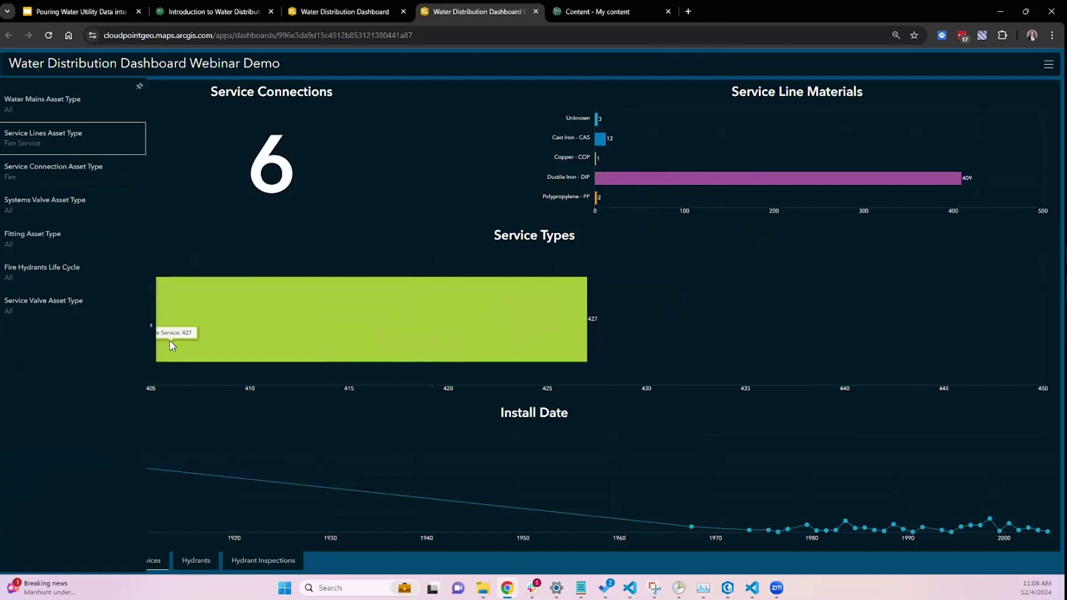
{"action": "left_click", "coordinate": [150, 324]}
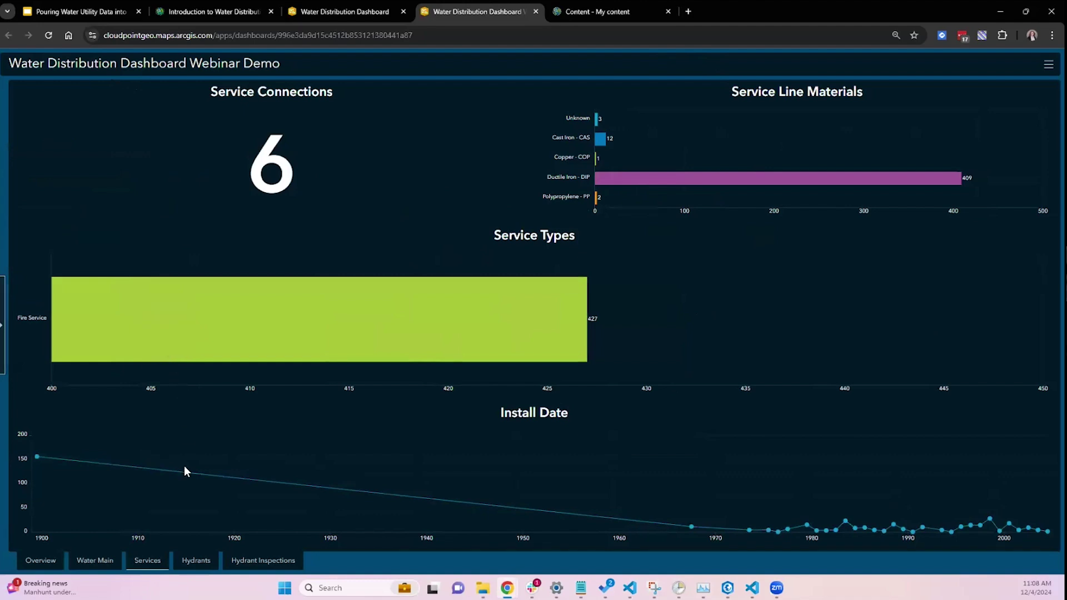
Look through the Water Main, Services and Hydrants pages of the Webinar Demo dashboard.
{"action": "left_click", "coordinate": [199, 562]}
{"action": "left_click", "coordinate": [90, 562]}
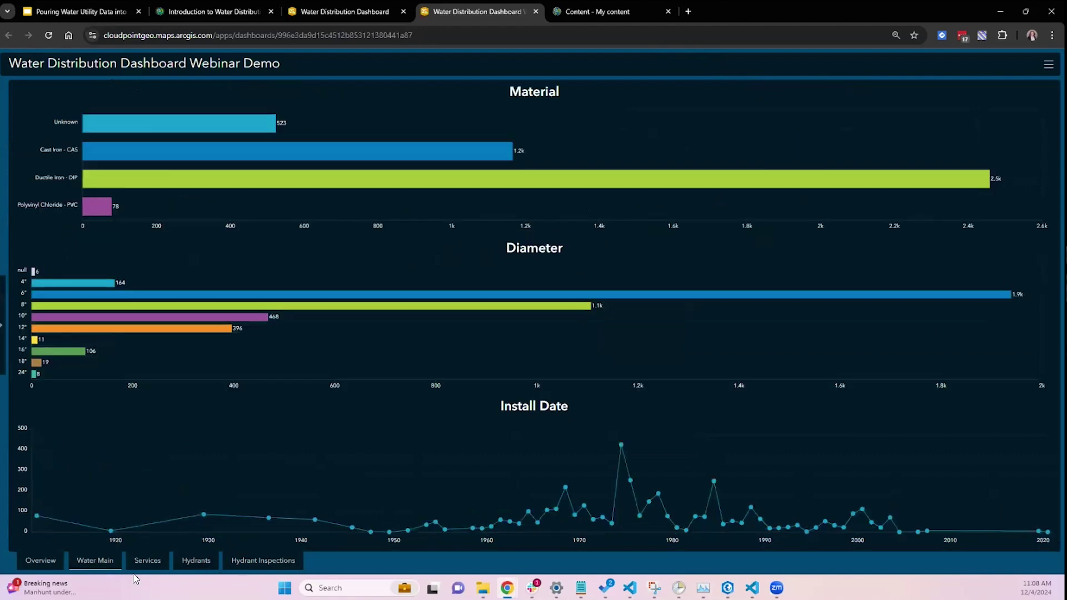
{"action": "left_click", "coordinate": [148, 562]}
{"action": "left_click", "coordinate": [187, 562]}
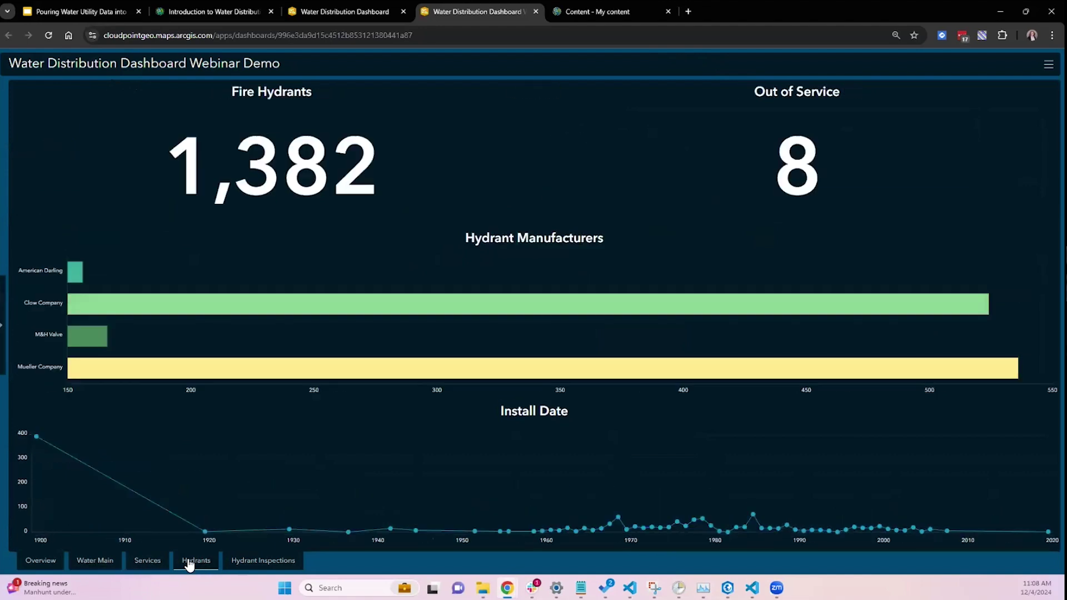
View the Hydrant Inspections page and inspect its Inspection Rating and Maintenance Required Issue Types charts.
{"action": "left_click", "coordinate": [267, 561]}
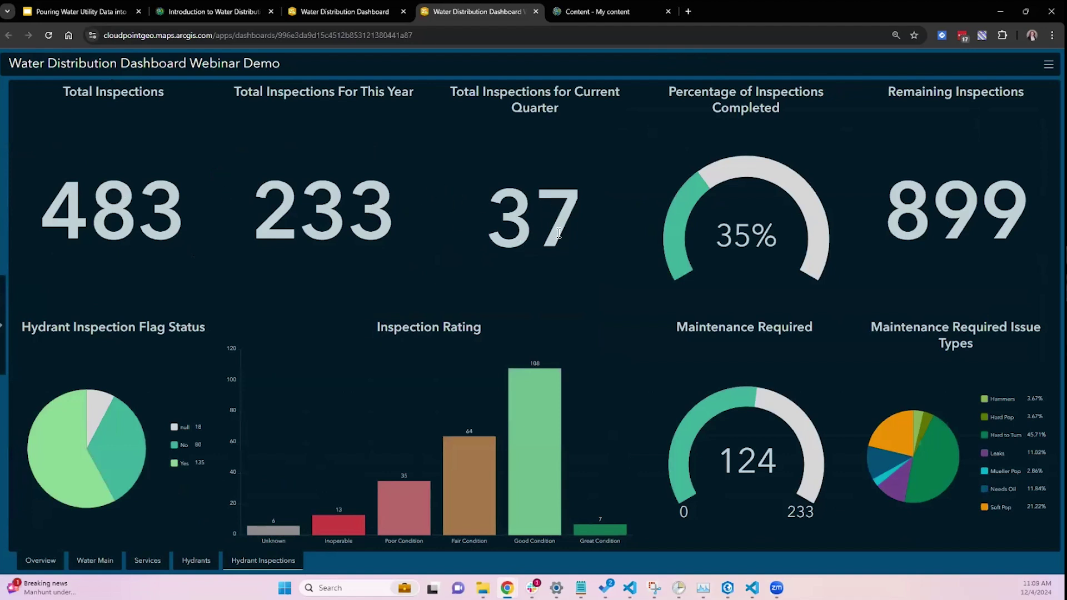
{"action": "mouse_move", "coordinate": [519, 477]}
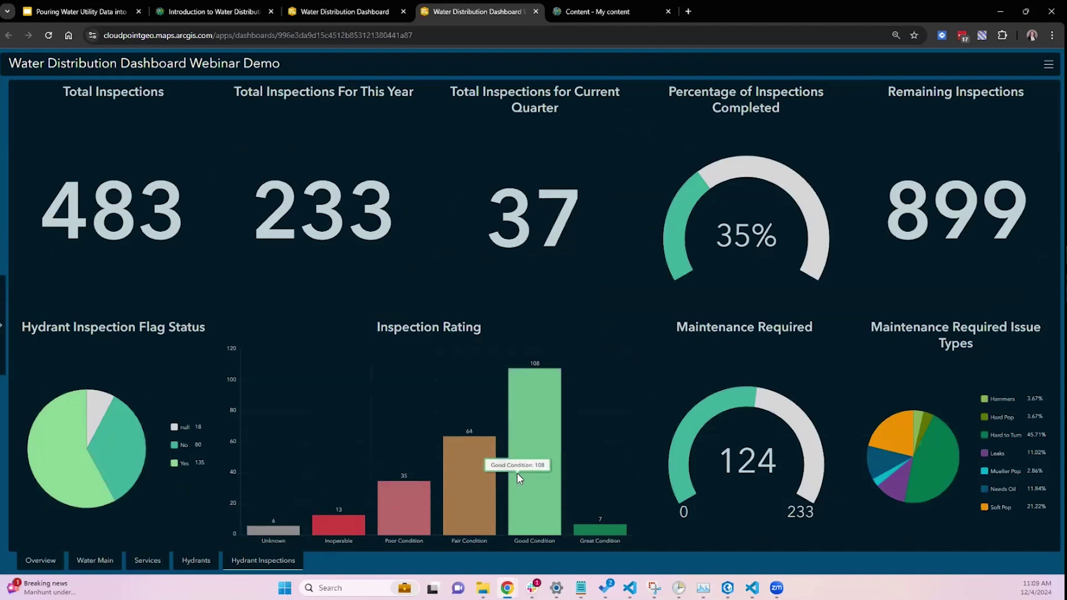
{"action": "mouse_move", "coordinate": [891, 490]}
{"action": "mouse_move", "coordinate": [939, 434]}
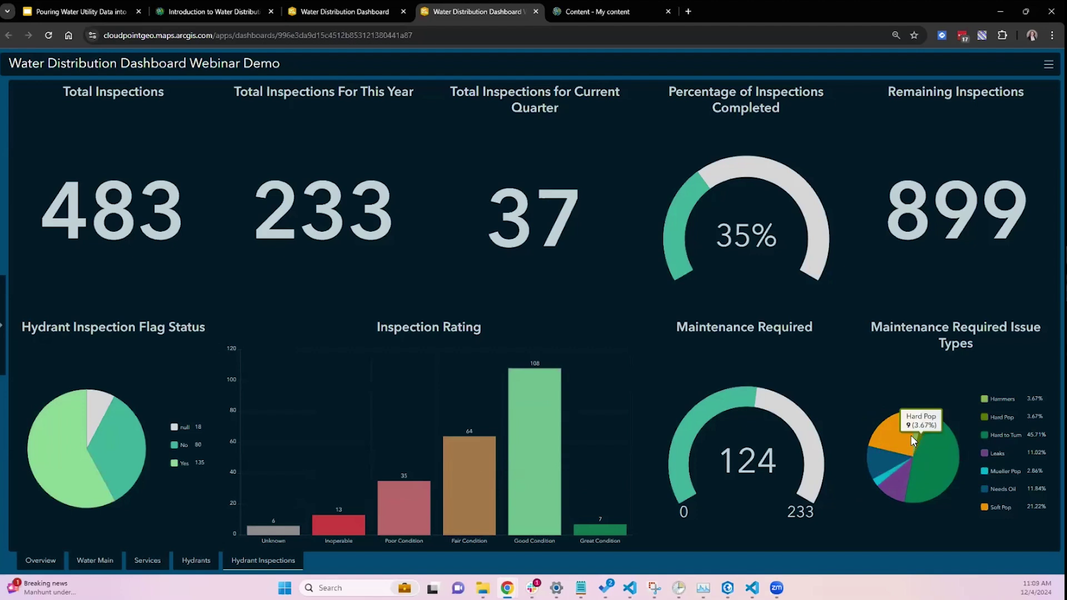
{"action": "mouse_move", "coordinate": [920, 452]}
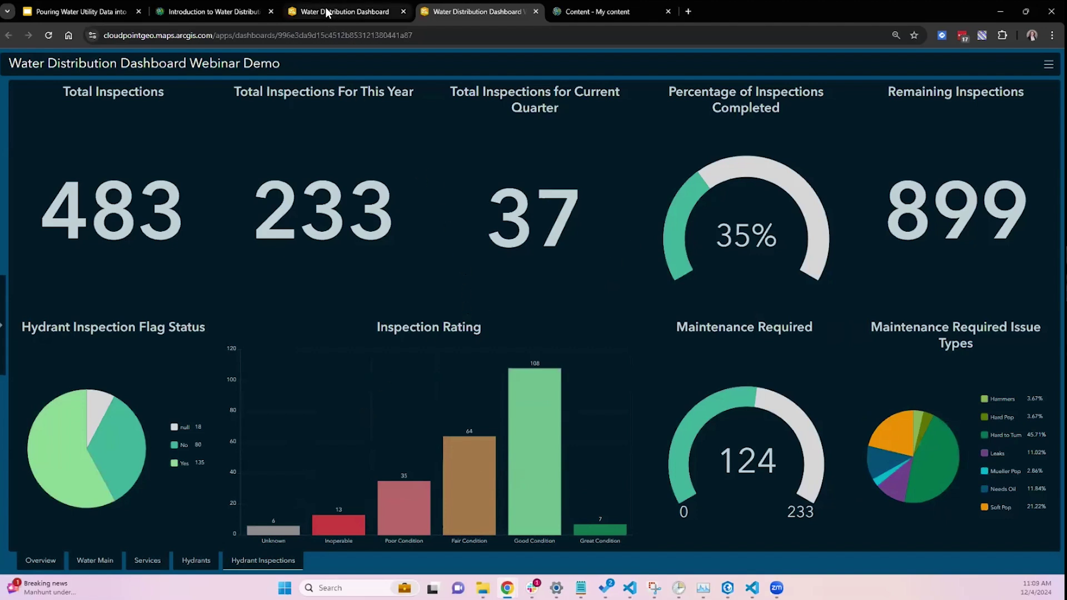
From the Water Distribution Data Management content folder, open the Water Distribution Dashboard item and start editing the dashboard.
{"action": "left_click", "coordinate": [597, 14]}
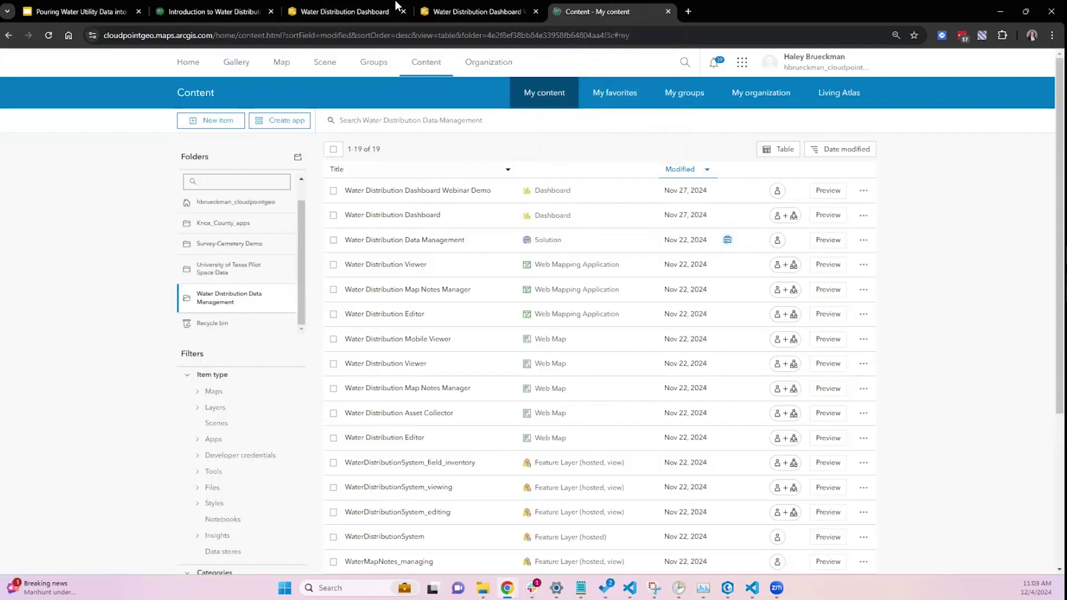
{"action": "left_click", "coordinate": [352, 6]}
{"action": "left_click", "coordinate": [442, 12]}
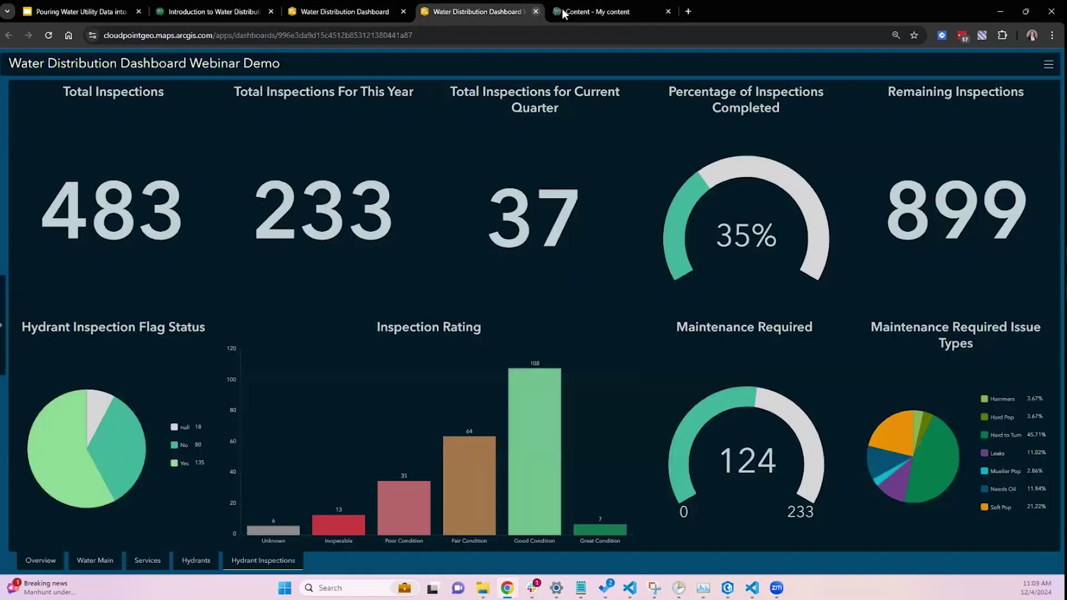
{"action": "left_click", "coordinate": [591, 14]}
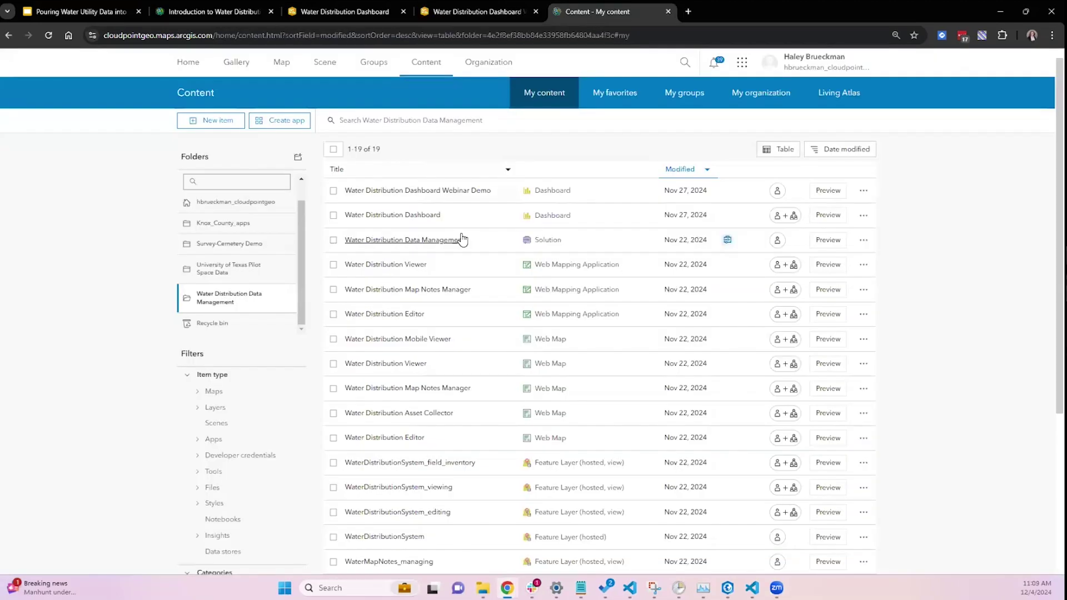
{"action": "scroll", "coordinate": [462, 239], "scroll_direction": "down", "scroll_amount": 2}
{"action": "left_click", "coordinate": [410, 128]}
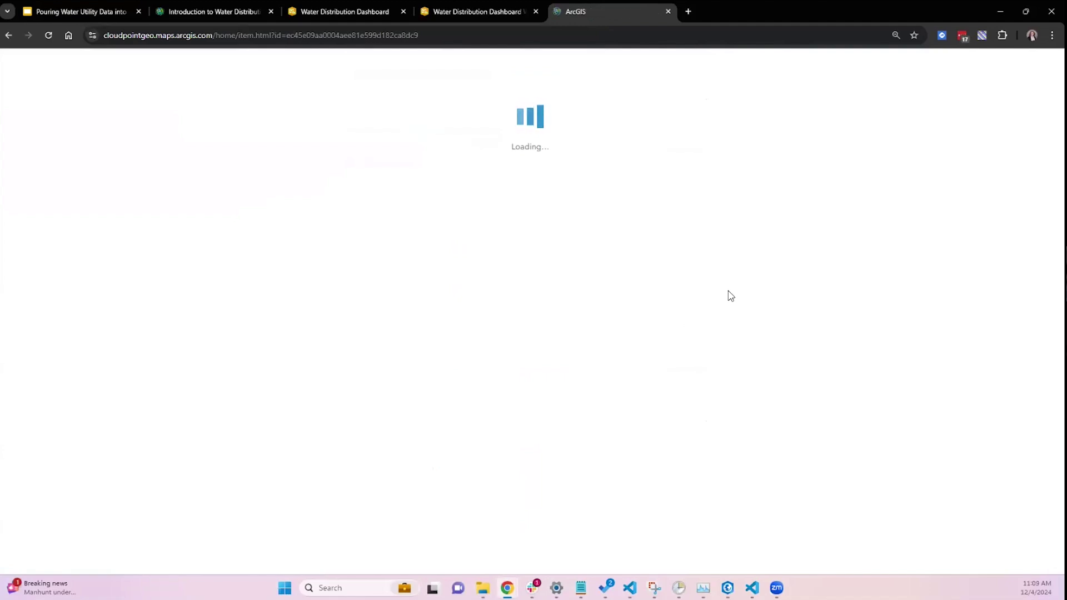
{"action": "left_click", "coordinate": [779, 157]}
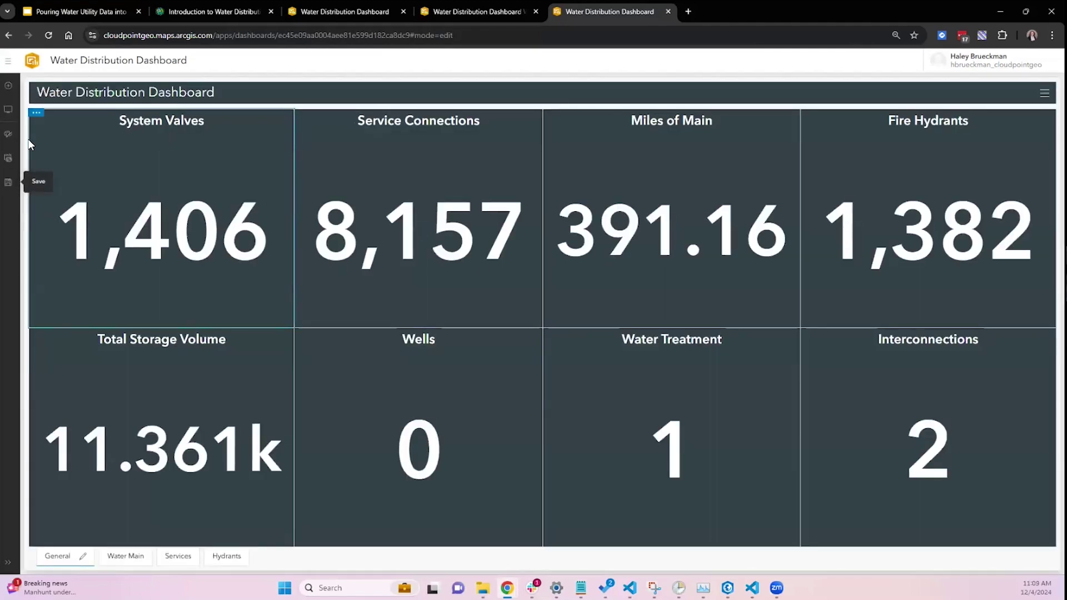
Save the dashboard as Water Distribution Dashboard (copy) in the Water Distribution Data Management folder and apply the Midnight blue theme.
{"action": "left_click", "coordinate": [9, 187]}
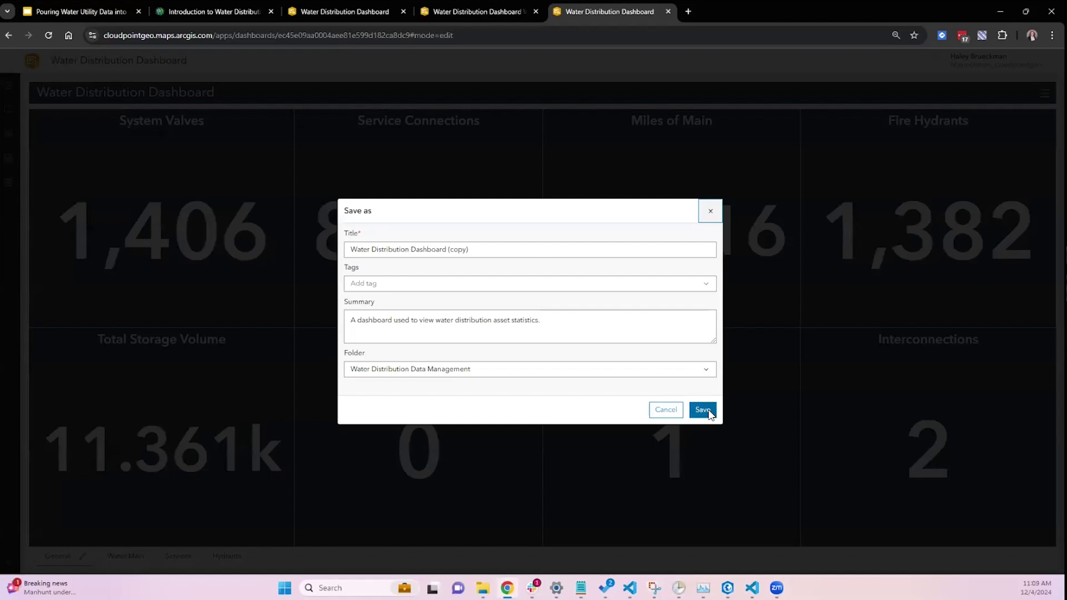
{"action": "left_click", "coordinate": [709, 413]}
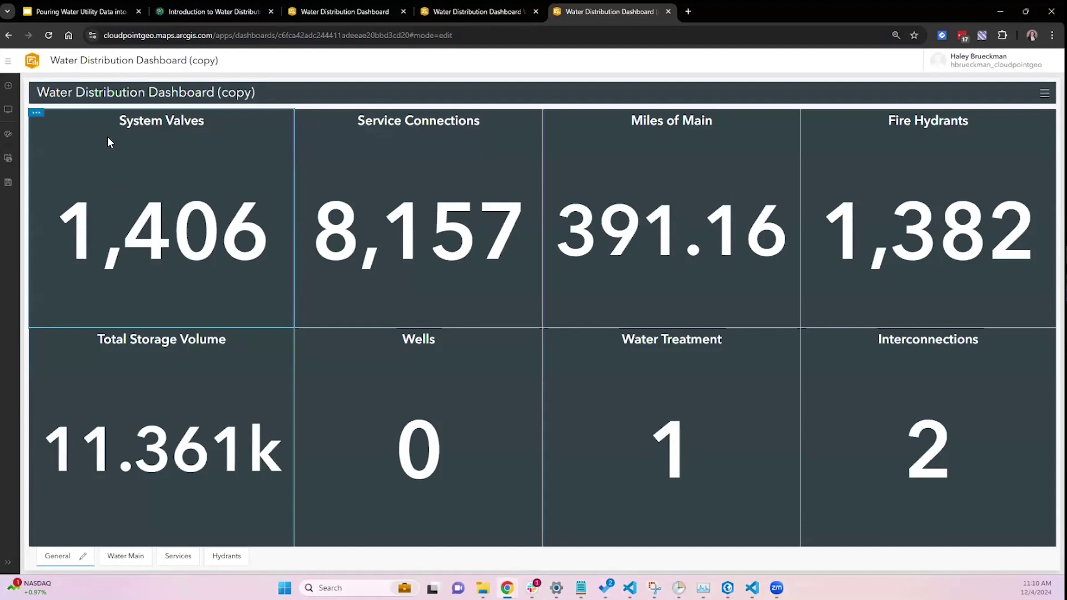
{"action": "left_click", "coordinate": [7, 136]}
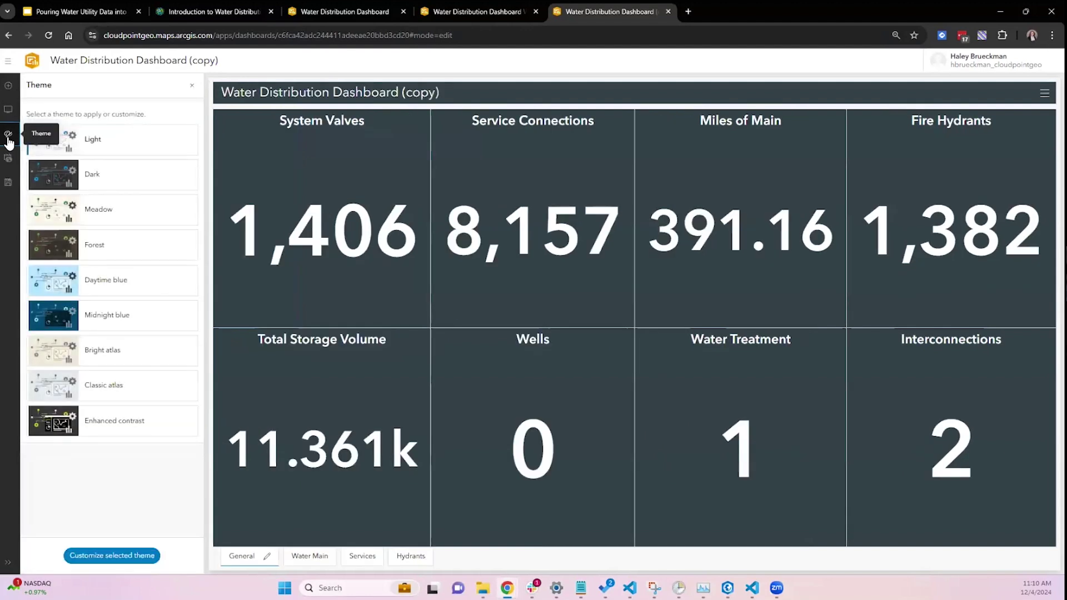
{"action": "left_click", "coordinate": [103, 327]}
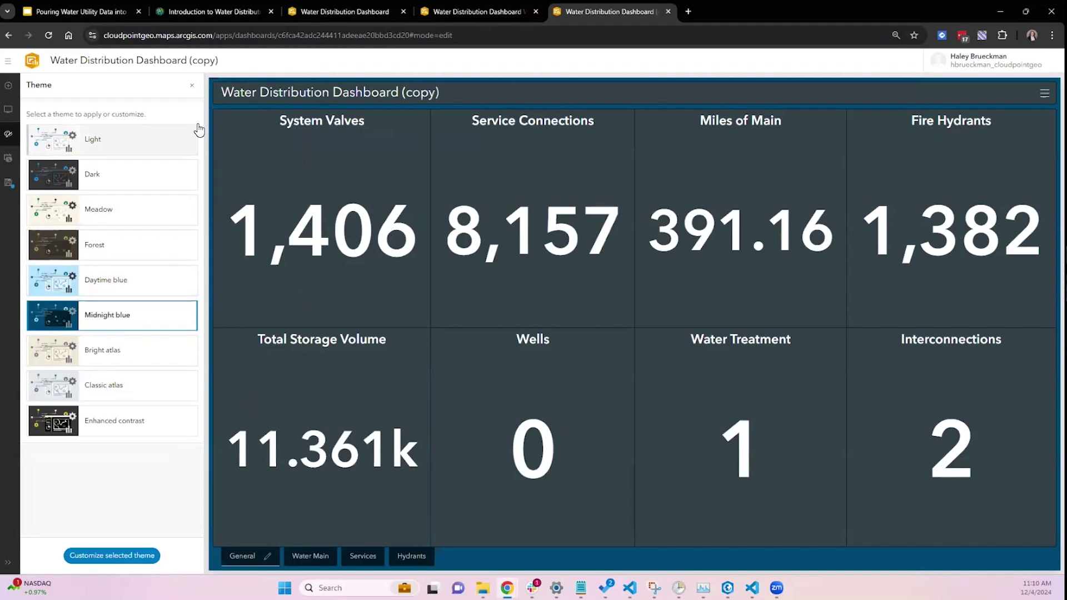
{"action": "left_click", "coordinate": [192, 86]}
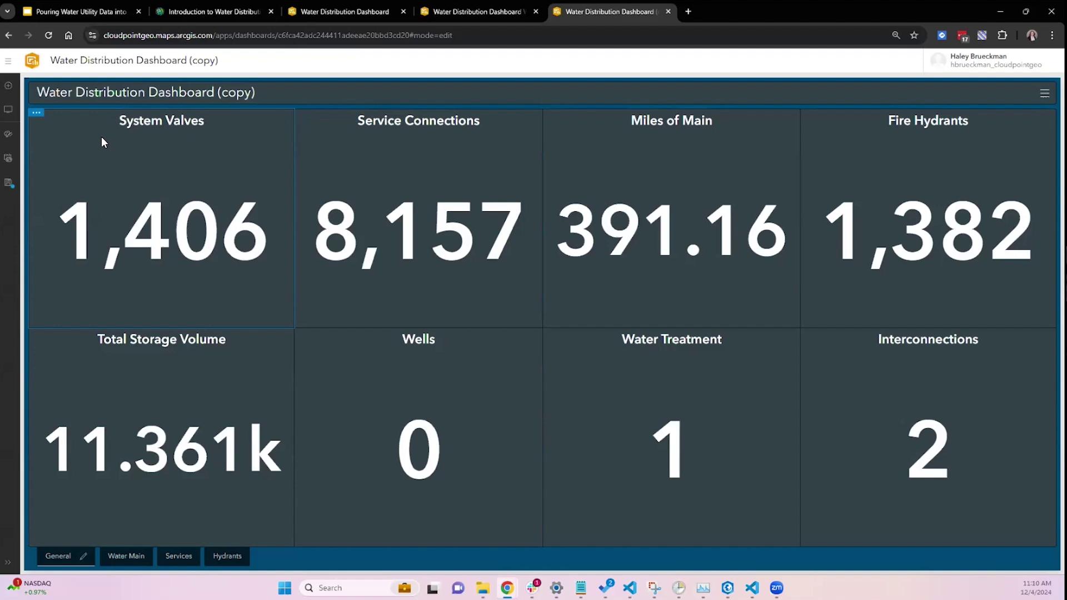
Add the Water Distribution Webinar Demo Web Map as a new stacked page with layer visibility enabled, and open that page.
{"action": "left_click", "coordinate": [8, 85]}
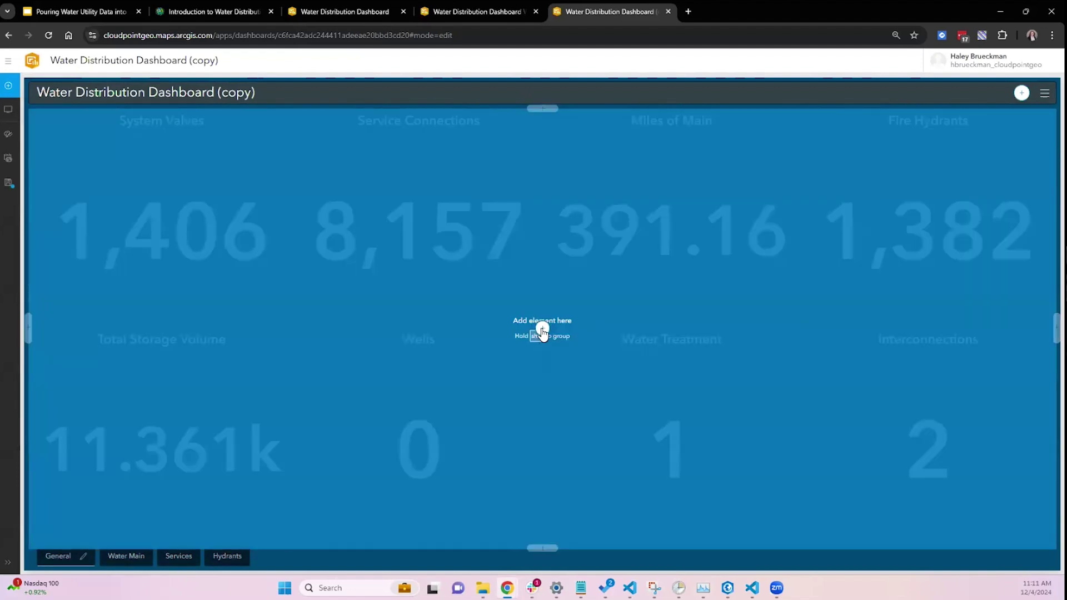
{"action": "left_click", "coordinate": [543, 330]}
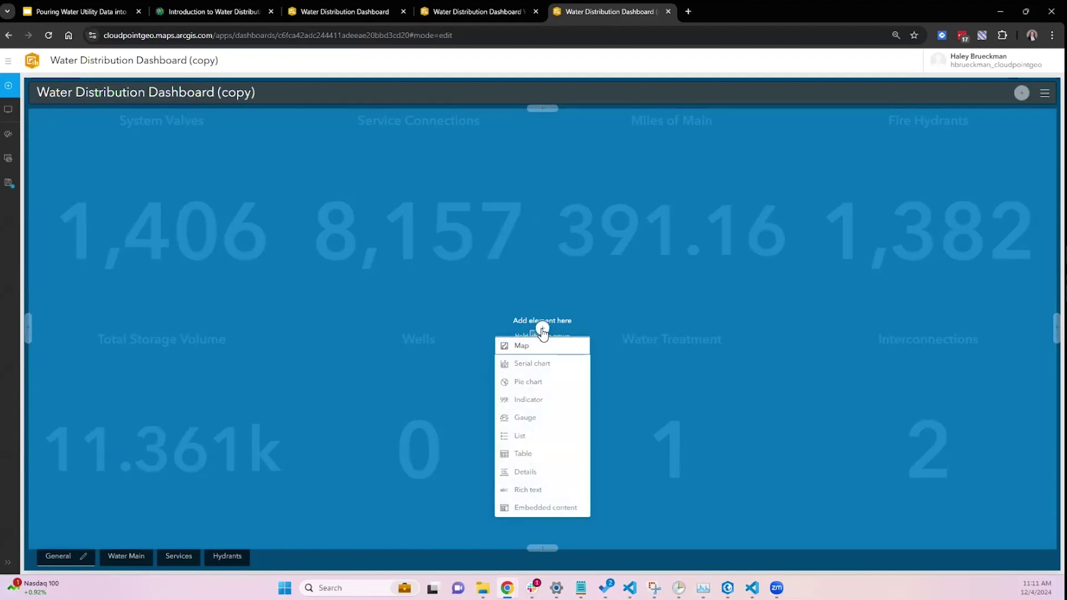
{"action": "left_click", "coordinate": [540, 350]}
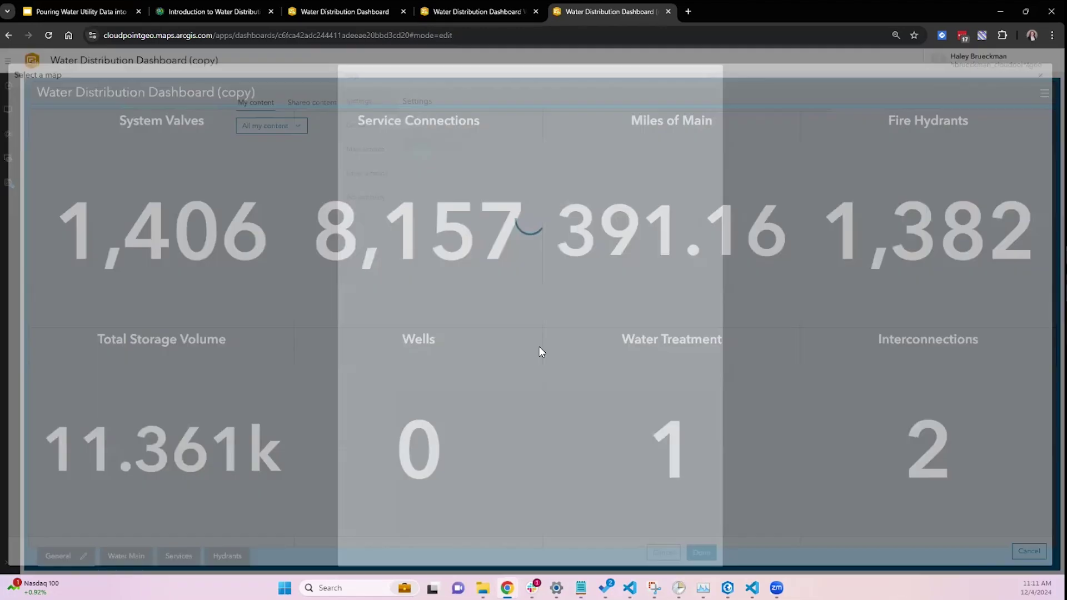
{"action": "left_click", "coordinate": [371, 122]}
{"action": "type", "text": "water"}
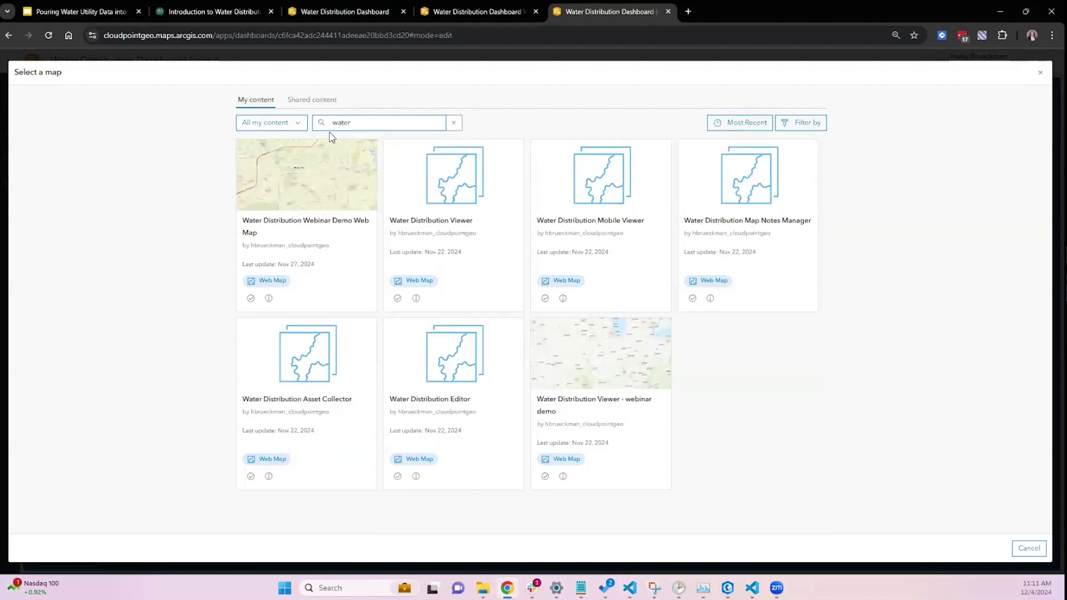
{"action": "left_click", "coordinate": [285, 188]}
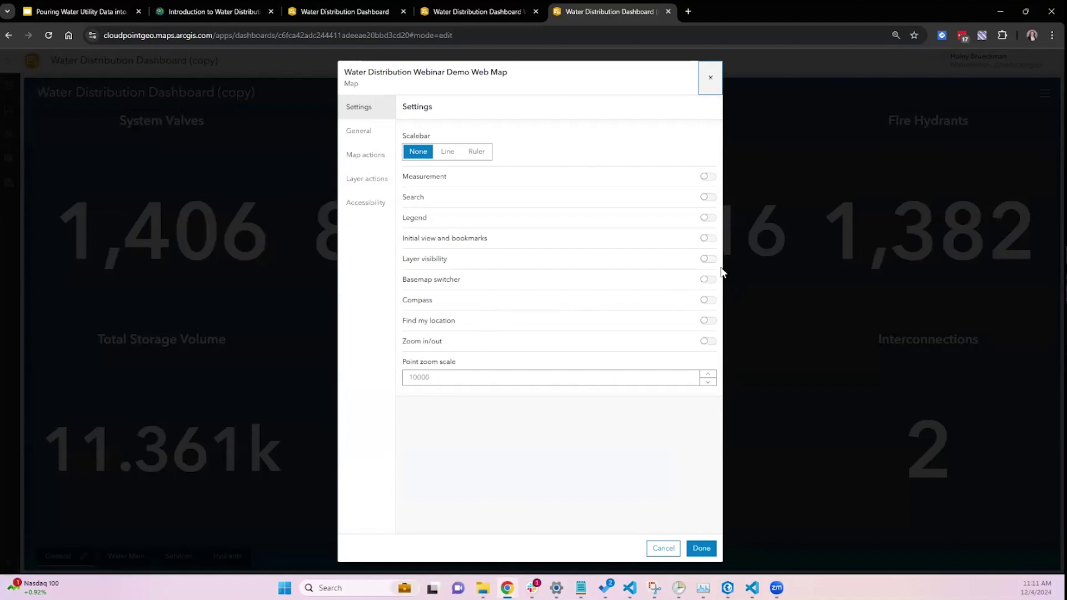
{"action": "left_click", "coordinate": [705, 262]}
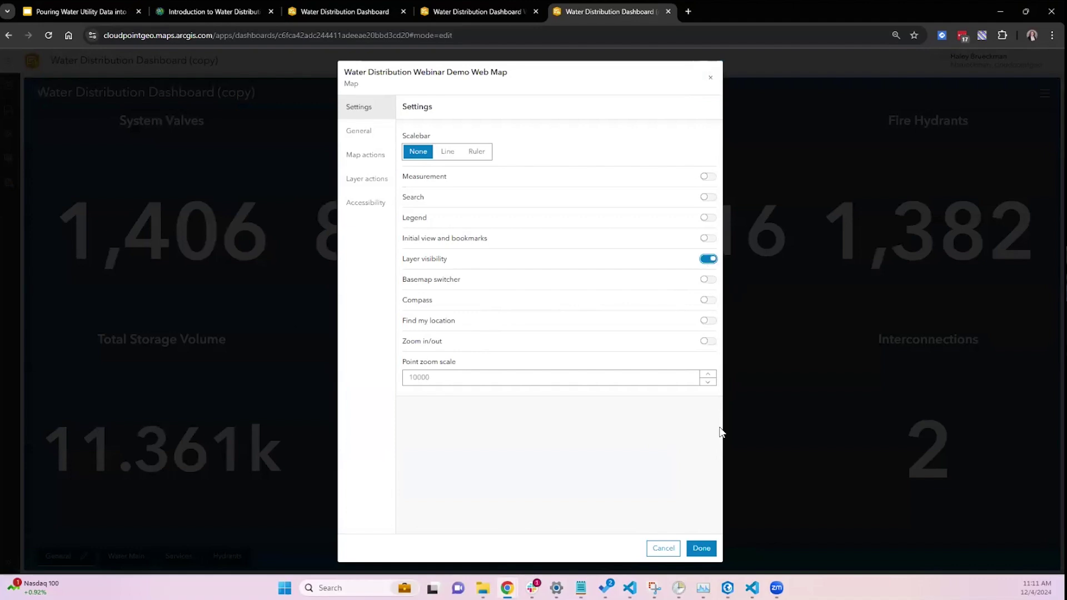
{"action": "left_click", "coordinate": [704, 543]}
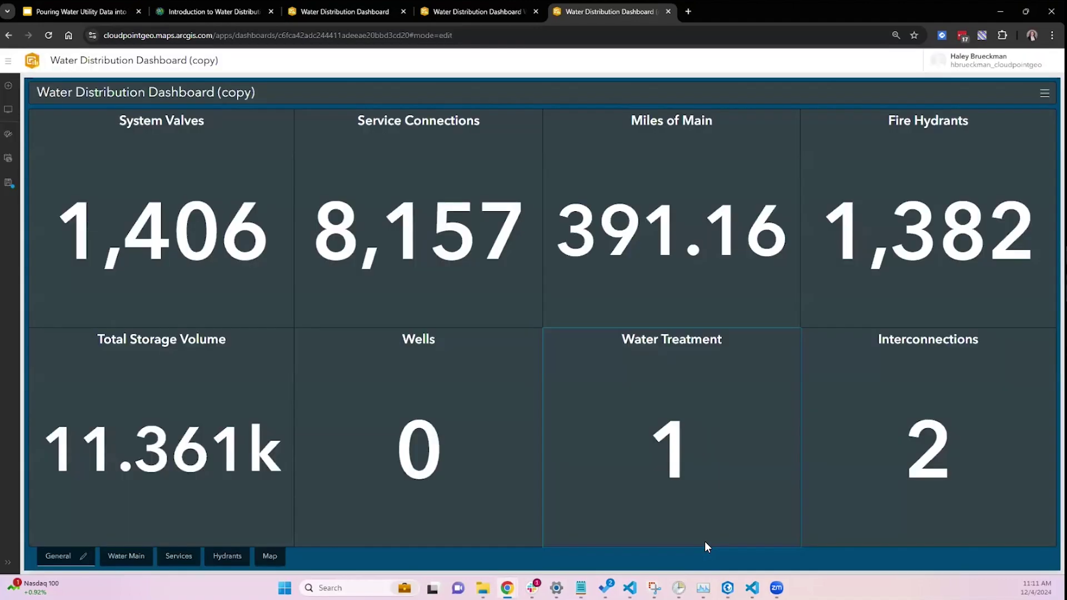
{"action": "left_click", "coordinate": [270, 558]}
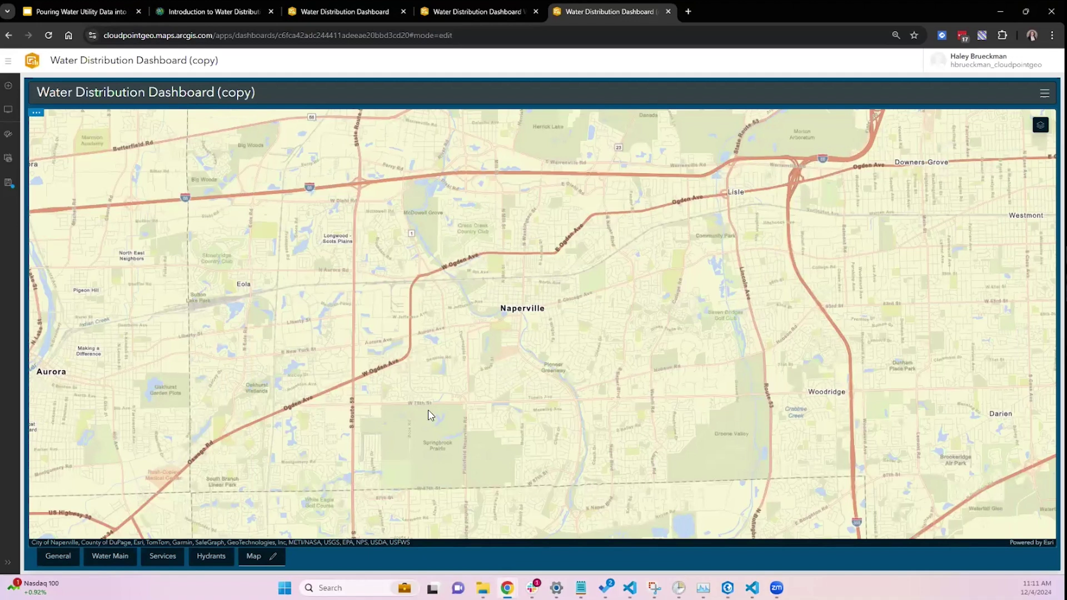
Move the System Valves indicator from the General page to a dashboard-wide left column and narrow it to about a quarter of the width.
{"action": "left_click", "coordinate": [58, 556]}
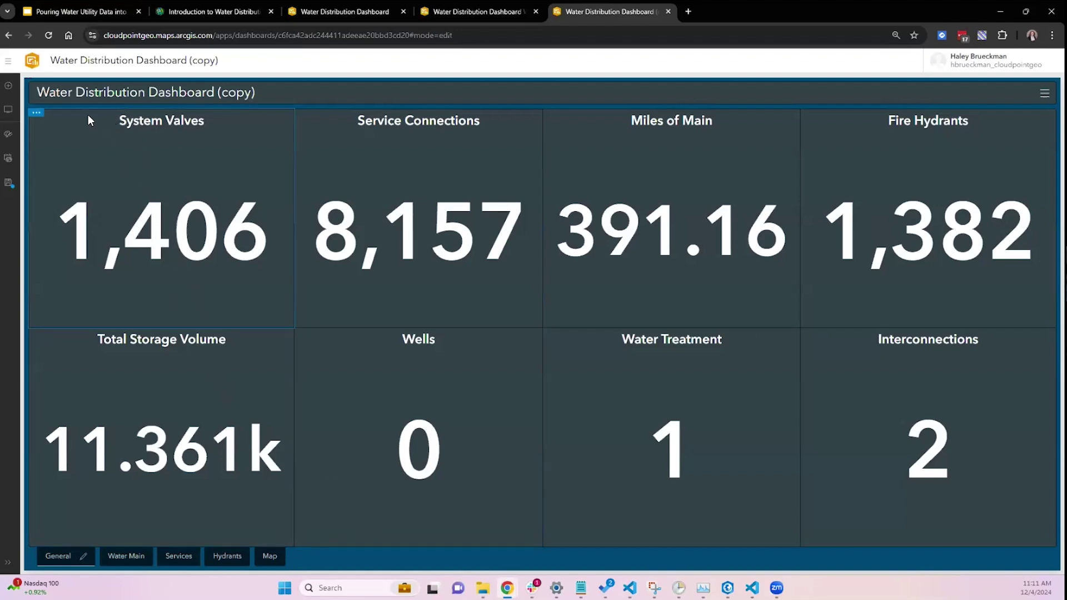
{"action": "mouse_move", "coordinate": [37, 118]}
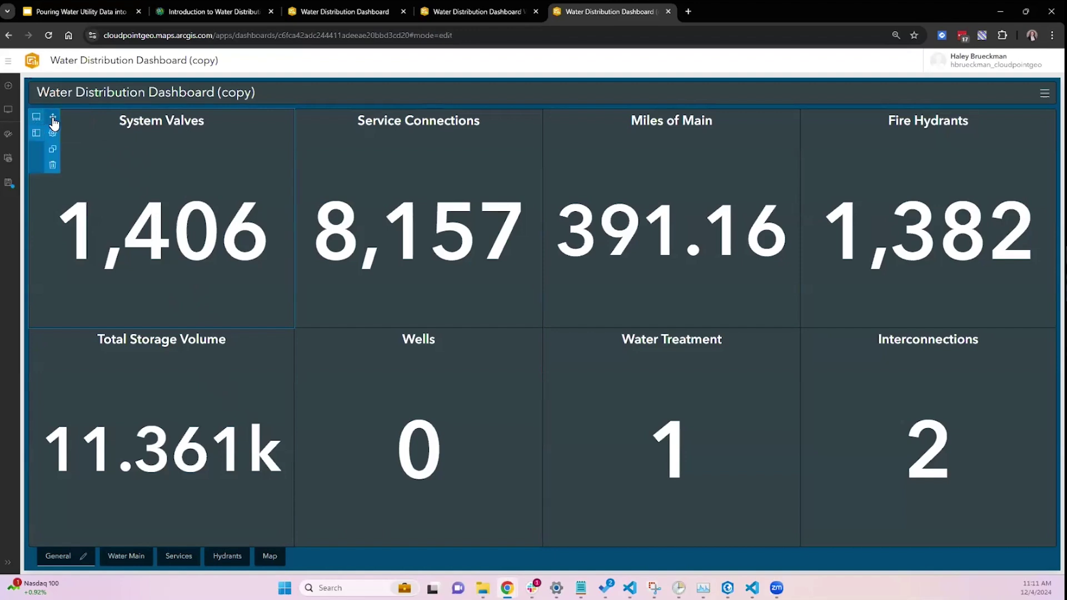
{"action": "left_click_drag", "start_coordinate": [54, 122], "coordinate": [28, 330]}
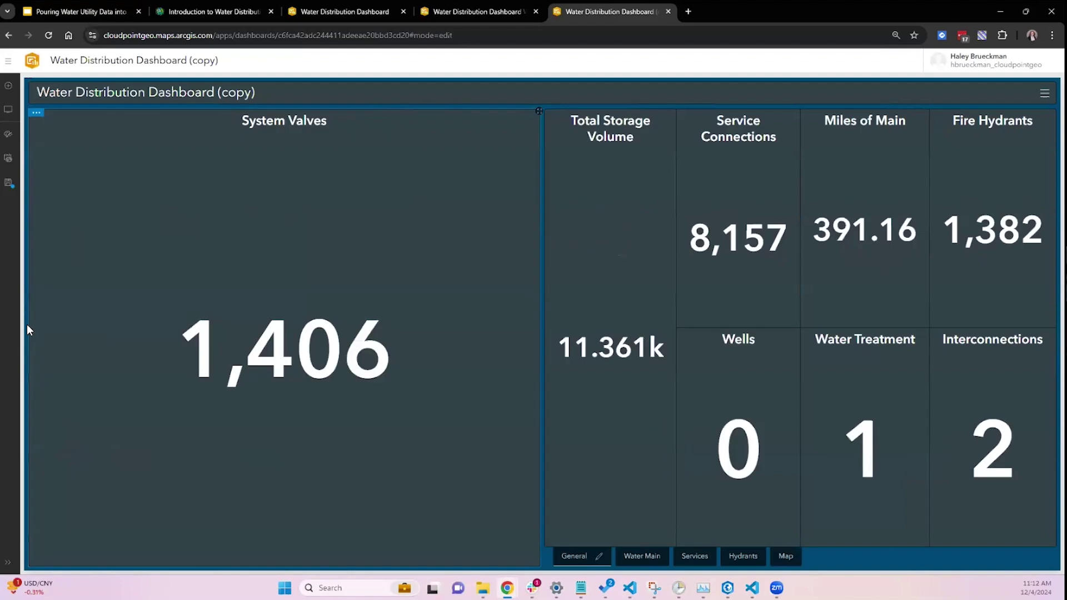
{"action": "left_click_drag", "start_coordinate": [539, 221], "coordinate": [295, 223]}
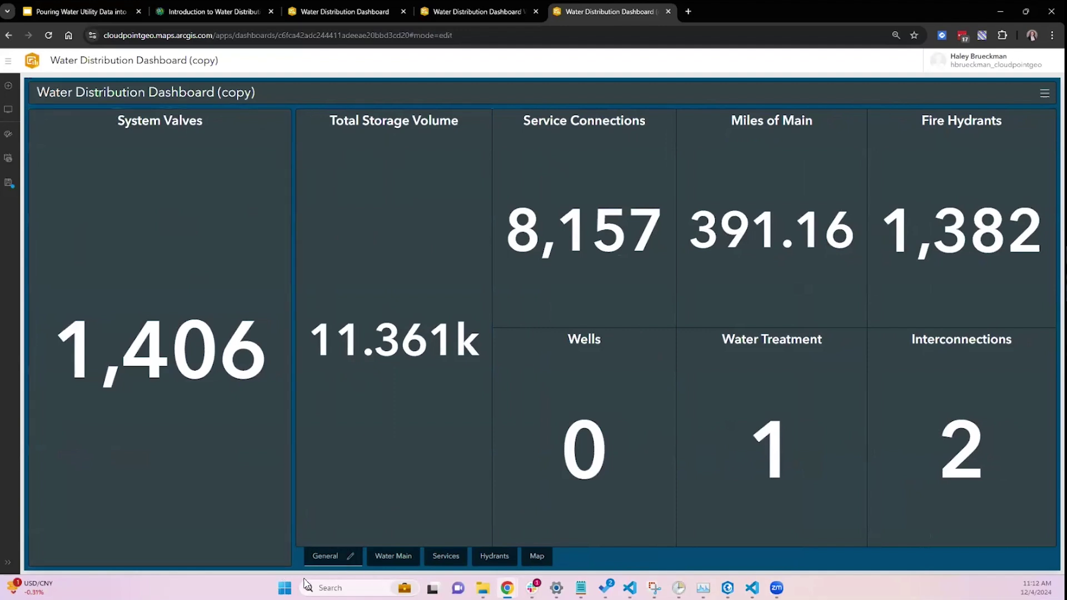
Look through the Water Main, Services and Hydrants pages alongside the System Valves column.
{"action": "left_click", "coordinate": [388, 556]}
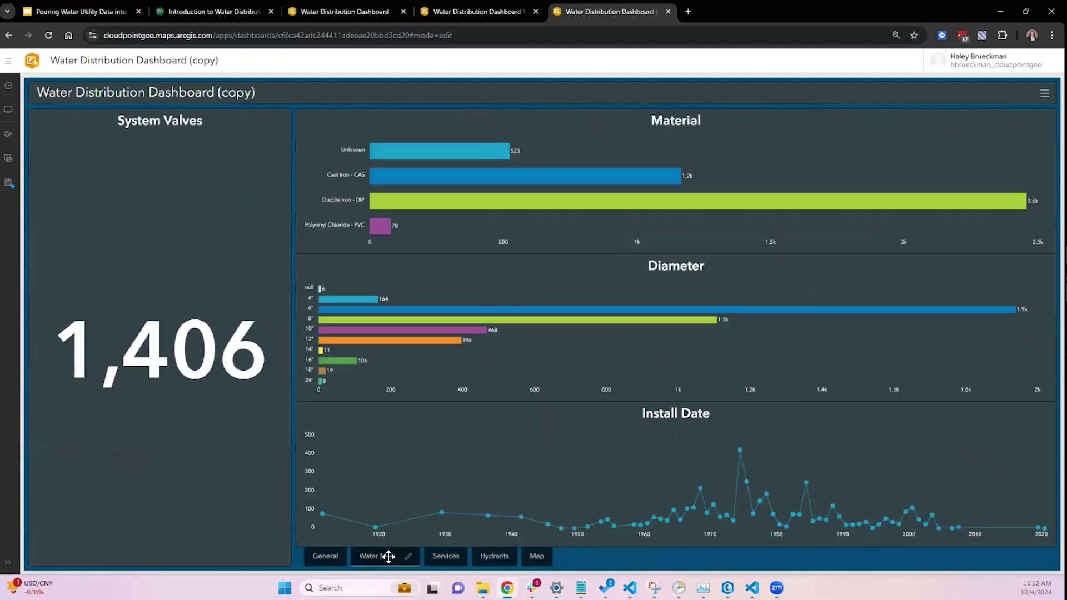
{"action": "left_click", "coordinate": [441, 556]}
{"action": "left_click", "coordinate": [494, 555]}
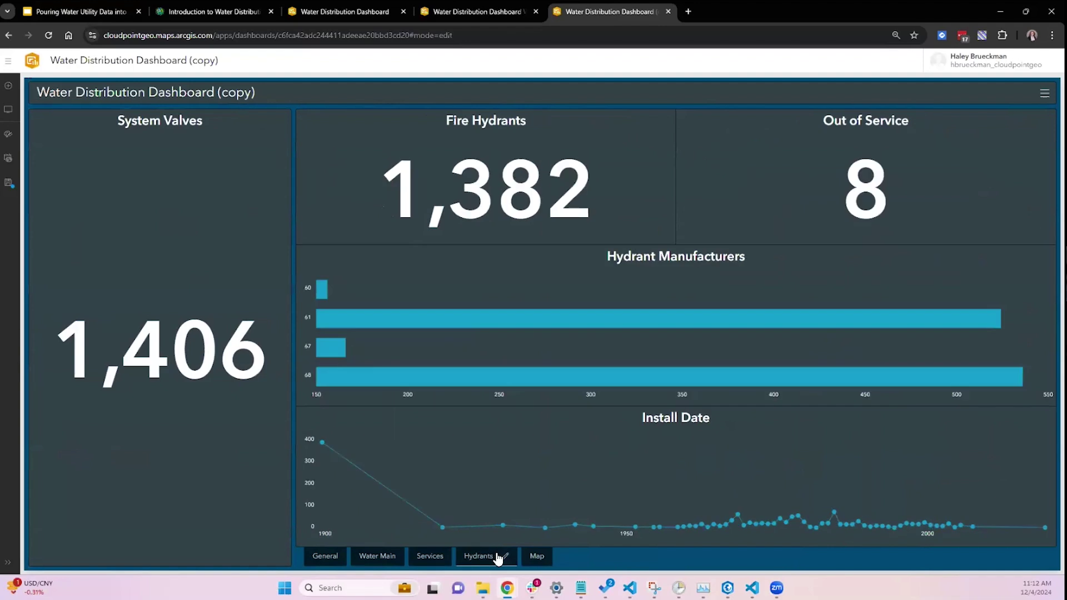
Group the System Valves indicator above the map on the Map page and reduce its height to a short band.
{"action": "left_click", "coordinate": [535, 555]}
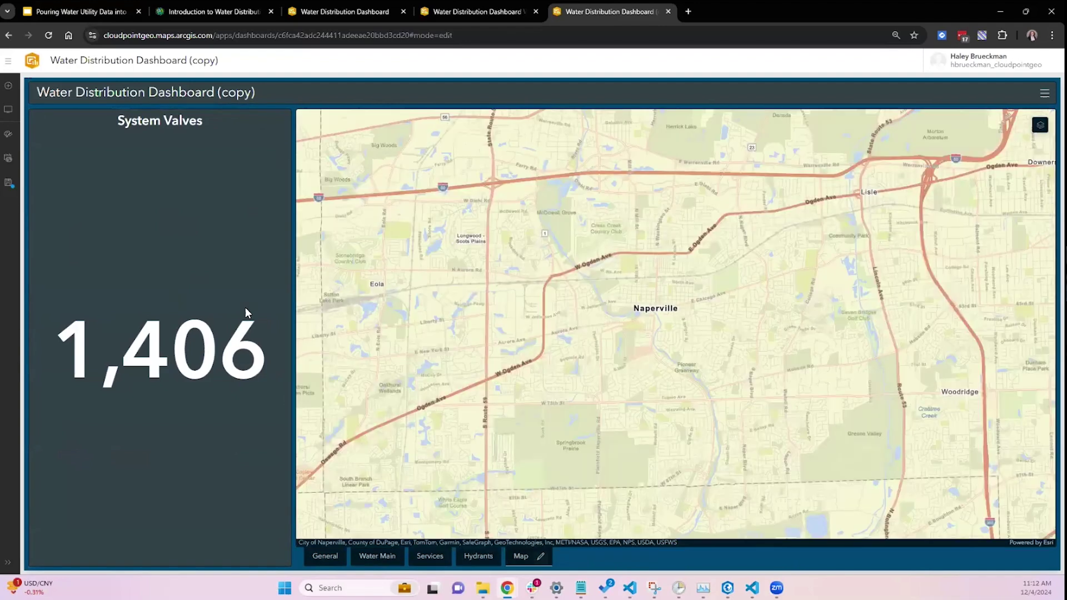
{"action": "left_click_drag", "start_coordinate": [44, 117], "coordinate": [673, 123]}
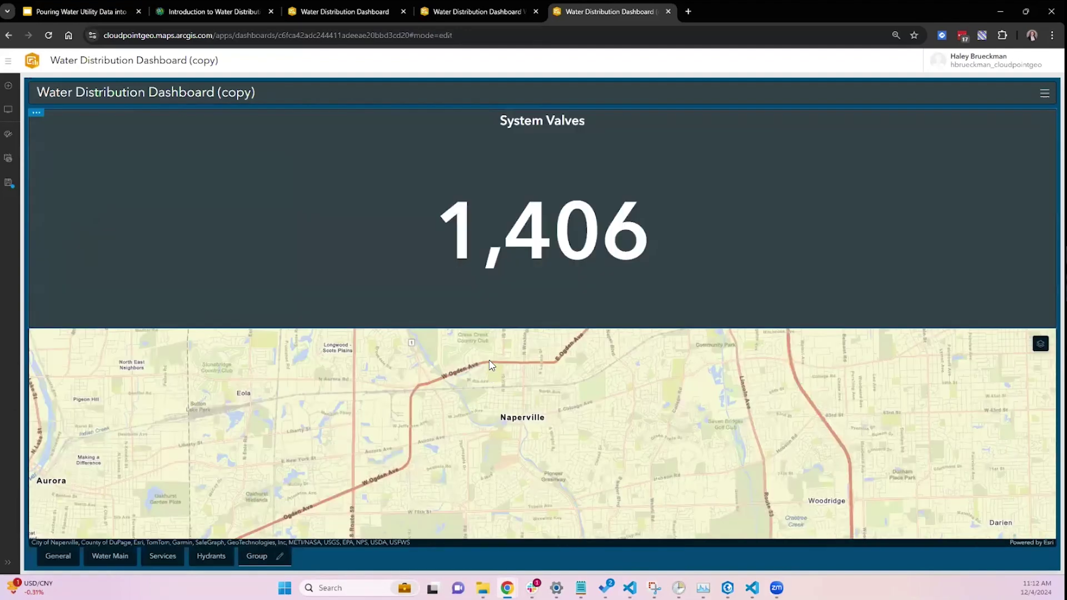
{"action": "left_click_drag", "start_coordinate": [506, 325], "coordinate": [506, 207]}
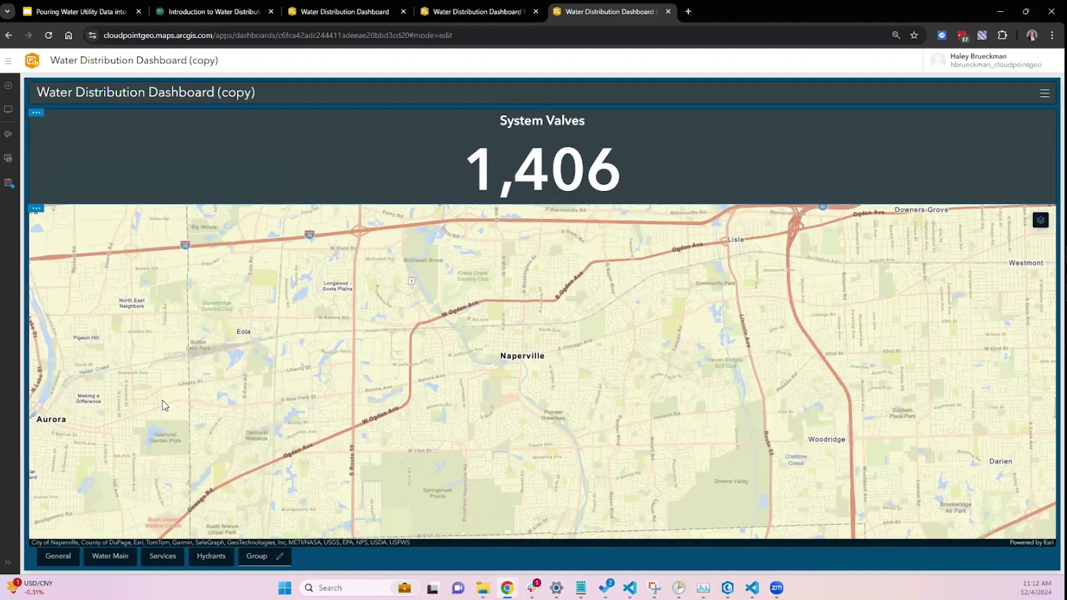
Move Service Connections, Miles of Main, Fire Hydrants and Total Storage Volume from the General page into a stacked column left of all pages.
{"action": "left_click", "coordinate": [51, 555]}
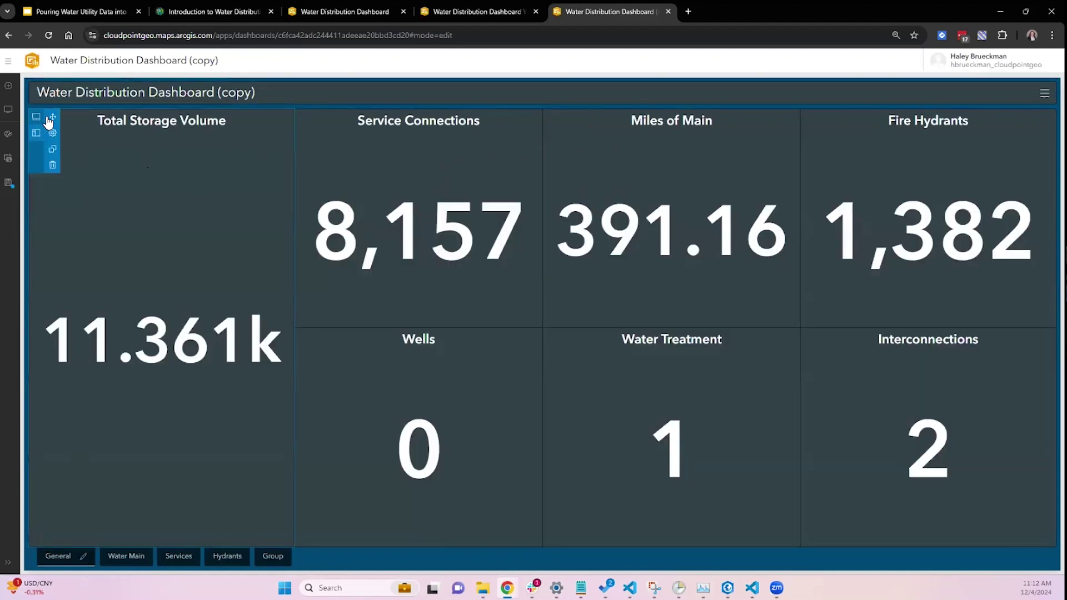
{"action": "left_click_drag", "start_coordinate": [49, 118], "coordinate": [34, 329]}
{"action": "left_click_drag", "start_coordinate": [305, 117], "coordinate": [31, 328]}
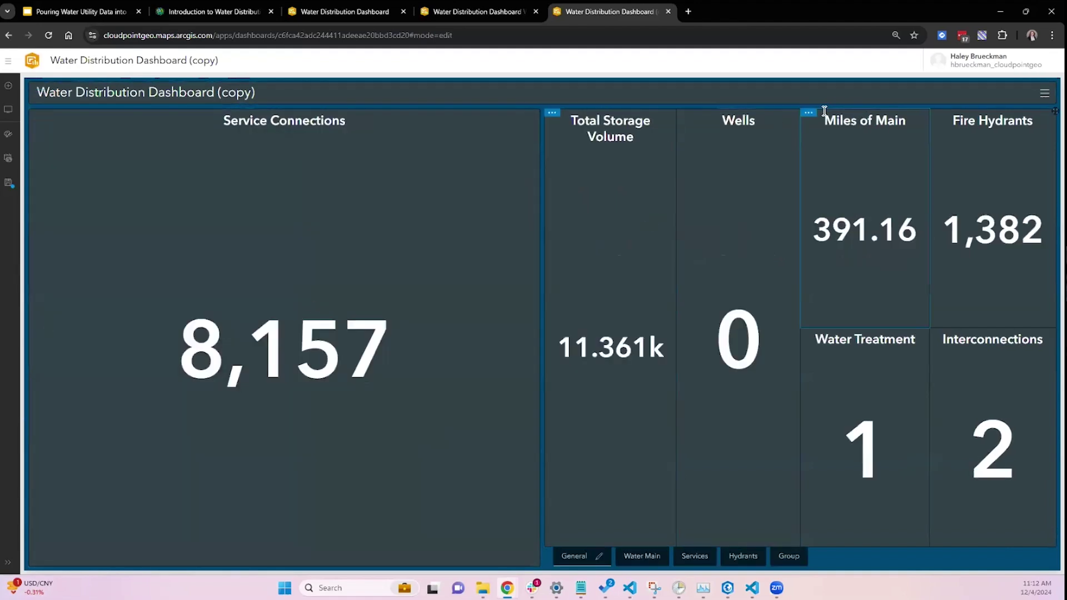
{"action": "left_click_drag", "start_coordinate": [809, 119], "coordinate": [285, 119]}
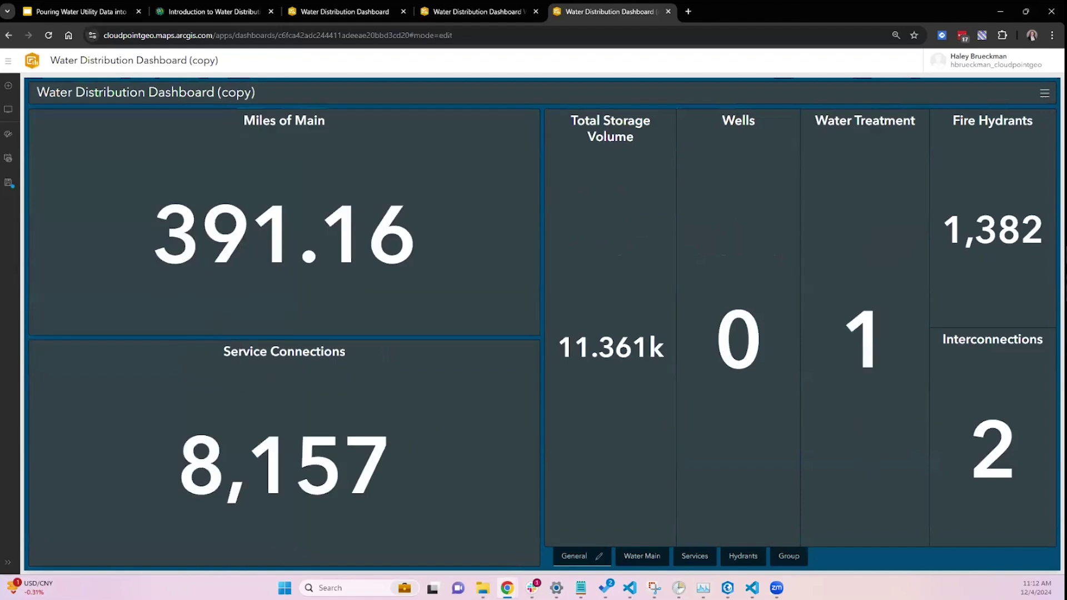
{"action": "left_click_drag", "start_coordinate": [937, 118], "coordinate": [285, 119]}
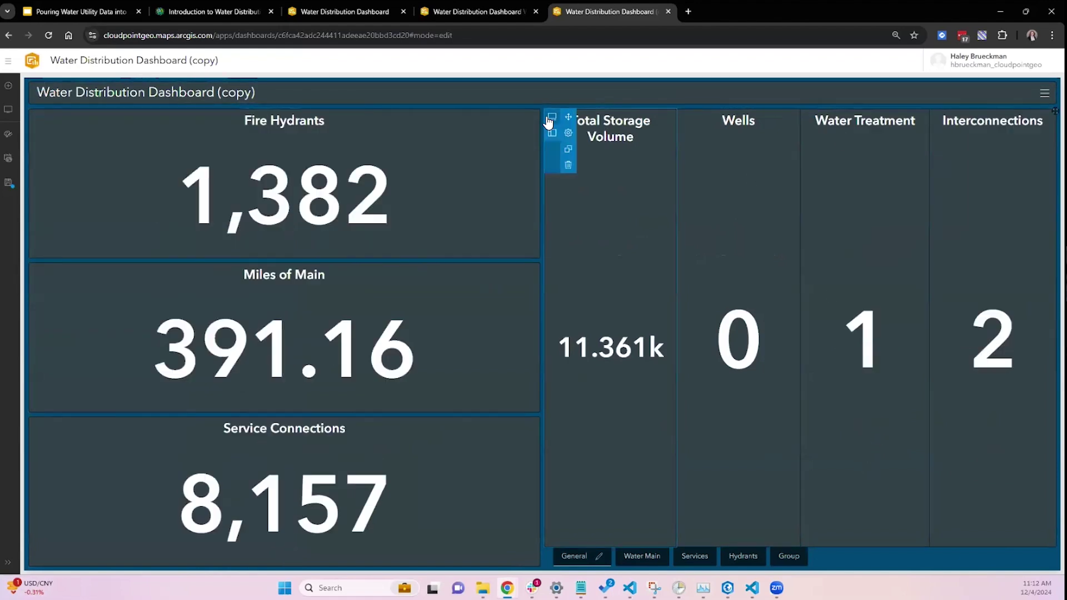
{"action": "left_click_drag", "start_coordinate": [571, 124], "coordinate": [283, 114]}
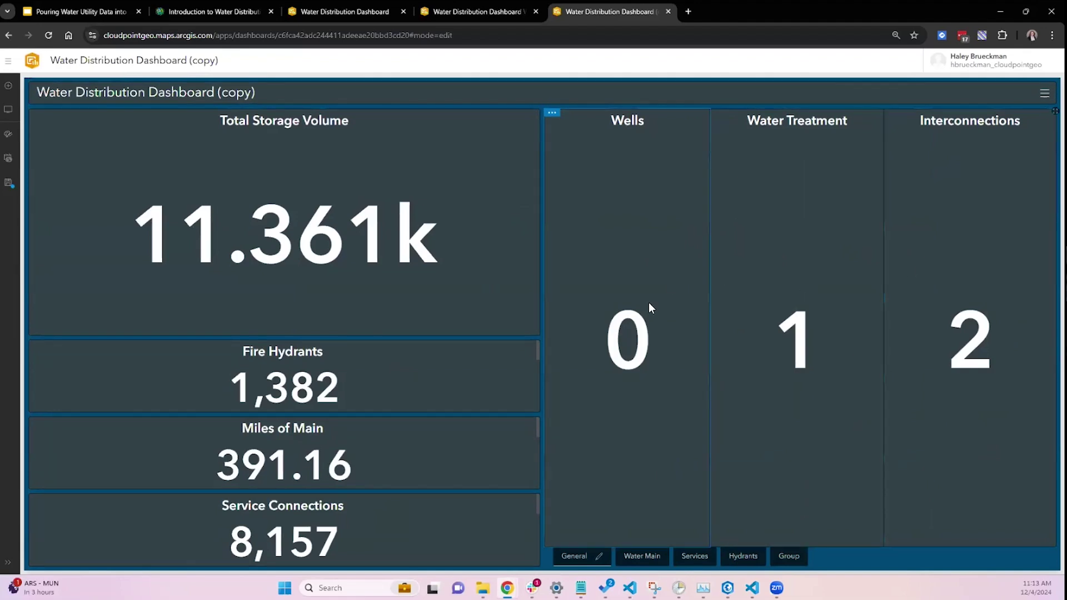
On the map's Group page, place Fire Hydrants and Service Connections beside System Valves above the map, and Miles of Main below the map.
{"action": "left_click", "coordinate": [786, 555]}
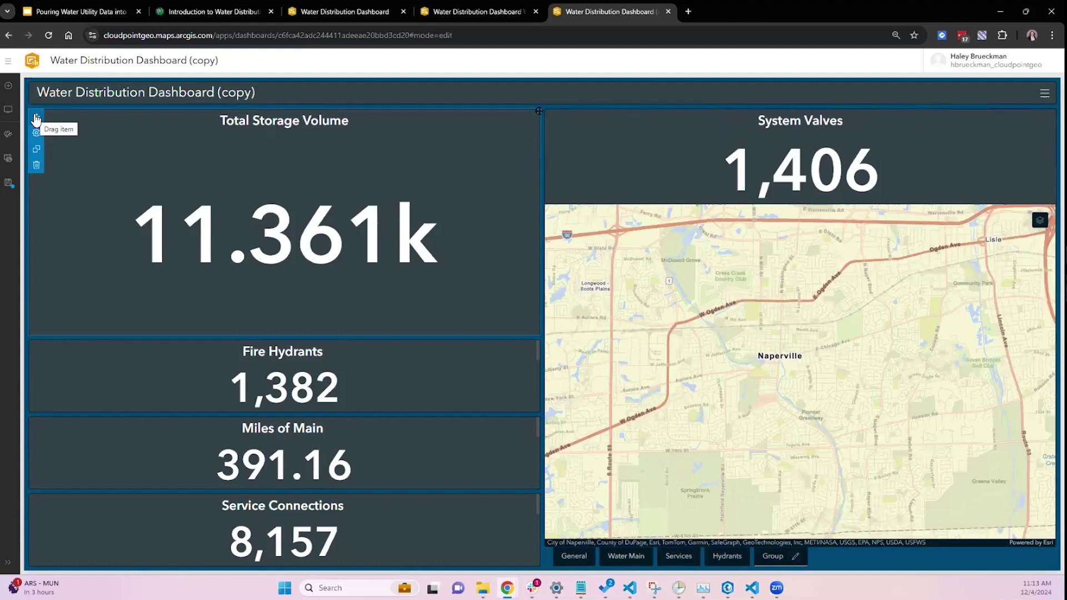
{"action": "left_click_drag", "start_coordinate": [36, 118], "coordinate": [215, 189]}
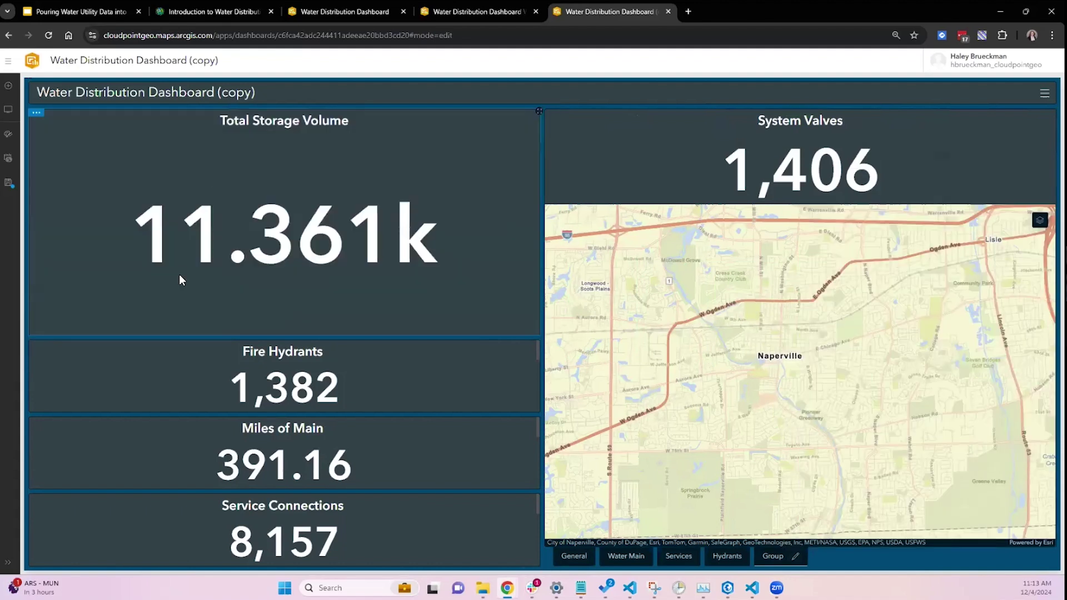
{"action": "mouse_move", "coordinate": [35, 352]}
{"action": "left_click_drag", "start_coordinate": [35, 351], "coordinate": [928, 166]}
{"action": "mouse_move", "coordinate": [35, 494]}
{"action": "left_click_drag", "start_coordinate": [35, 494], "coordinate": [39, 501]}
{"action": "left_click_drag", "start_coordinate": [735, 426], "coordinate": [940, 167]}
{"action": "mouse_move", "coordinate": [82, 475]}
{"action": "left_click_drag", "start_coordinate": [35, 466], "coordinate": [804, 541]}
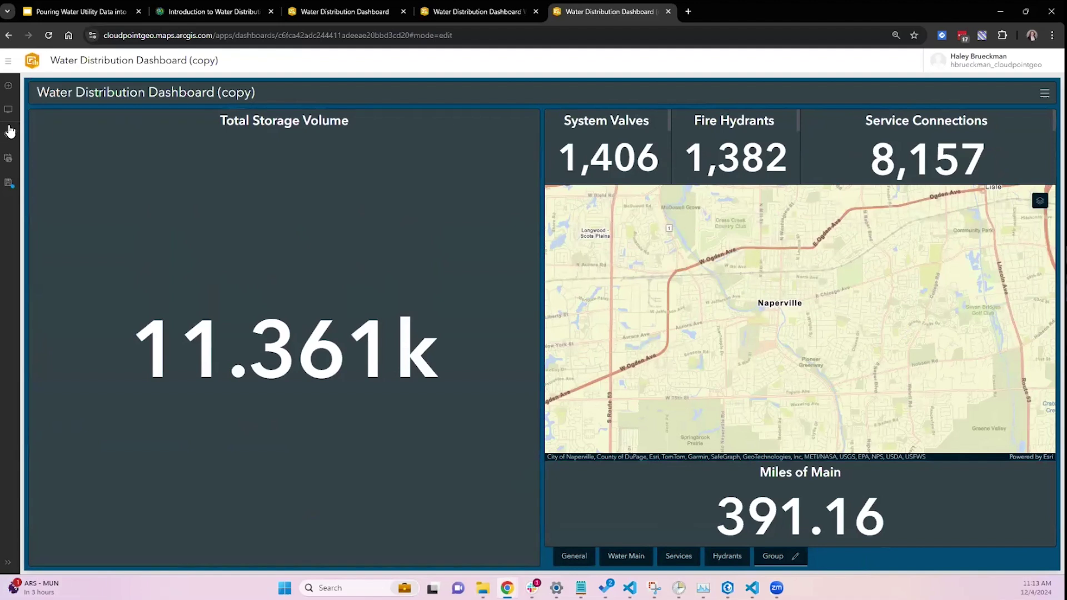
Move Total Storage Volume to the right side of the map and widen the map and the Fire Hydrants indicator.
{"action": "mouse_move", "coordinate": [39, 116]}
{"action": "left_click_drag", "start_coordinate": [39, 116], "coordinate": [1028, 356]}
{"action": "left_click_drag", "start_coordinate": [544, 312], "coordinate": [699, 306]}
{"action": "left_click_drag", "start_coordinate": [544, 174], "coordinate": [703, 167]}
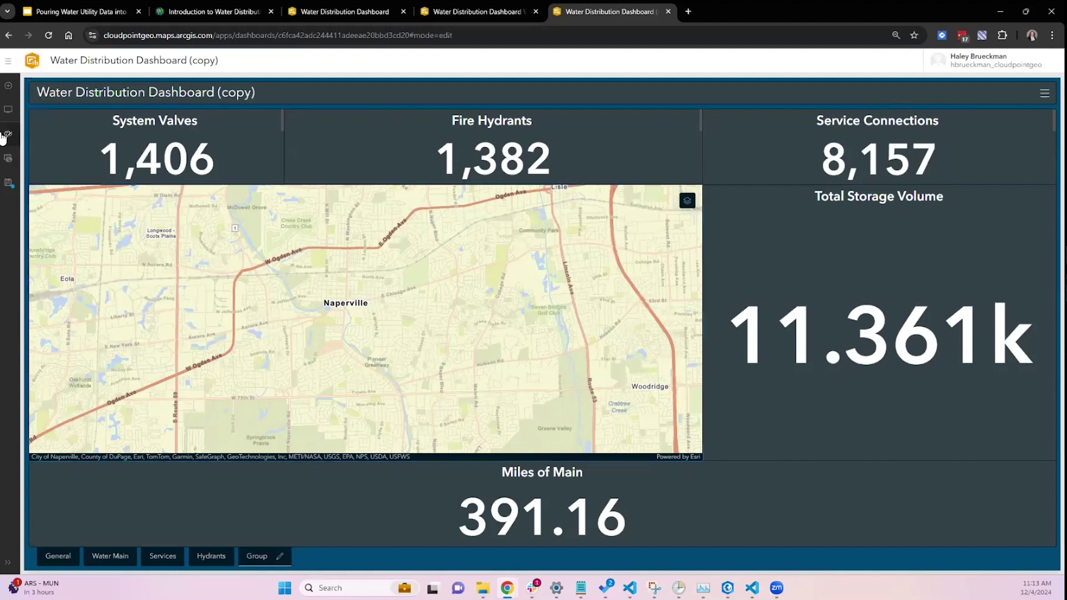
Add a pie chart beside Total Storage Volume in the map group, using the Storage layer categorized by Asset type.
{"action": "left_click_drag", "start_coordinate": [14, 91], "coordinate": [1001, 325]}
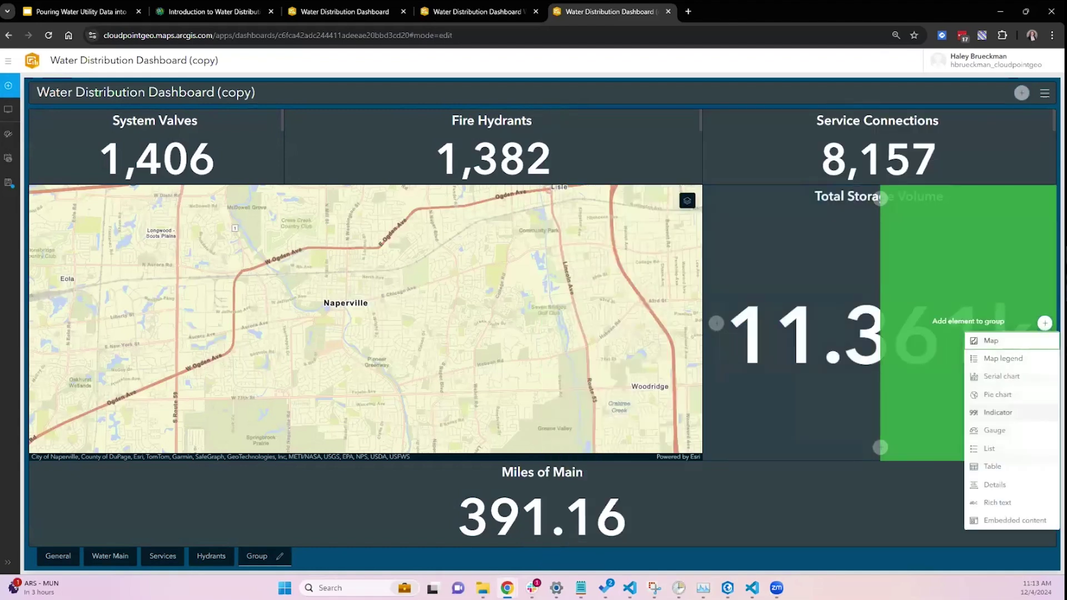
{"action": "left_click", "coordinate": [998, 395]}
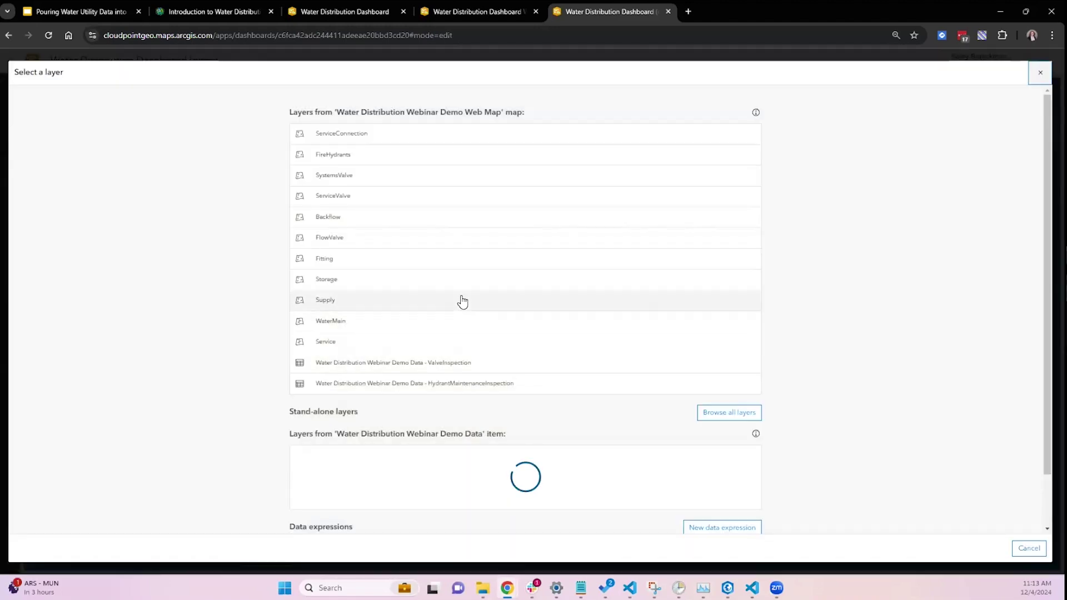
{"action": "left_click", "coordinate": [382, 284]}
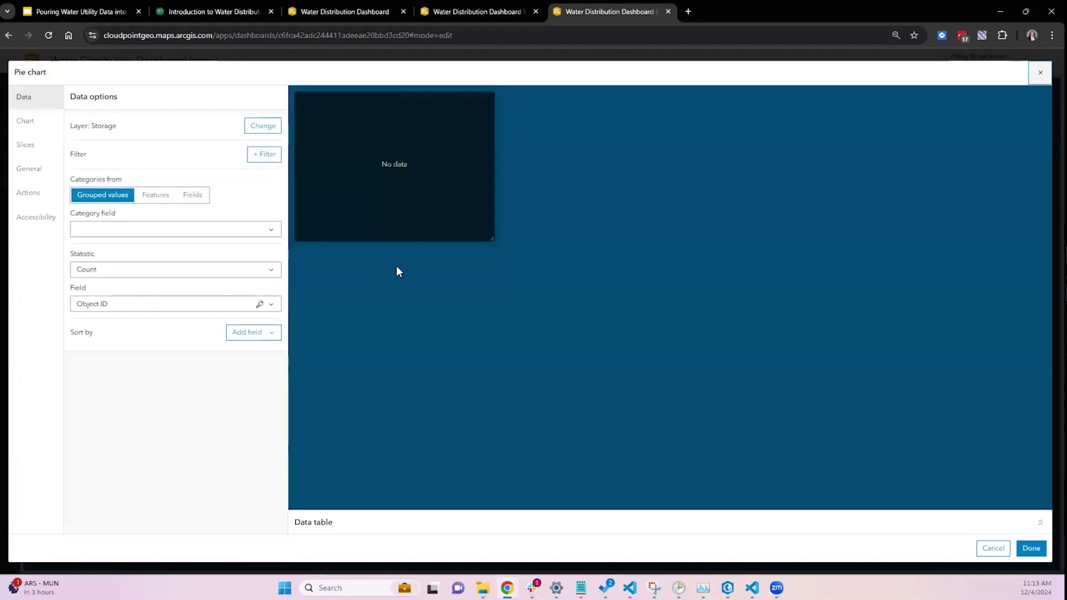
{"action": "left_click", "coordinate": [267, 236]}
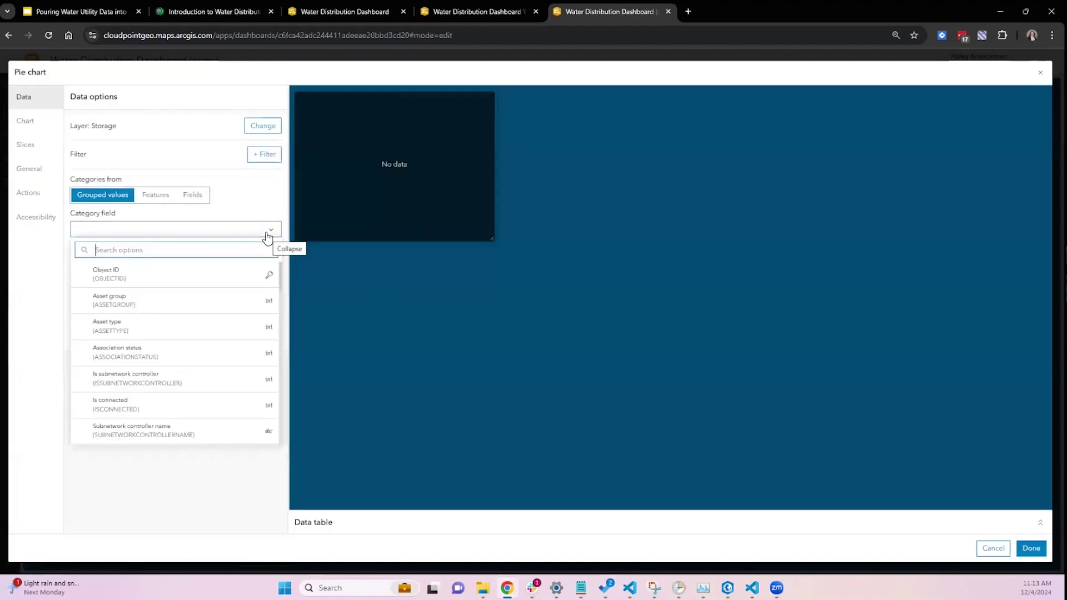
{"action": "left_click", "coordinate": [118, 333]}
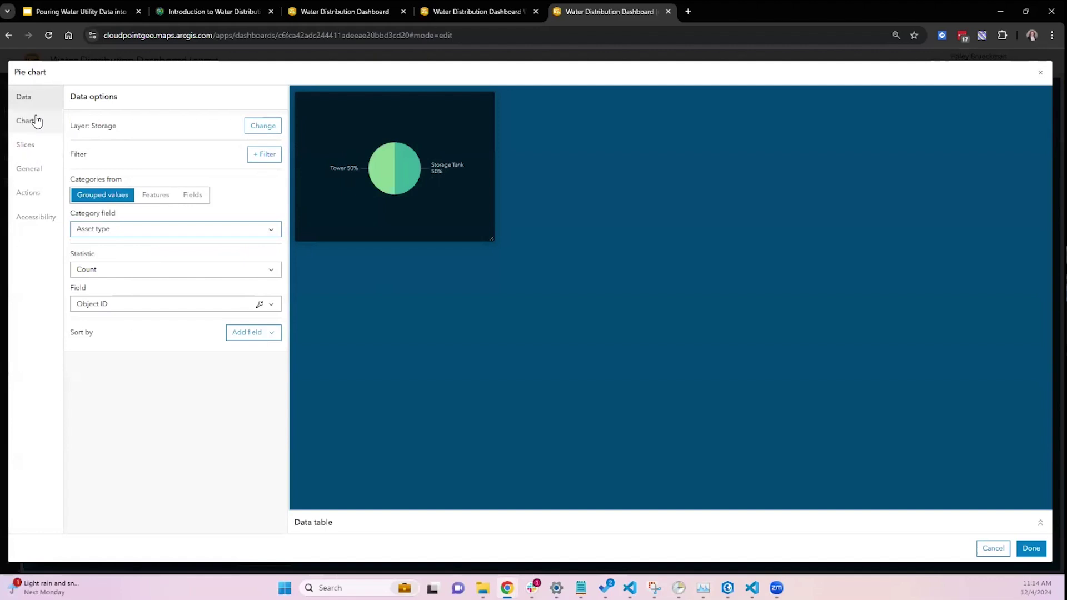
Show the pie chart's legend with right placement and hide the slice labels.
{"action": "left_click", "coordinate": [31, 156]}
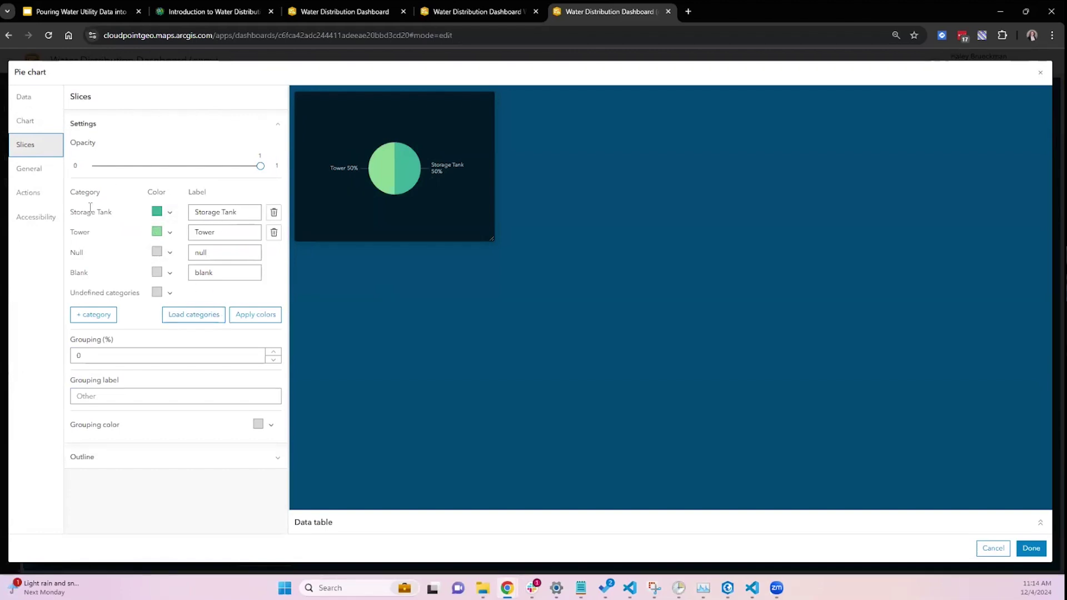
{"action": "left_click", "coordinate": [23, 127]}
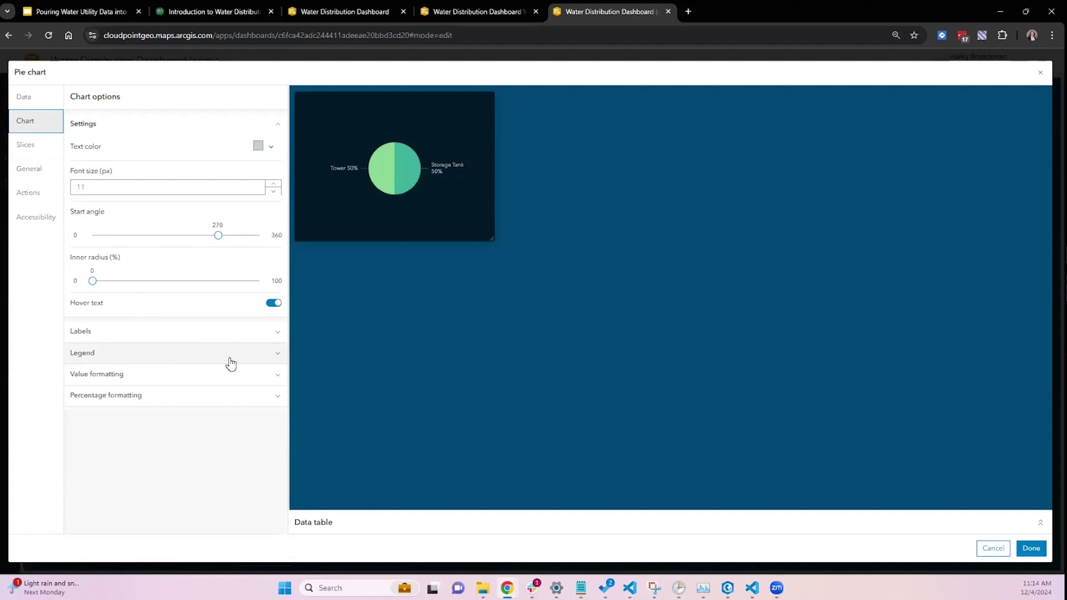
{"action": "left_click", "coordinate": [278, 354]}
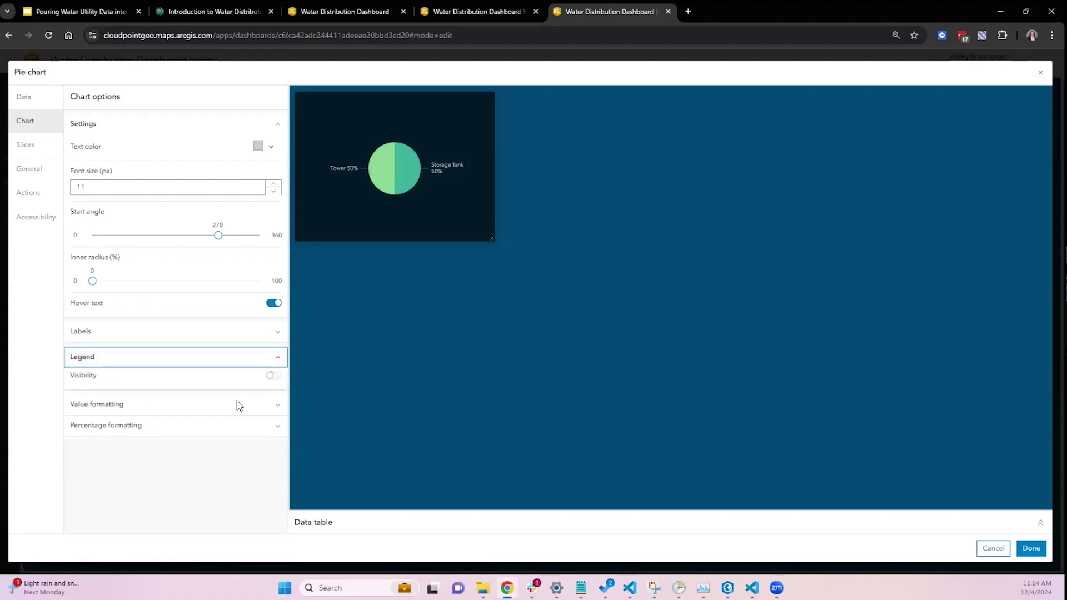
{"action": "left_click", "coordinate": [273, 378]}
{"action": "scroll", "coordinate": [179, 445], "scroll_direction": "down", "scroll_amount": 2}
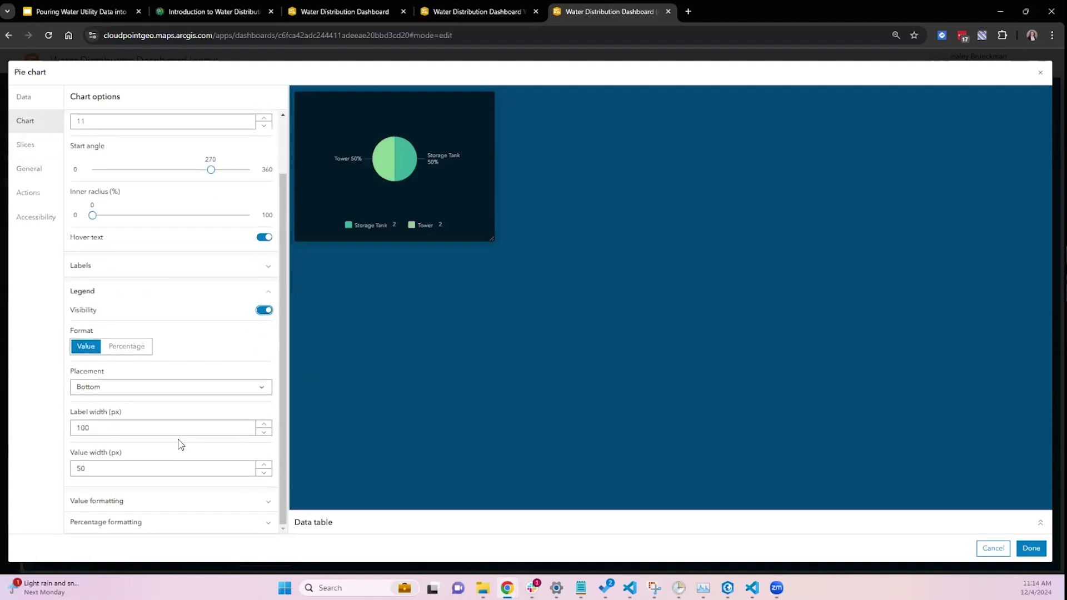
{"action": "left_click", "coordinate": [259, 386]}
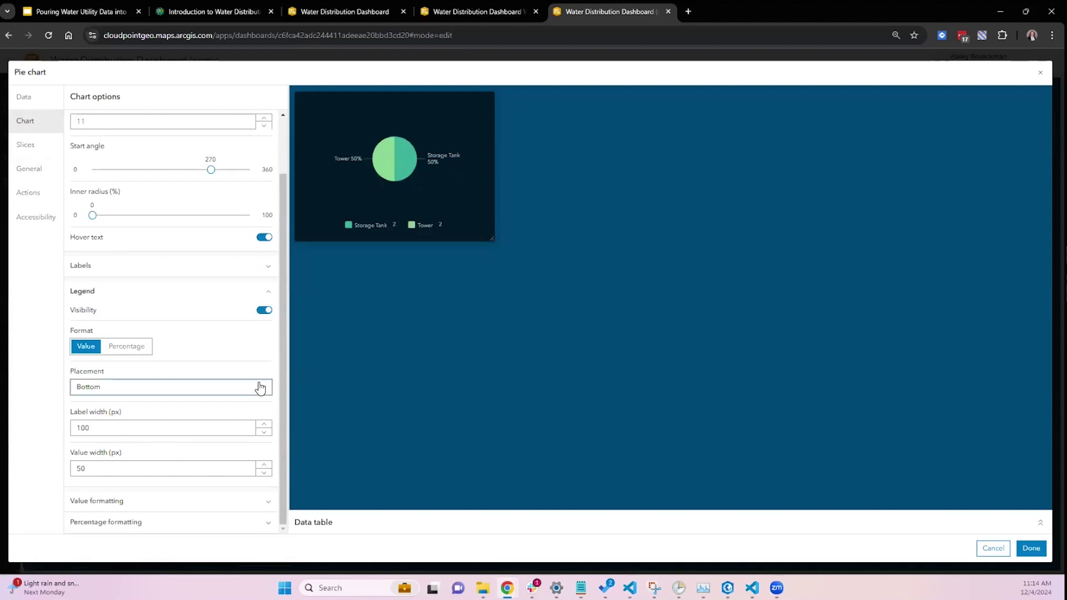
{"action": "left_click", "coordinate": [140, 466]}
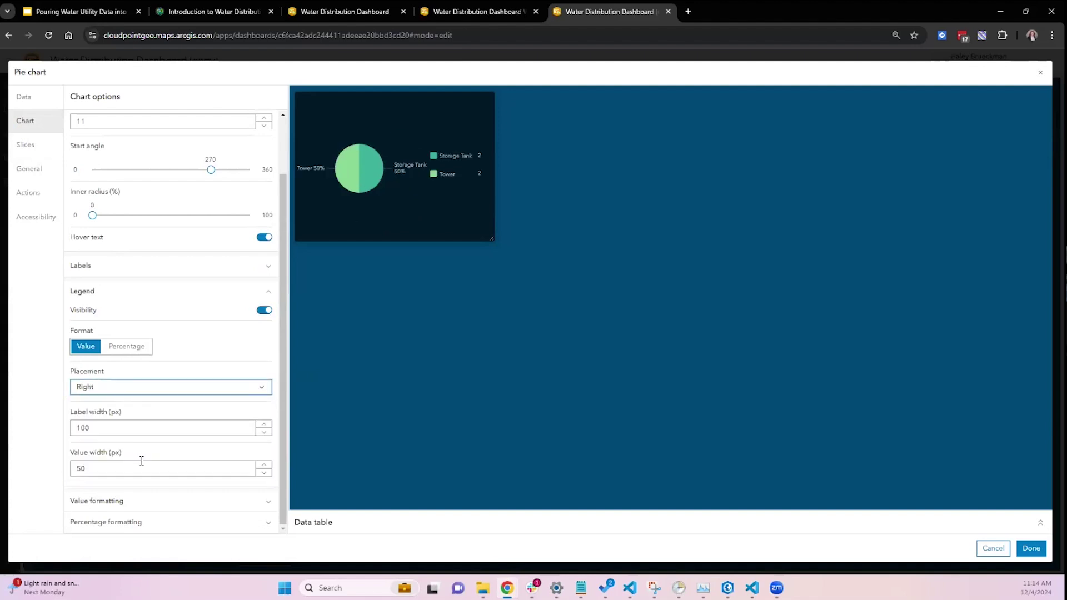
{"action": "left_click", "coordinate": [232, 266]}
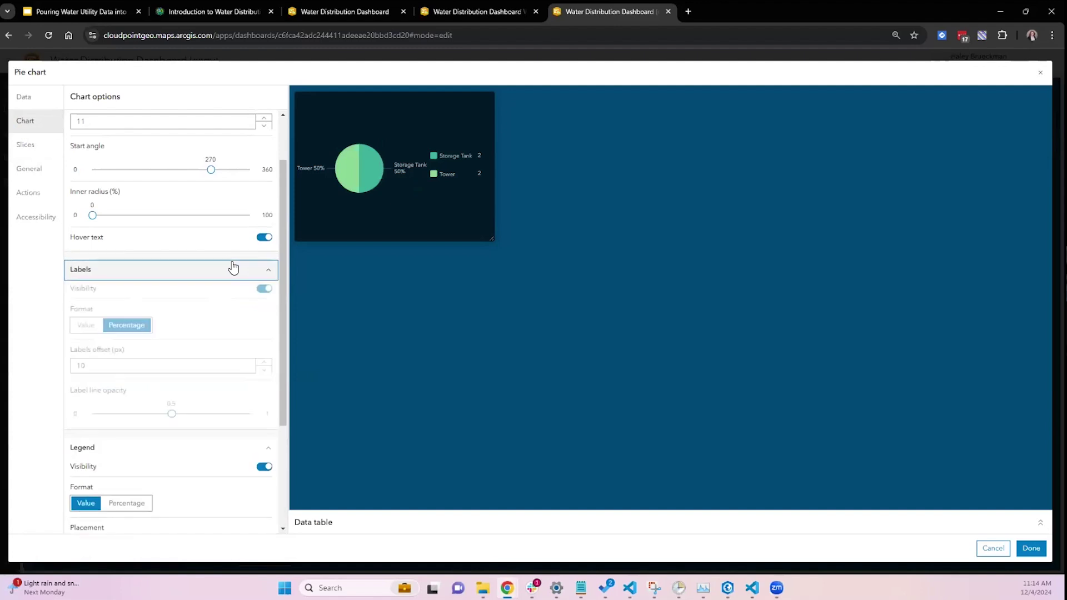
{"action": "left_click", "coordinate": [265, 289]}
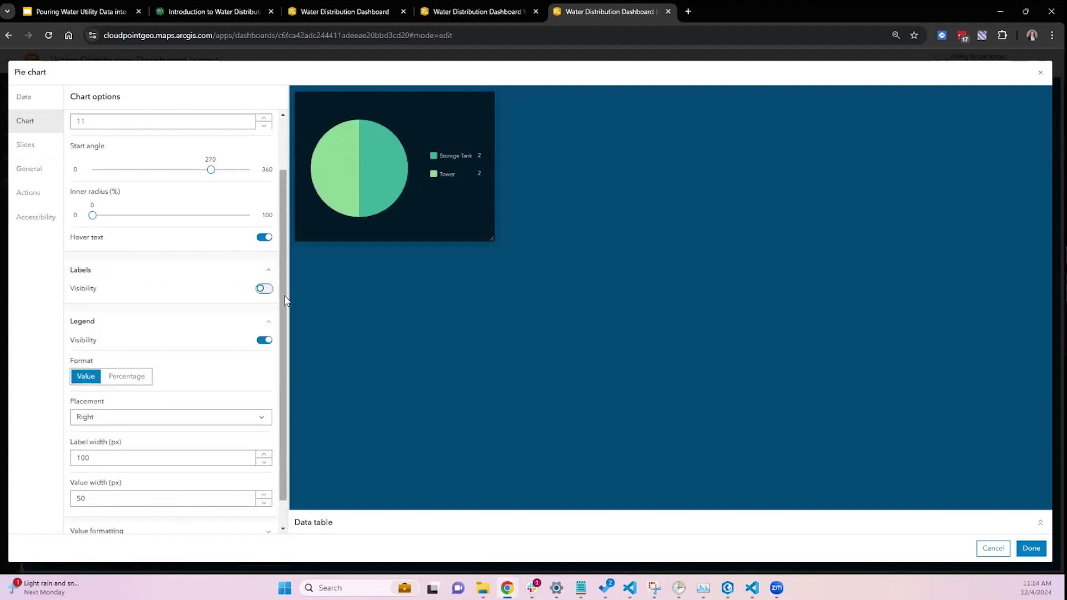
Title the pie chart "Storage Types" in bold, centered Heading 2 text and finish the chart.
{"action": "left_click", "coordinate": [24, 174]}
{"action": "left_click", "coordinate": [262, 187]}
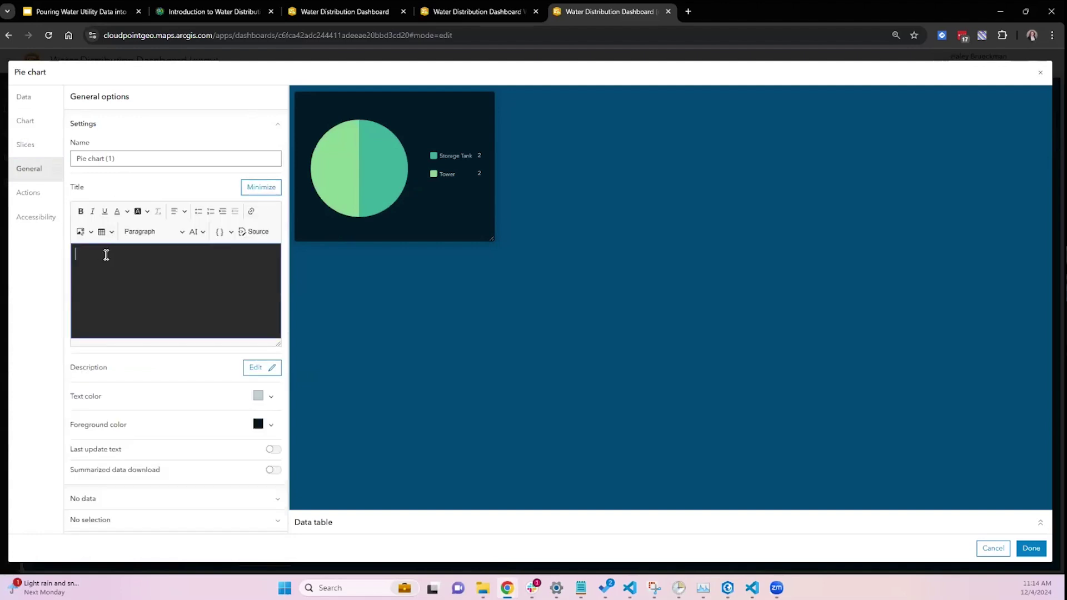
{"action": "type", "text": "Storage Types"}
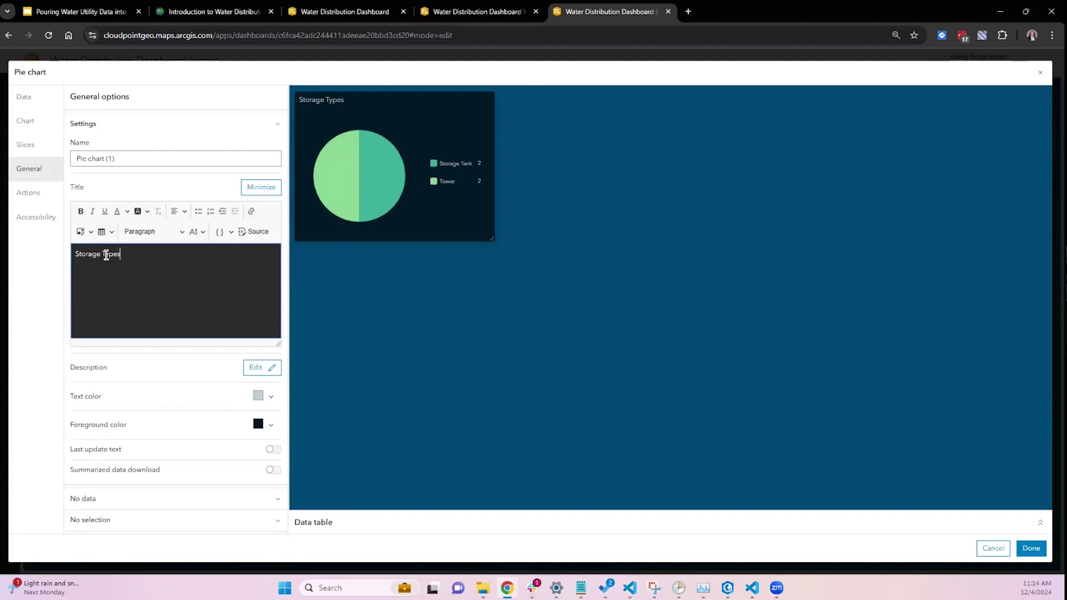
{"action": "left_click_drag", "start_coordinate": [109, 262], "coordinate": [71, 270]}
{"action": "left_click", "coordinate": [149, 232]}
{"action": "left_click", "coordinate": [149, 269]}
{"action": "left_click", "coordinate": [177, 211]}
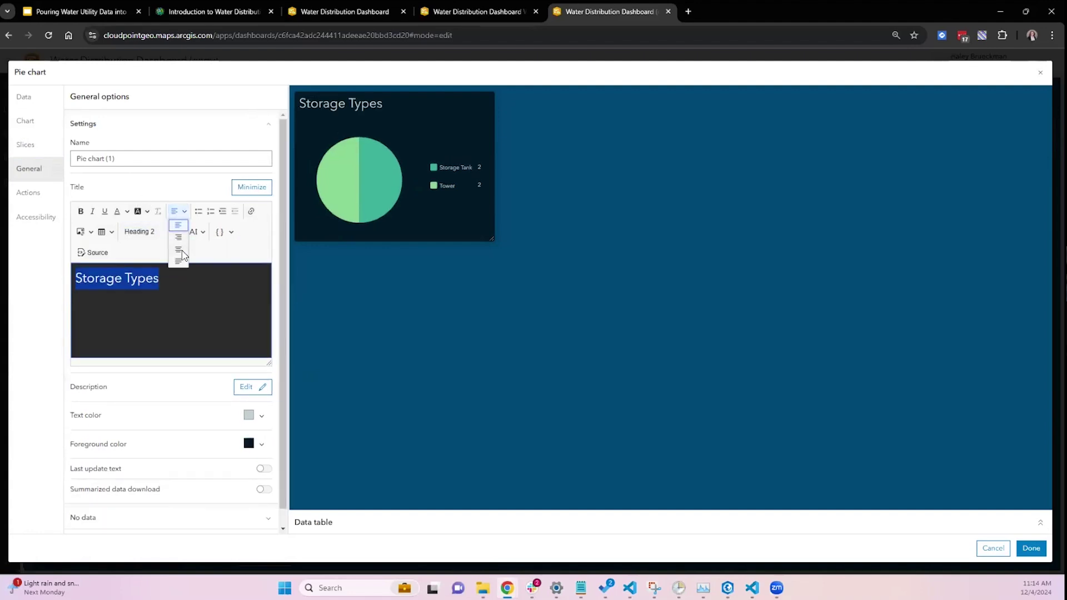
{"action": "left_click", "coordinate": [178, 250]}
{"action": "left_click", "coordinate": [82, 212]}
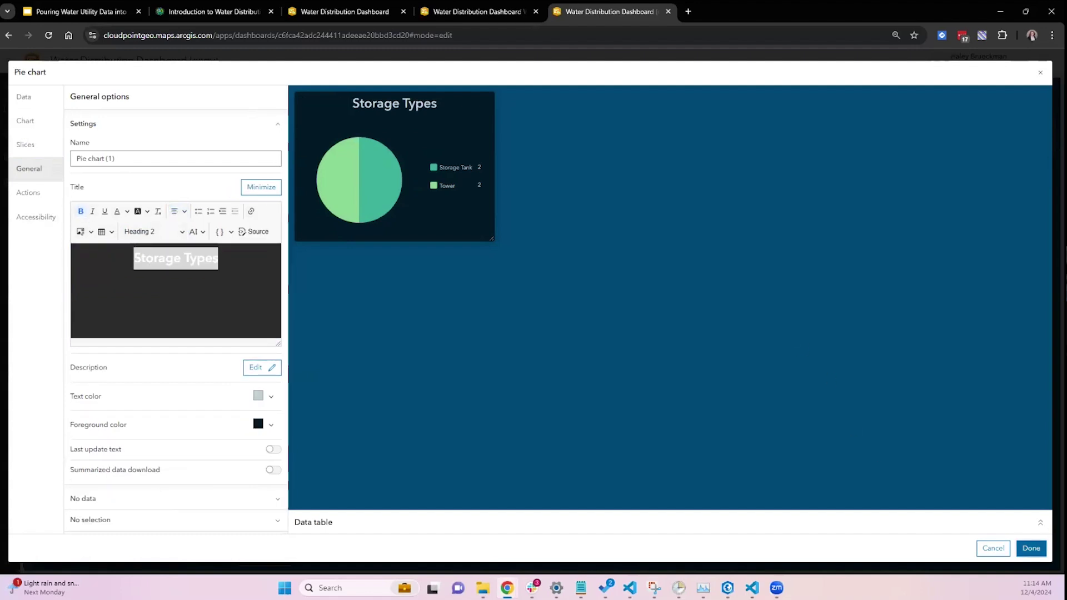
{"action": "left_click", "coordinate": [1031, 548]}
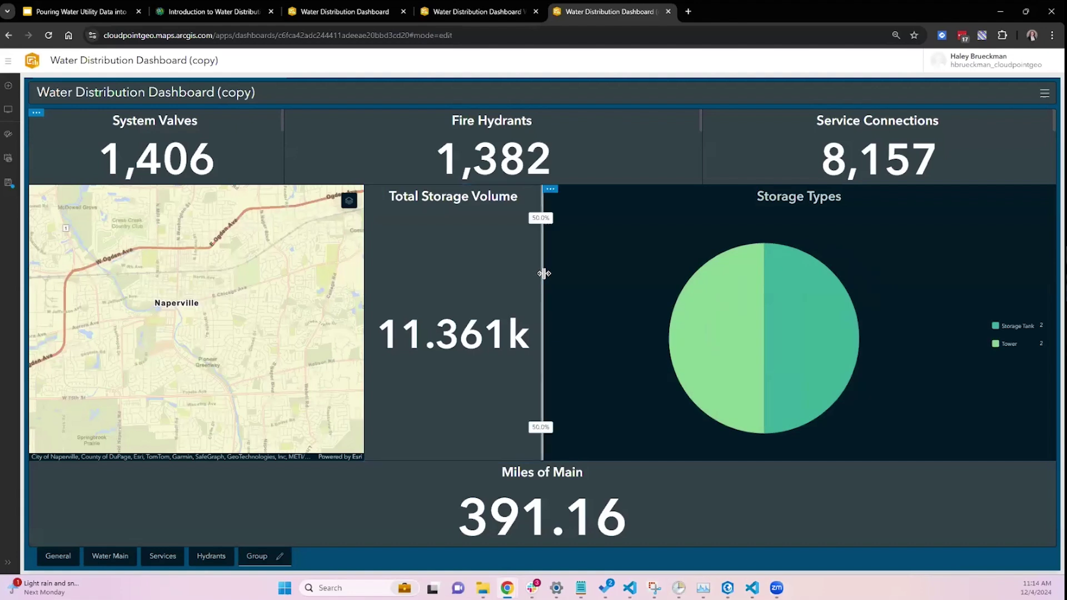
Narrow the Storage Types chart so Total Storage Volume takes about 70% of their shared width, checking the original dashboard's indicators.
{"action": "left_click_drag", "start_coordinate": [543, 272], "coordinate": [704, 268]}
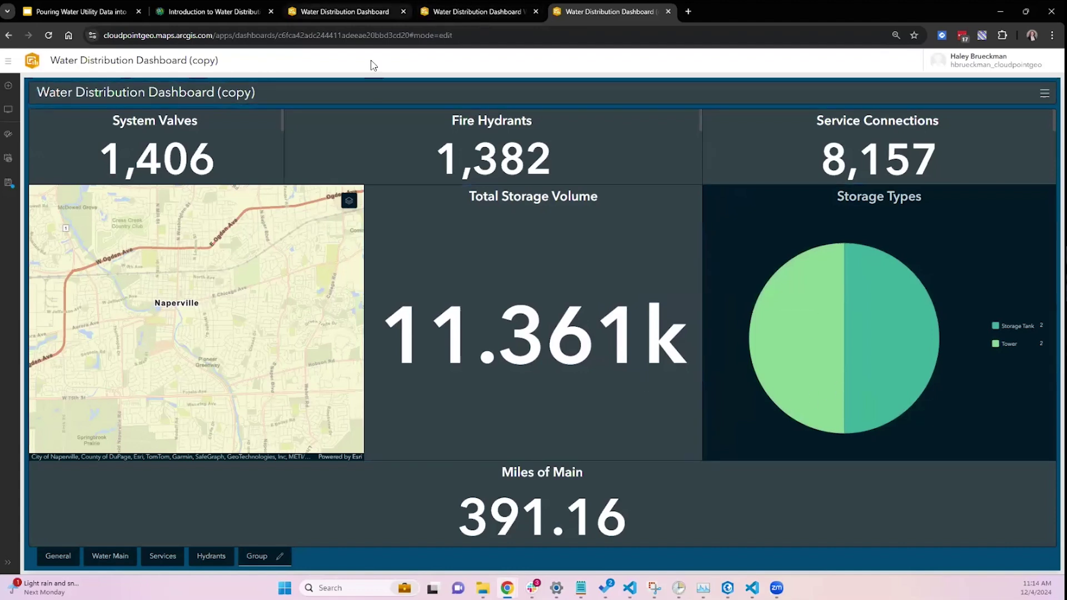
{"action": "left_click", "coordinate": [347, 11]}
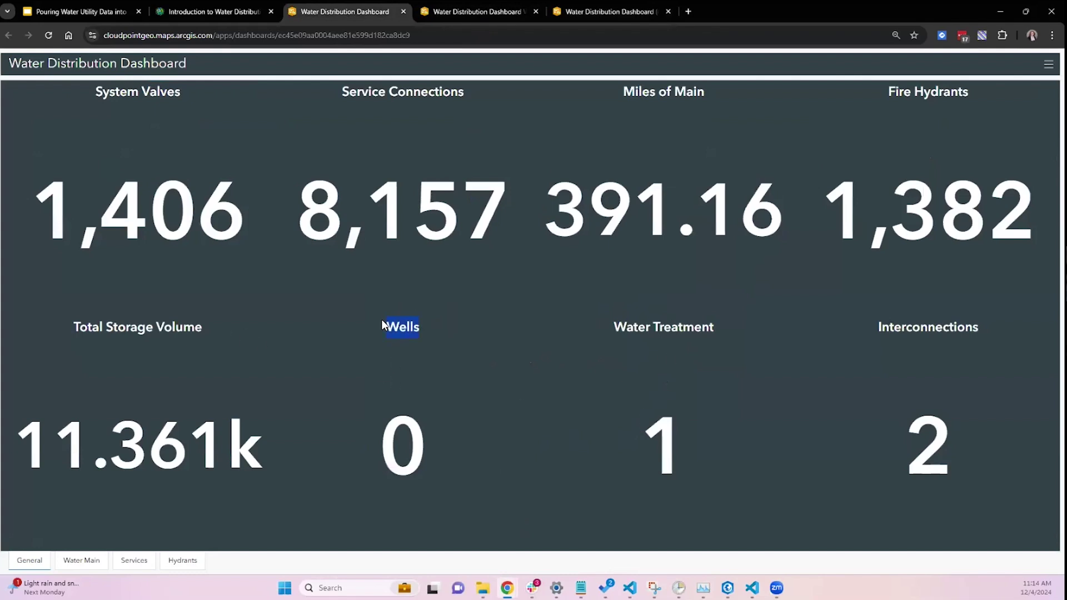
{"action": "left_click", "coordinate": [585, 13]}
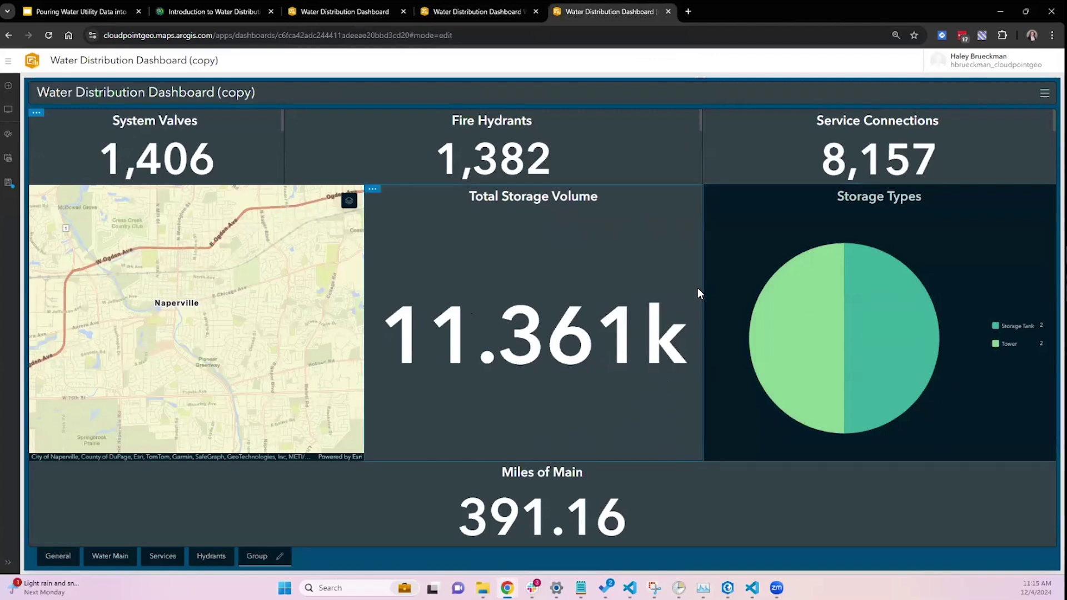
{"action": "left_click_drag", "start_coordinate": [701, 286], "coordinate": [745, 300]}
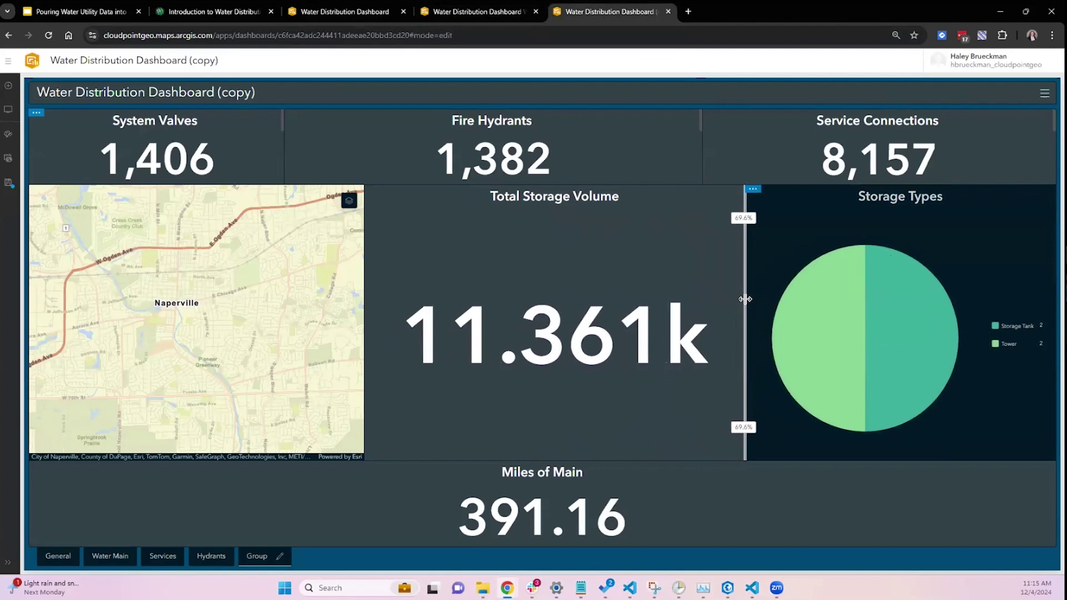
Duplicate the Storage Types pie chart and stack the two charts in one column beside Total Storage Volume.
{"action": "mouse_move", "coordinate": [757, 186]}
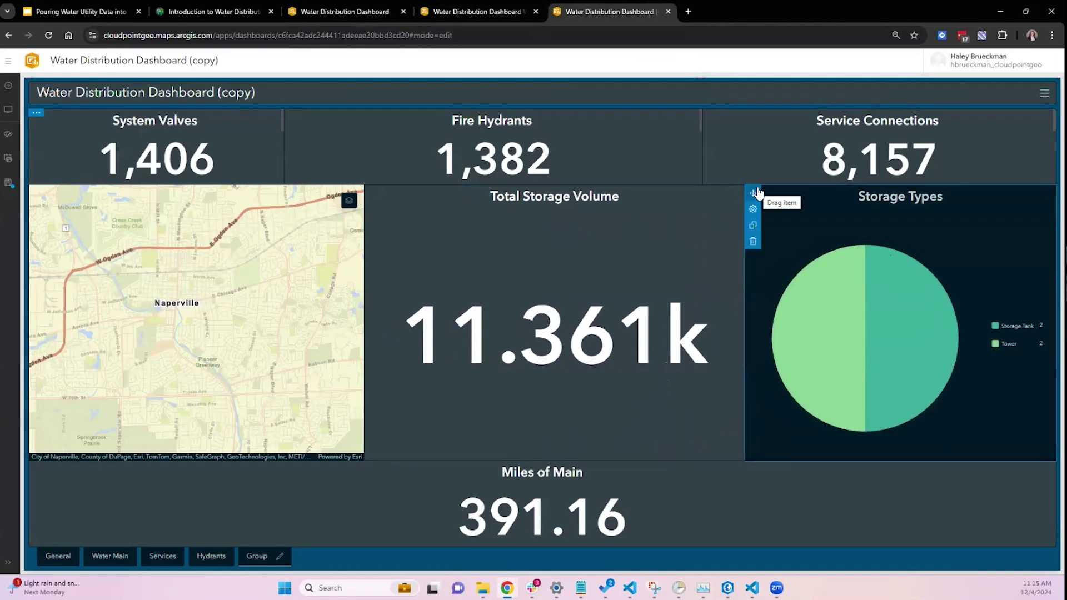
{"action": "left_click", "coordinate": [752, 225]}
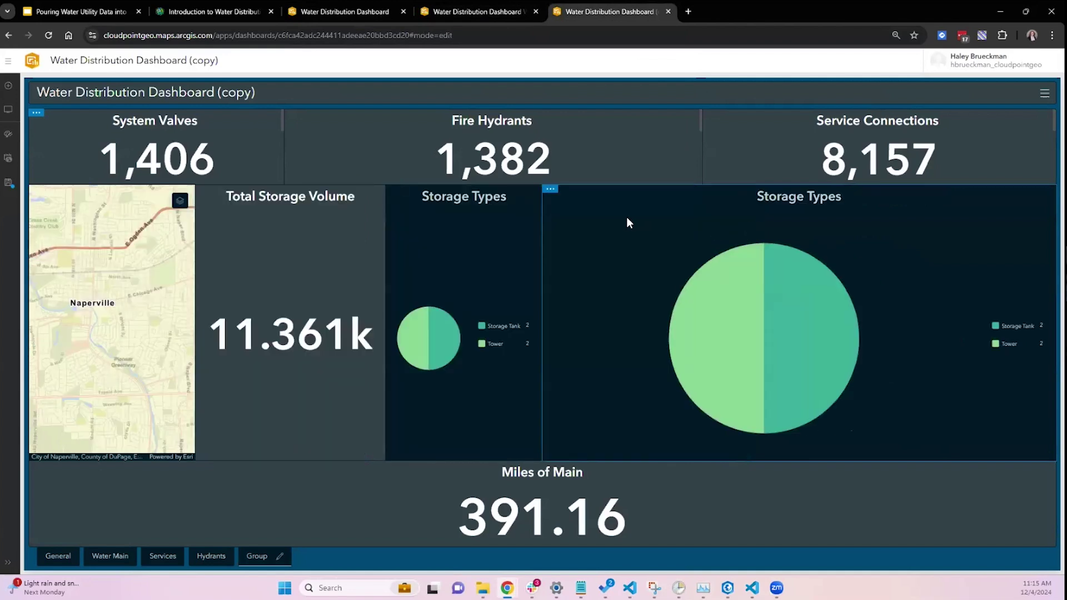
{"action": "left_click_drag", "start_coordinate": [551, 199], "coordinate": [465, 448]}
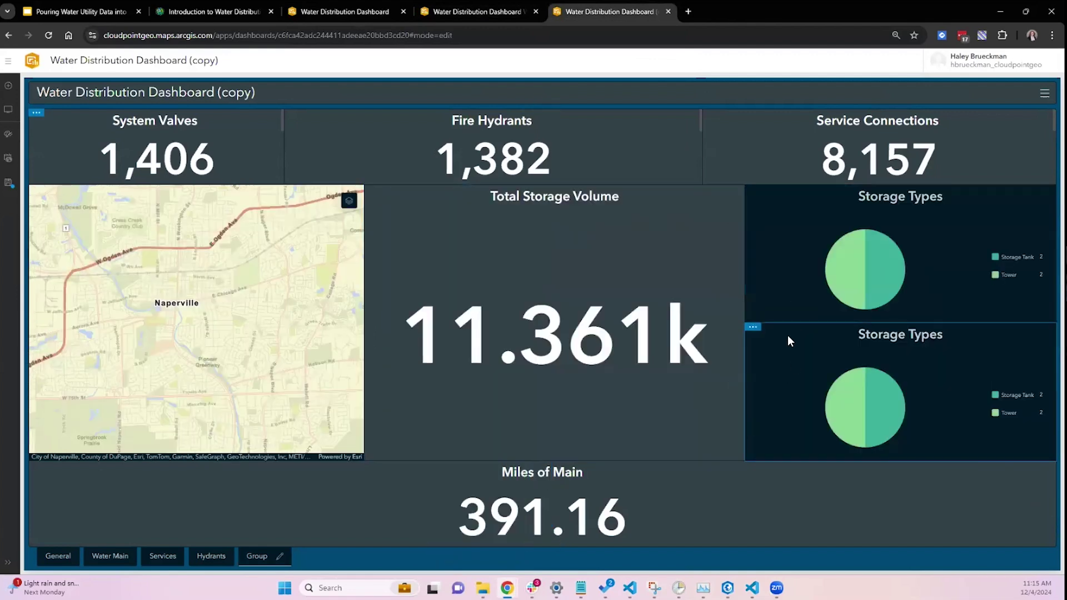
Change the lower pie chart's layer to Supply and categorize it by Asset type.
{"action": "mouse_move", "coordinate": [755, 333]}
{"action": "left_click", "coordinate": [752, 348]}
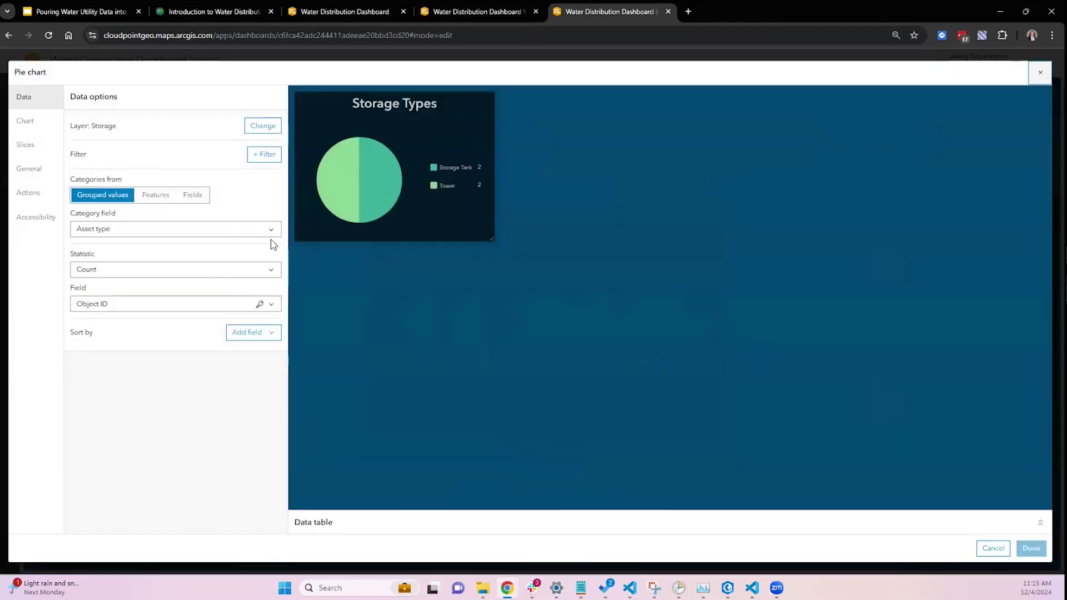
{"action": "left_click", "coordinate": [261, 126]}
{"action": "left_click", "coordinate": [316, 300]}
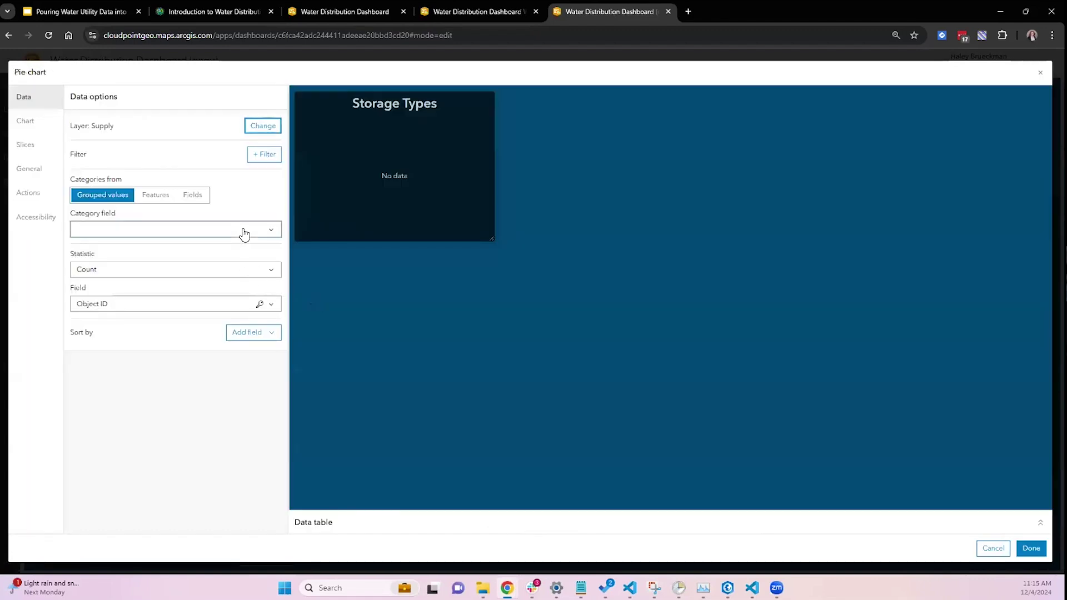
{"action": "left_click", "coordinate": [241, 231]}
{"action": "left_click", "coordinate": [158, 333]}
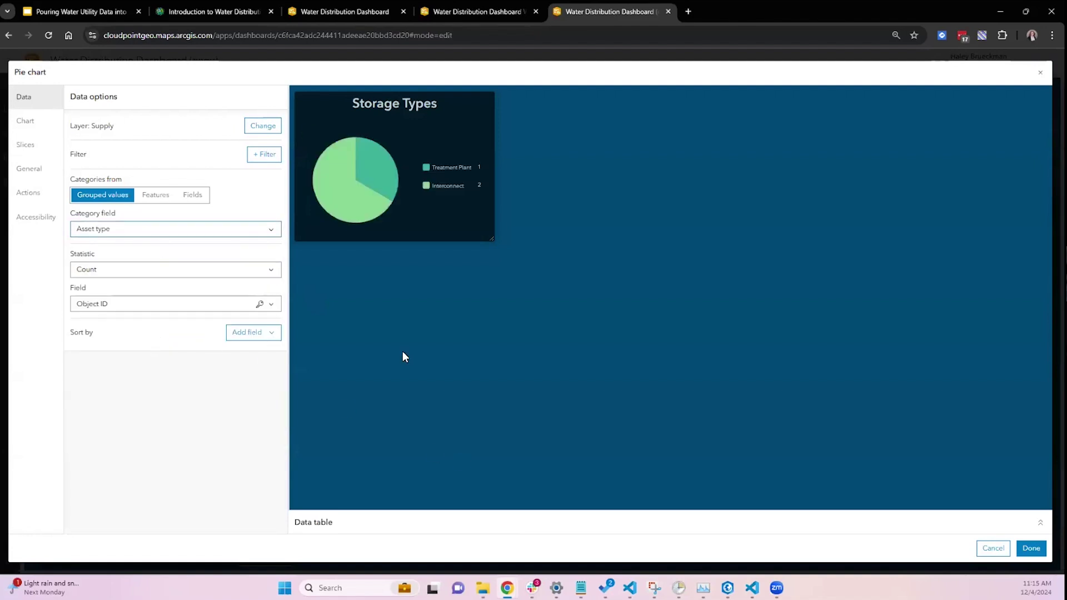
Retitle the duplicated pie chart "Supply Types" and finish its configuration.
{"action": "left_click", "coordinate": [26, 145]}
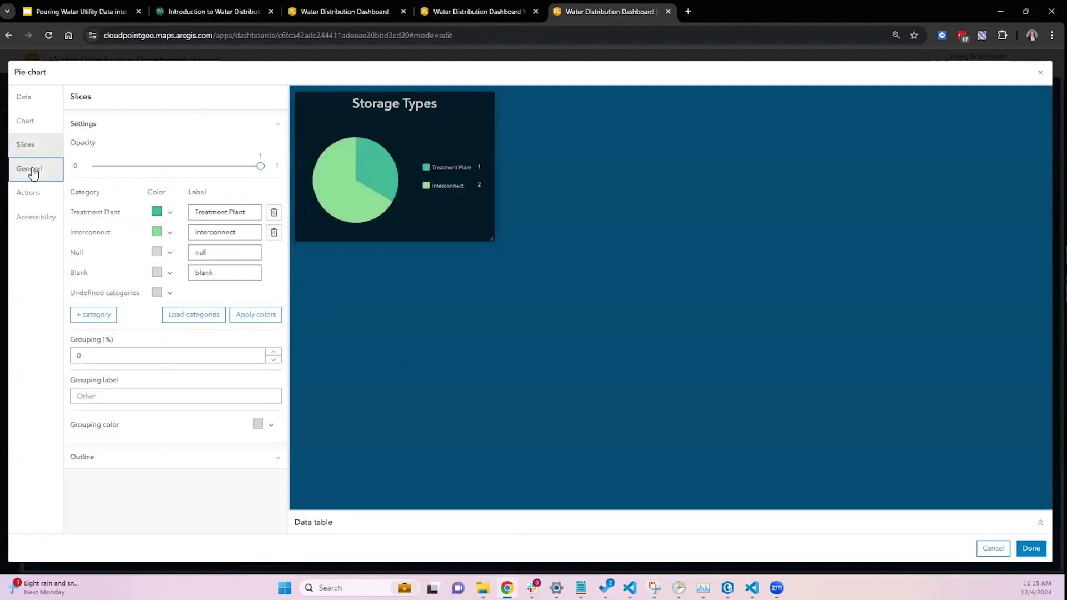
{"action": "left_click", "coordinate": [31, 170]}
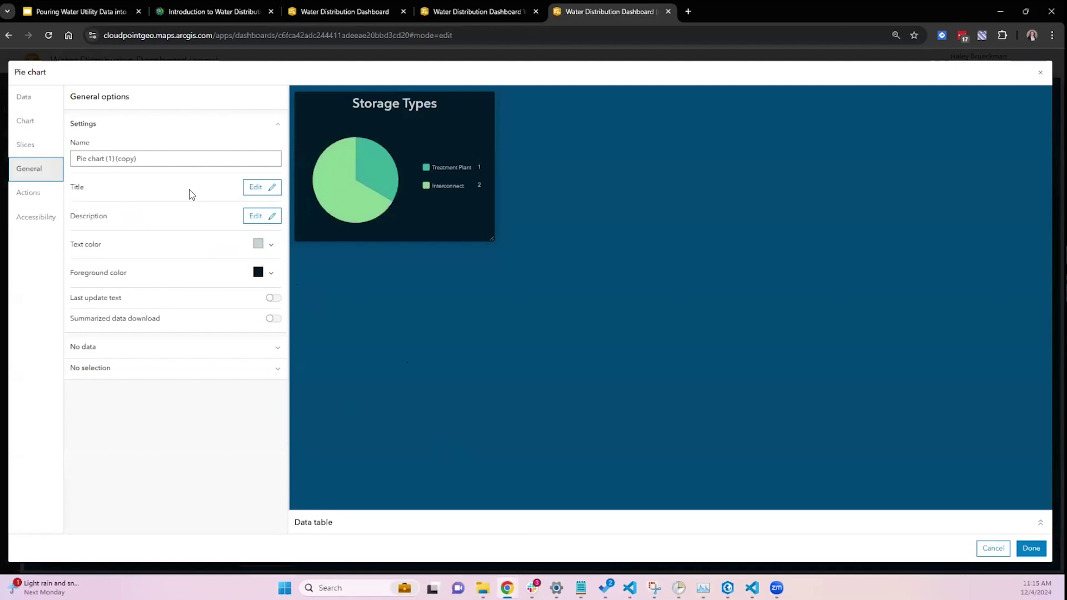
{"action": "left_click", "coordinate": [258, 188]}
{"action": "left_click_drag", "start_coordinate": [178, 260], "coordinate": [140, 252]}
{"action": "type", "text": "upplyh"}
{"action": "key", "text": "BackSpace"}
{"action": "key", "text": "BackSpace"}
{"action": "key", "text": "BackSpace"}
{"action": "key", "text": "BackSpace"}
{"action": "type", "text": "ply"}
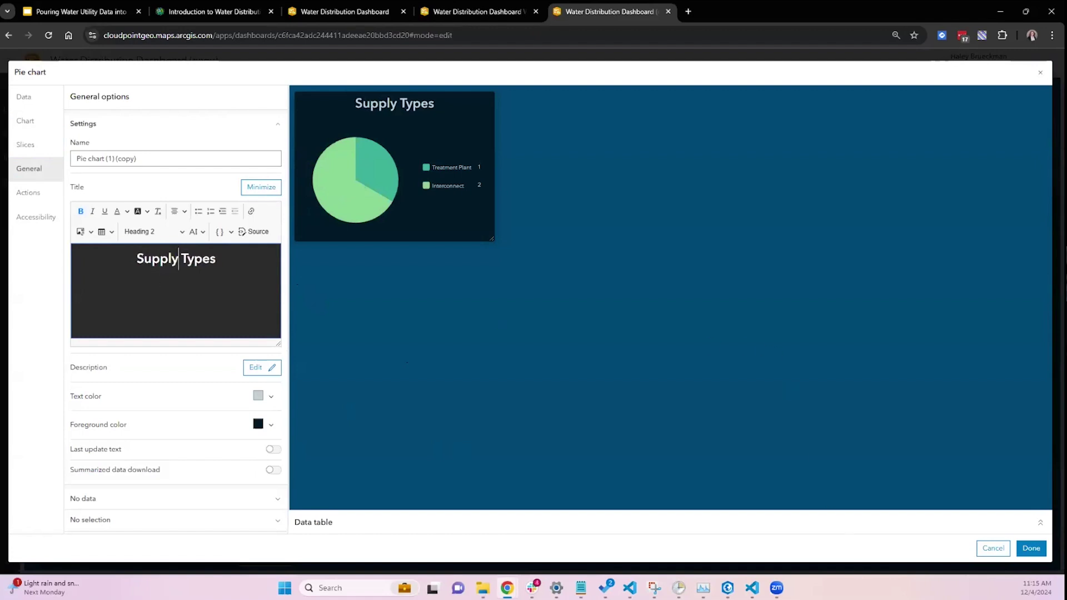
{"action": "left_click", "coordinate": [1031, 548]}
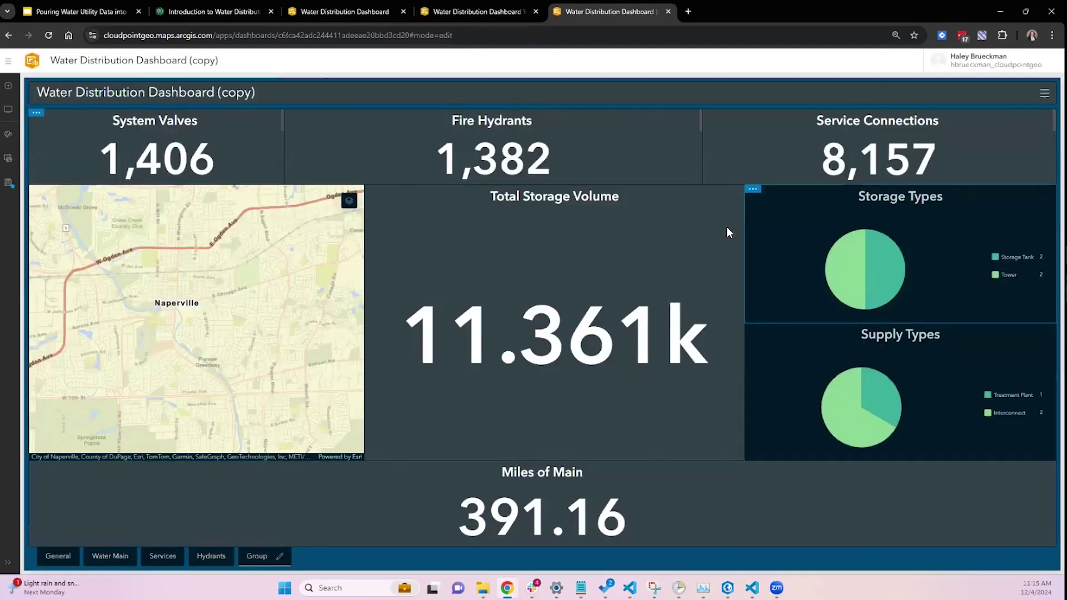
Compare with the original dashboard, then narrow the pie chart column and widen the map to about two thirds of the row.
{"action": "left_click", "coordinate": [377, 12]}
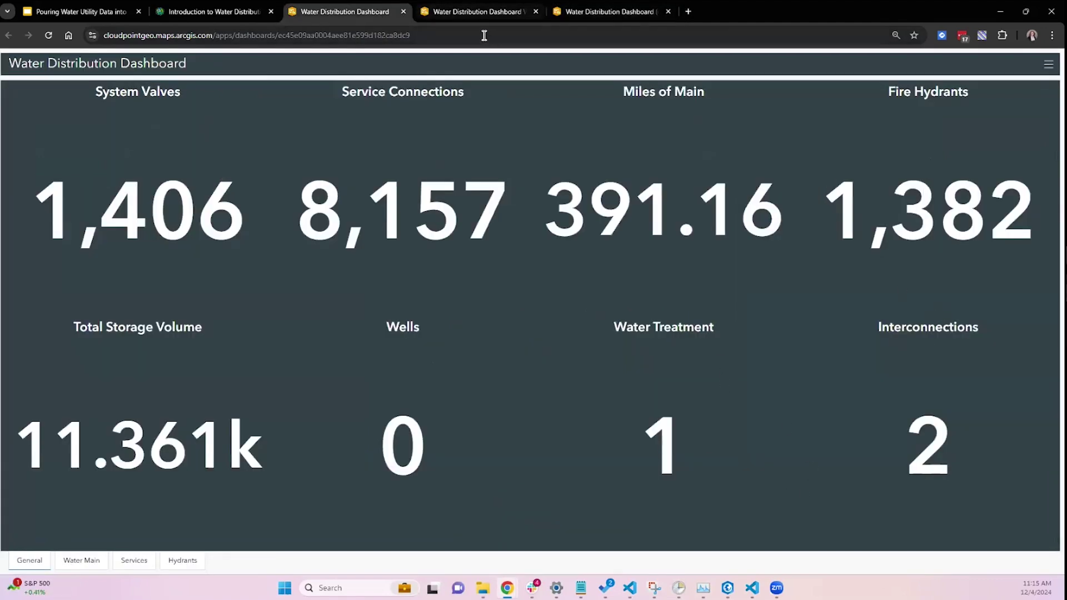
{"action": "left_click", "coordinate": [608, 12]}
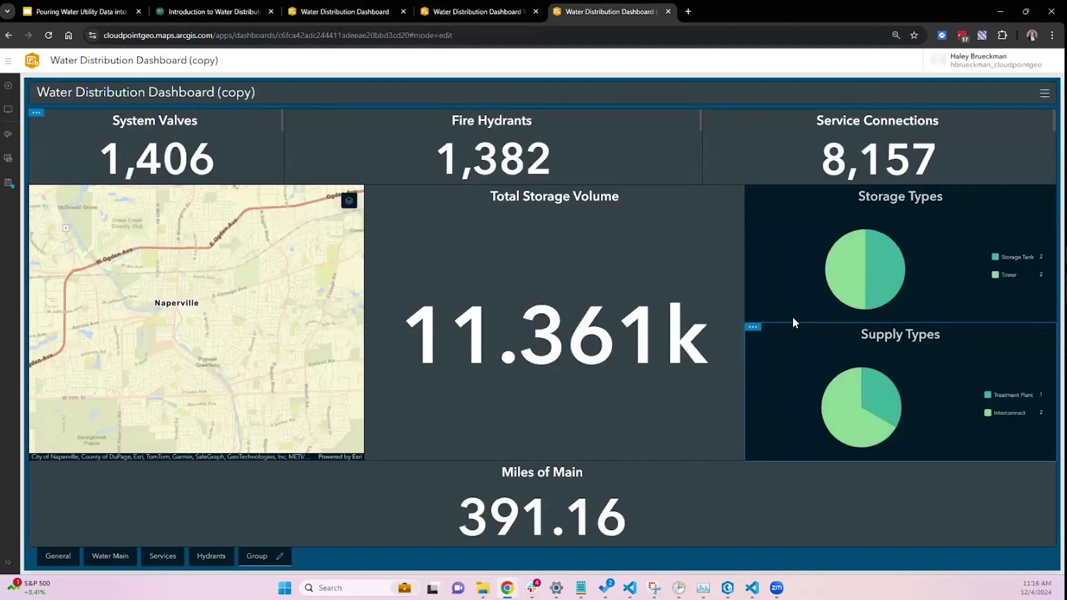
{"action": "left_click_drag", "start_coordinate": [748, 328], "coordinate": [829, 339]}
{"action": "left_click_drag", "start_coordinate": [365, 335], "coordinate": [698, 372]}
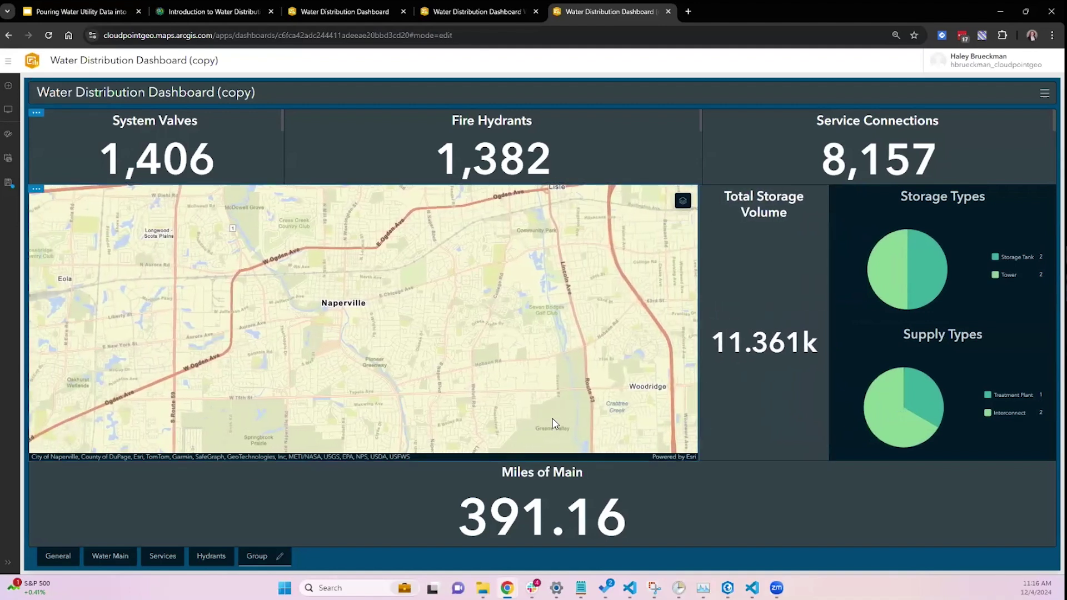
Duplicate the Miles of Main indicator and place the copy beside the original in the lowest row.
{"action": "mouse_move", "coordinate": [38, 470]}
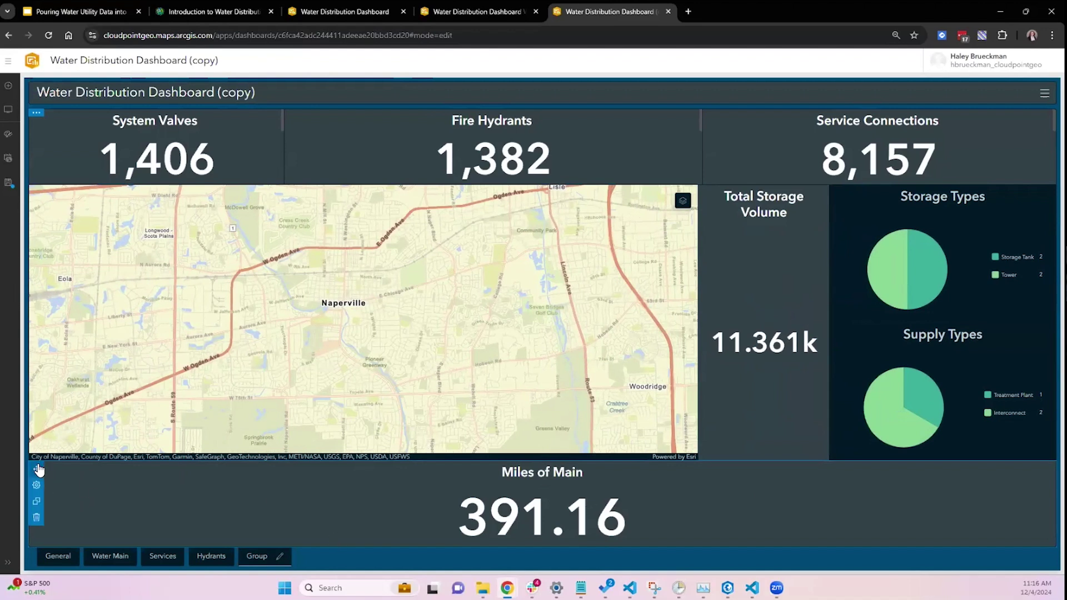
{"action": "left_click", "coordinate": [36, 502]}
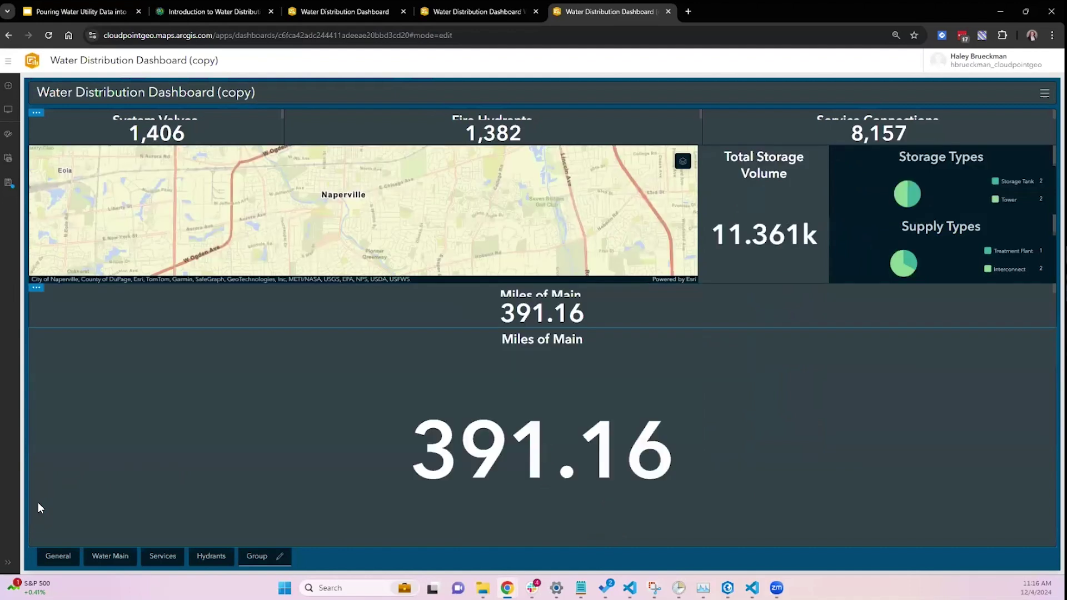
{"action": "left_click_drag", "start_coordinate": [35, 336], "coordinate": [638, 342]}
{"action": "left_click_drag", "start_coordinate": [942, 317], "coordinate": [1043, 305]}
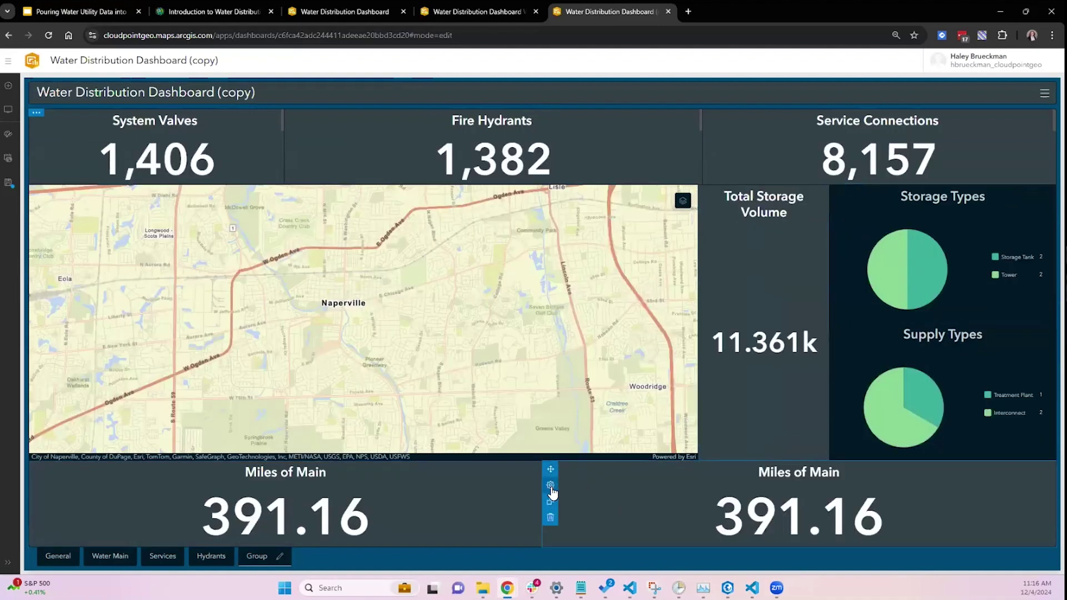
Change the copied Miles of Main indicator's layer to Service and calculate the Sum of the Shape__Length field.
{"action": "left_click", "coordinate": [550, 486]}
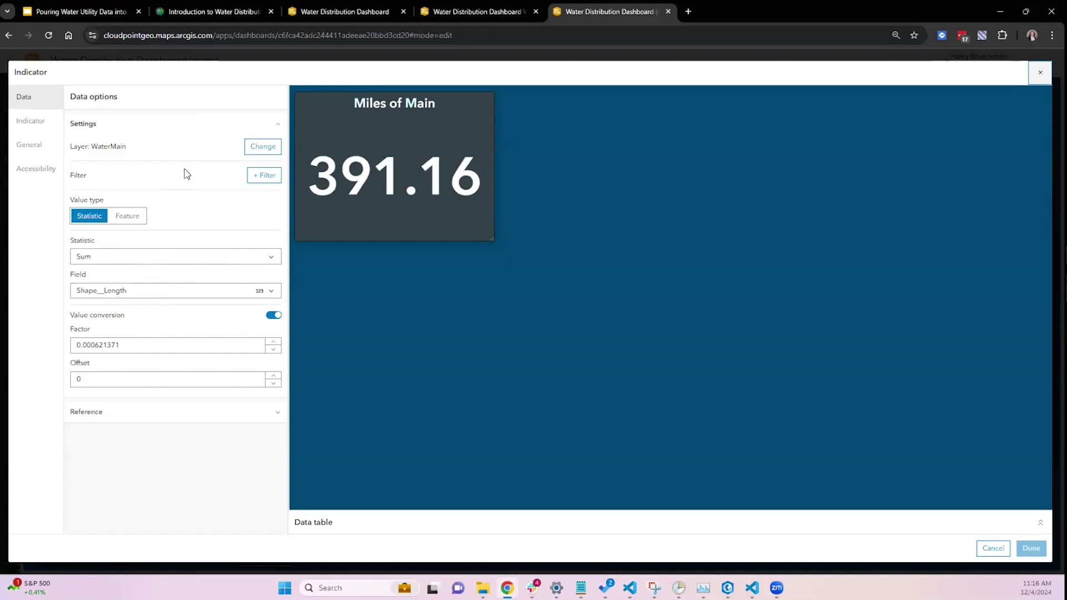
{"action": "left_click", "coordinate": [263, 148]}
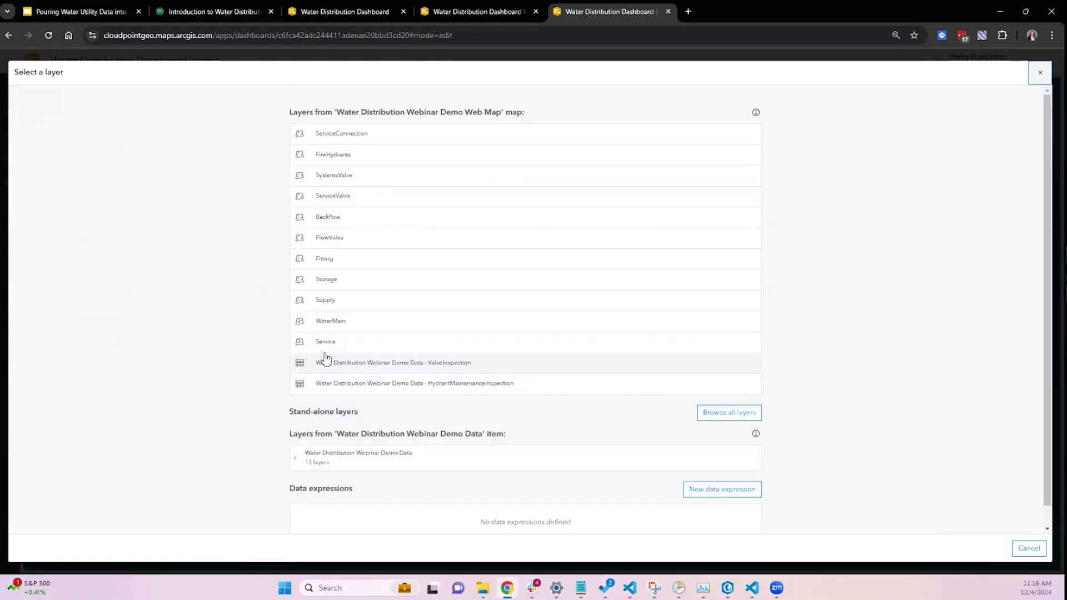
{"action": "left_click", "coordinate": [325, 342]}
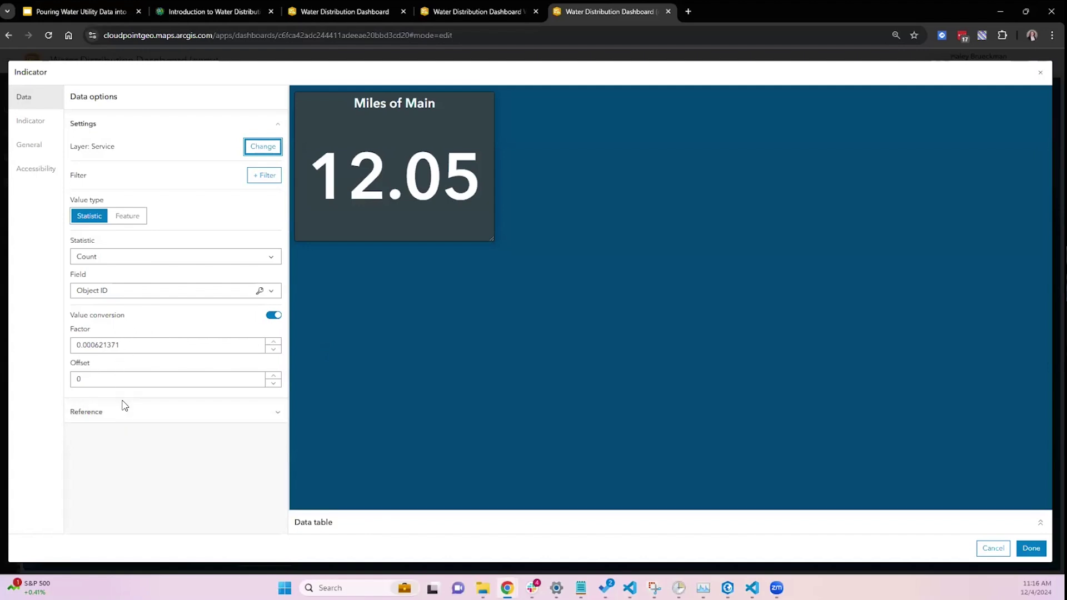
{"action": "left_click", "coordinate": [212, 259]}
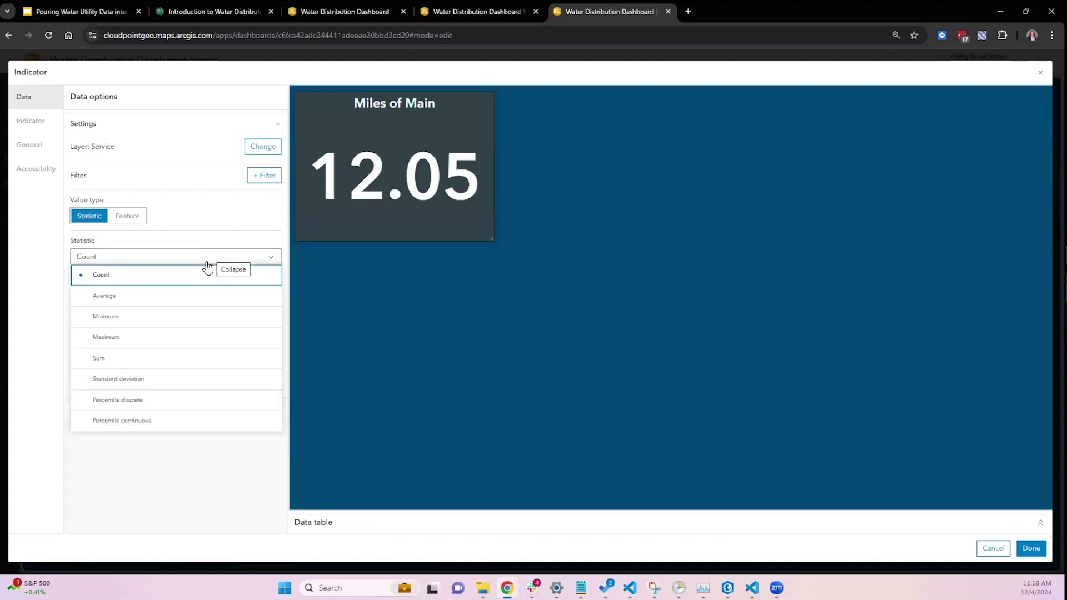
{"action": "left_click", "coordinate": [138, 354]}
{"action": "left_click", "coordinate": [141, 293]}
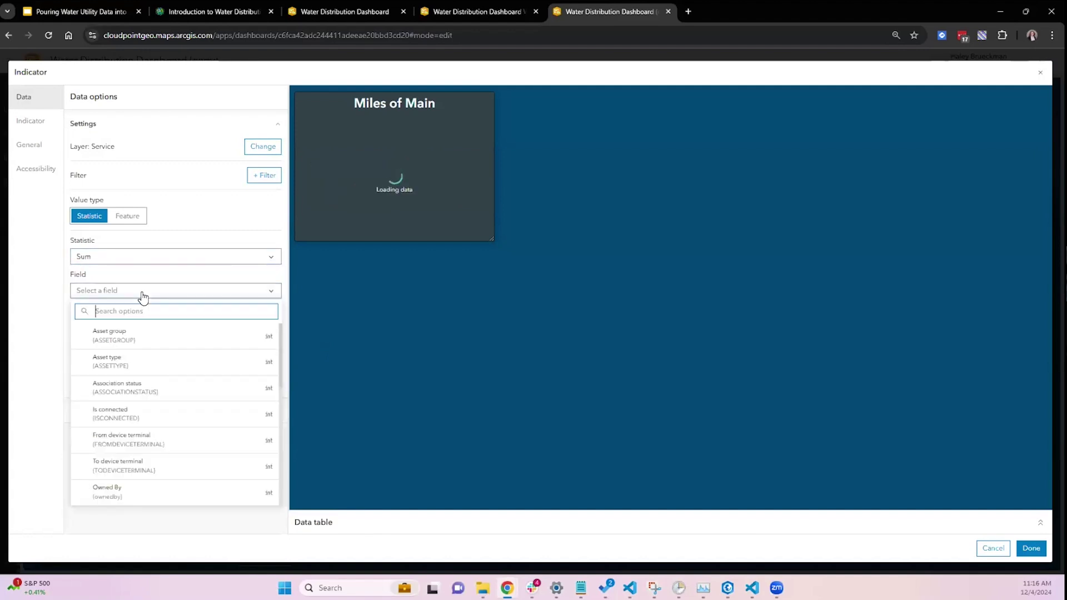
{"action": "type", "text": "sh"}
{"action": "left_click", "coordinate": [104, 327]}
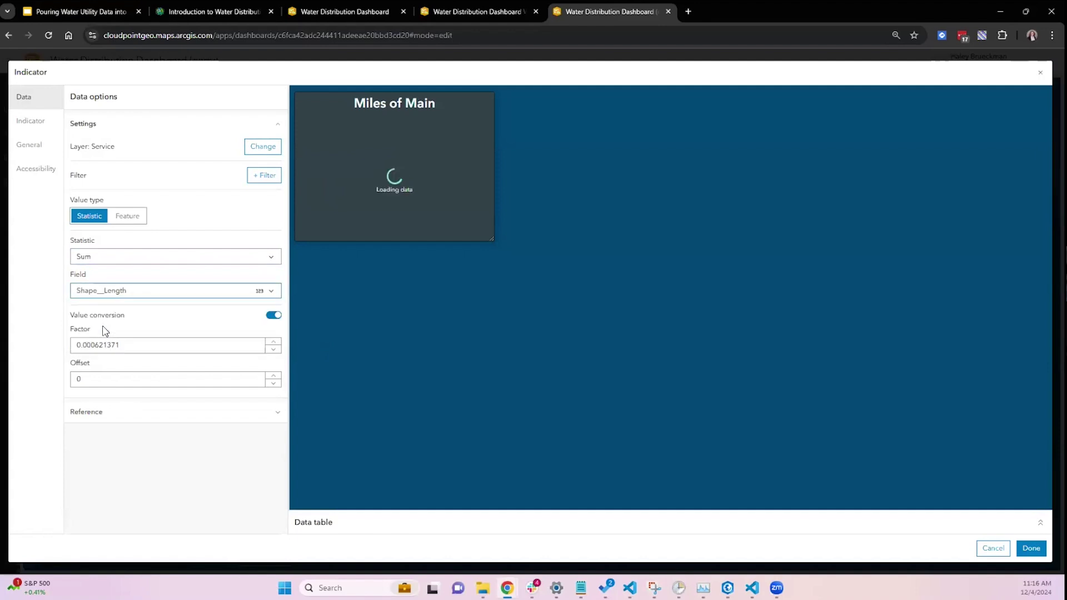
Retitle the copied indicator "Miles of Service Lines" and finish its configuration.
{"action": "left_click", "coordinate": [28, 144]}
{"action": "left_click", "coordinate": [267, 187]}
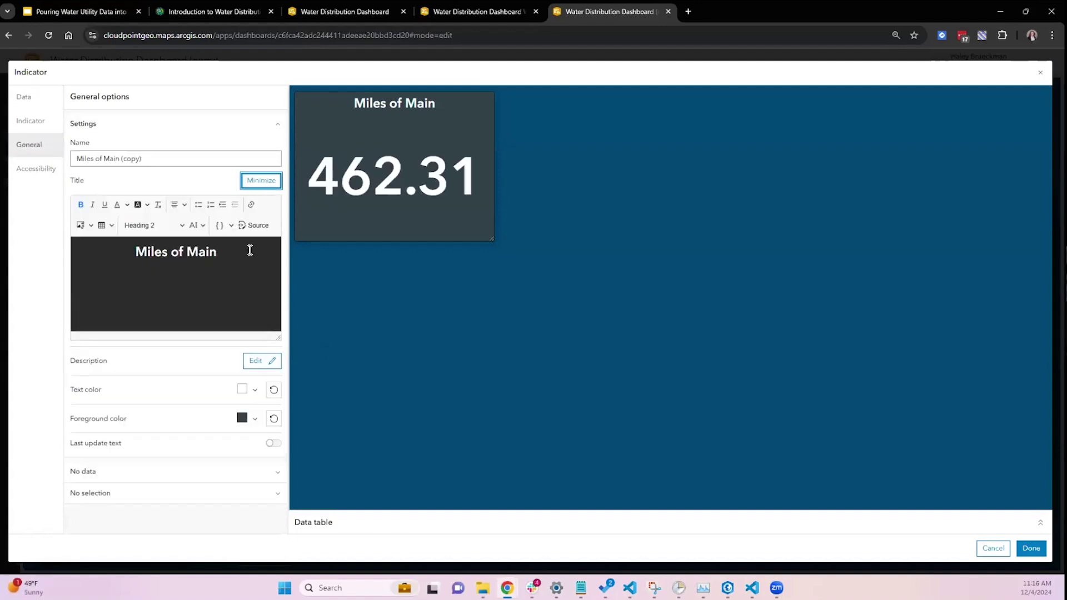
{"action": "left_click", "coordinate": [226, 254]}
{"action": "left_click_drag", "start_coordinate": [226, 254], "coordinate": [192, 251]}
{"action": "type", "text": "Service Lines"}
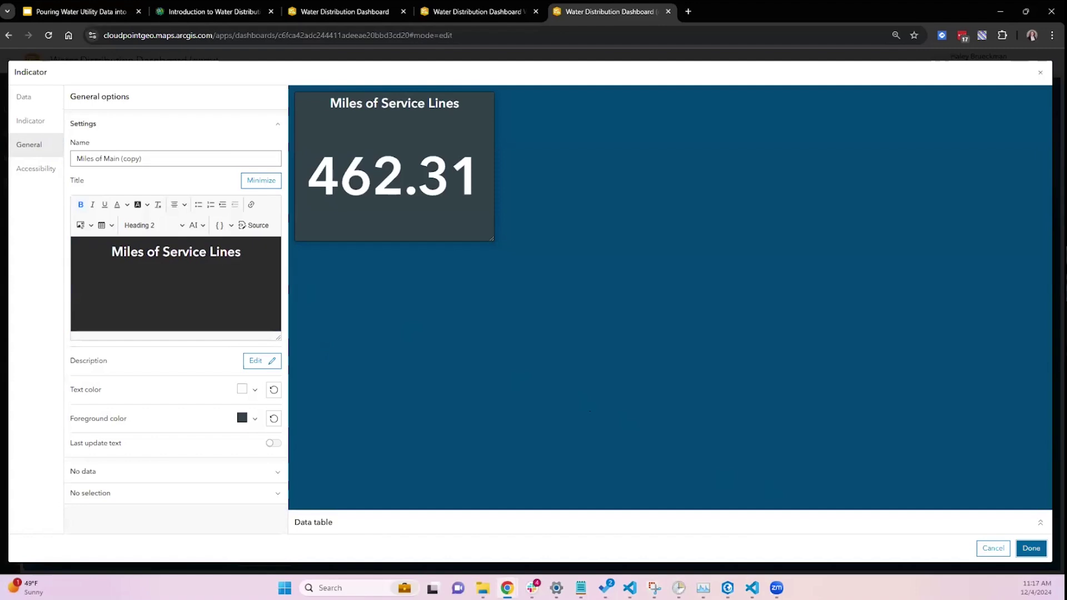
{"action": "left_click", "coordinate": [1031, 548]}
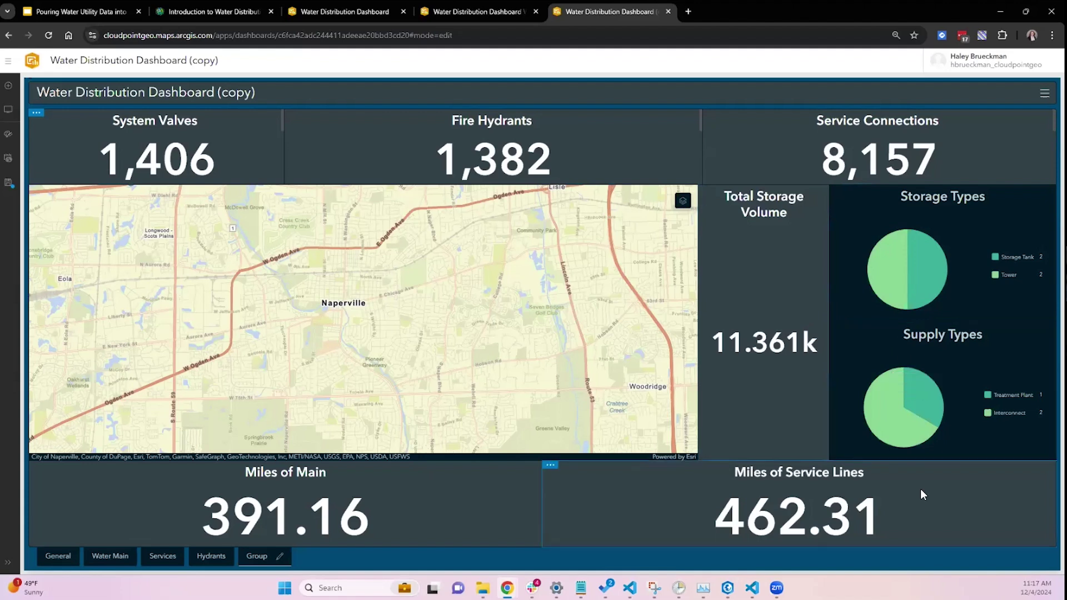
Turn on the ServiceConnection, WaterMain and Service layers in the dashboard map.
{"action": "left_click", "coordinate": [685, 206]}
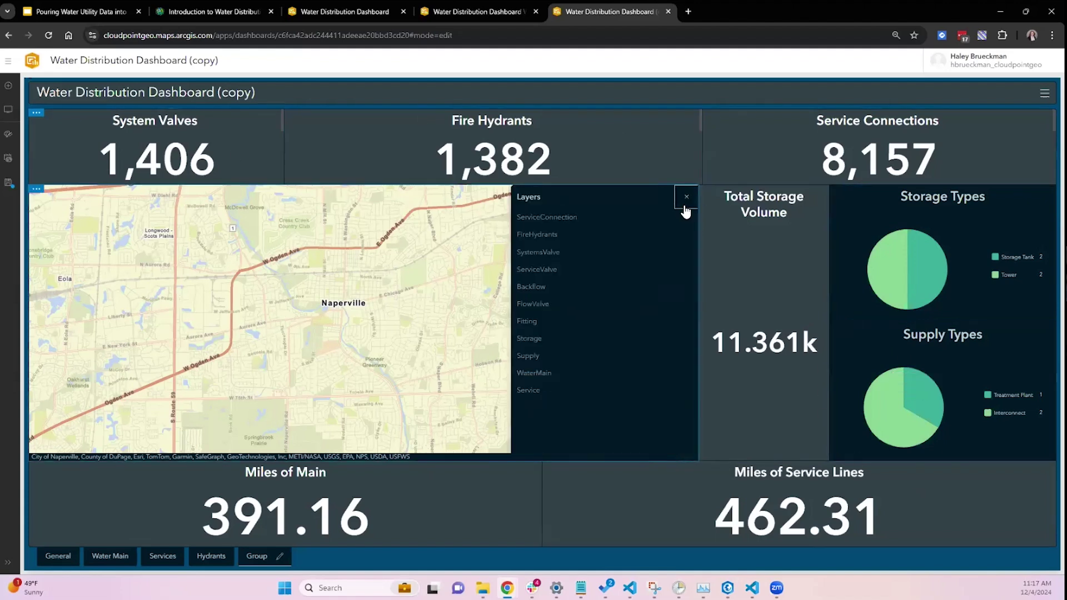
{"action": "left_click", "coordinate": [689, 217]}
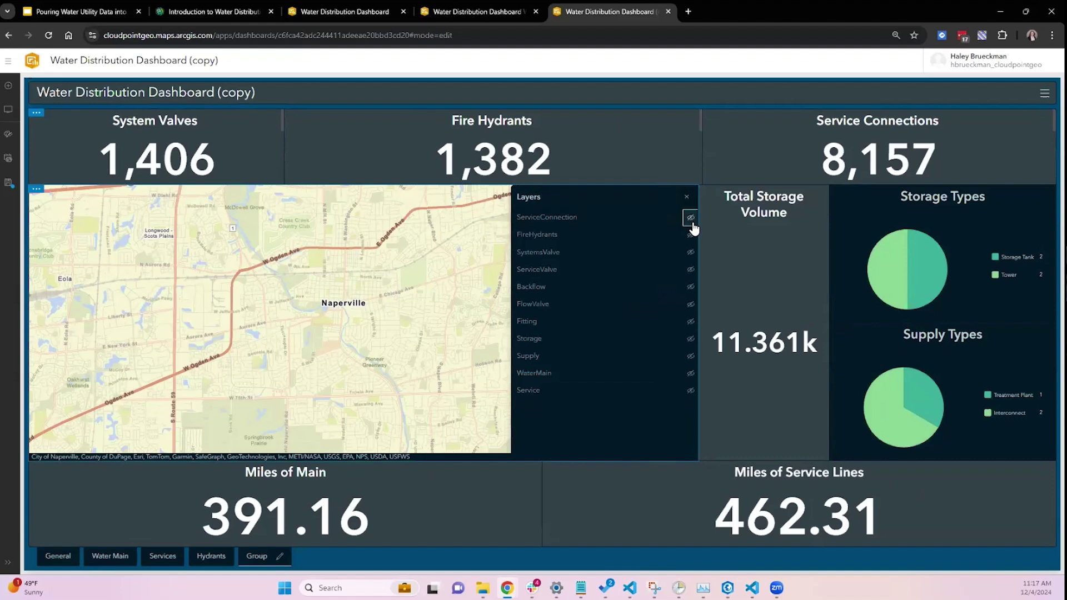
{"action": "left_click", "coordinate": [690, 374]}
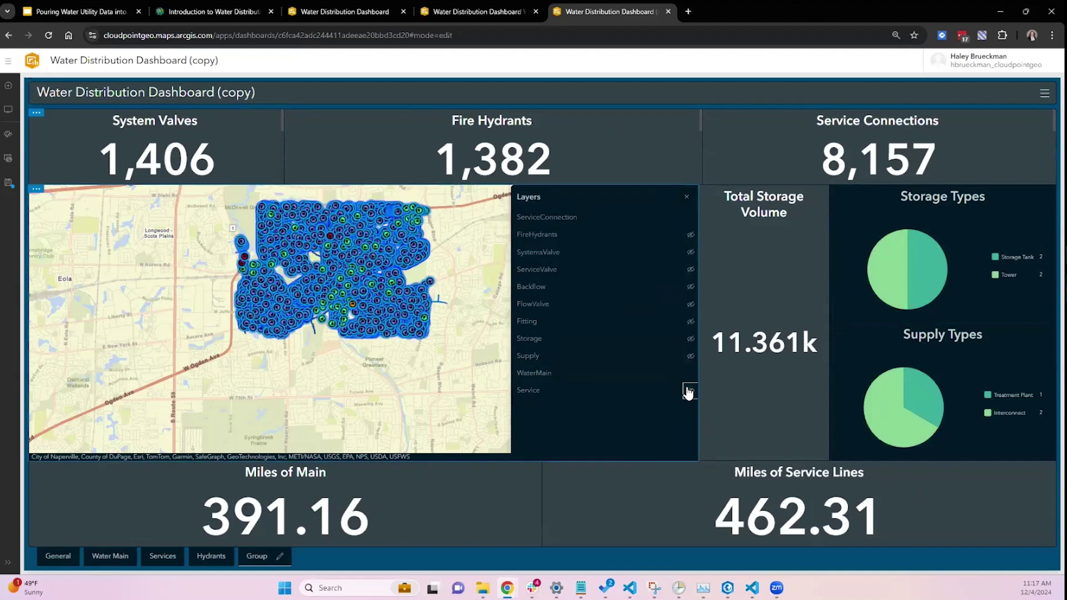
{"action": "left_click", "coordinate": [687, 196]}
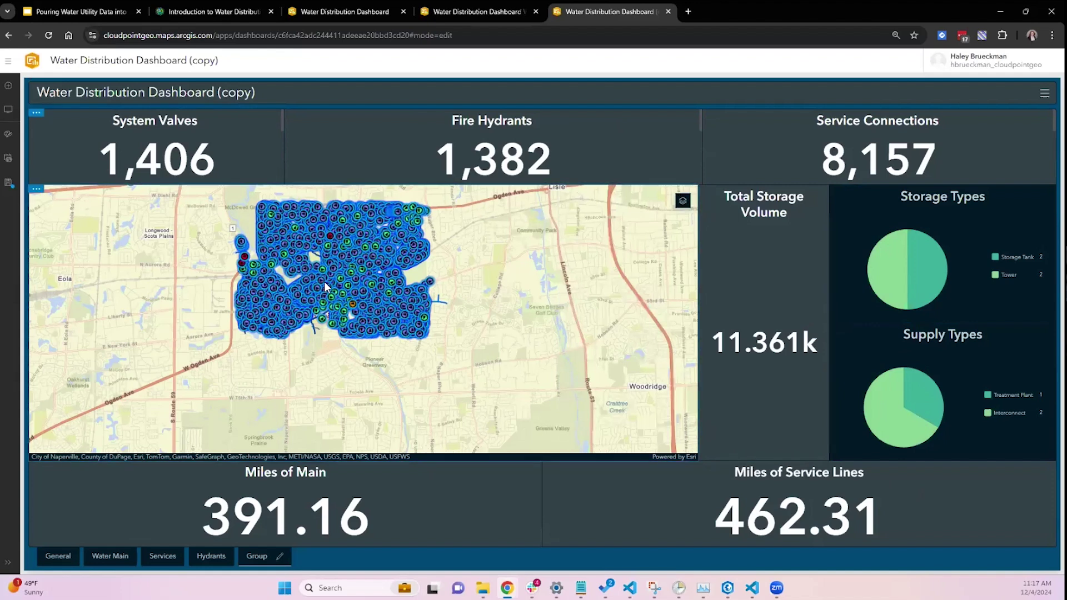
Add a map legend along the left edge of the dashboard group and narrow it to a slim column.
{"action": "left_click", "coordinate": [17, 86]}
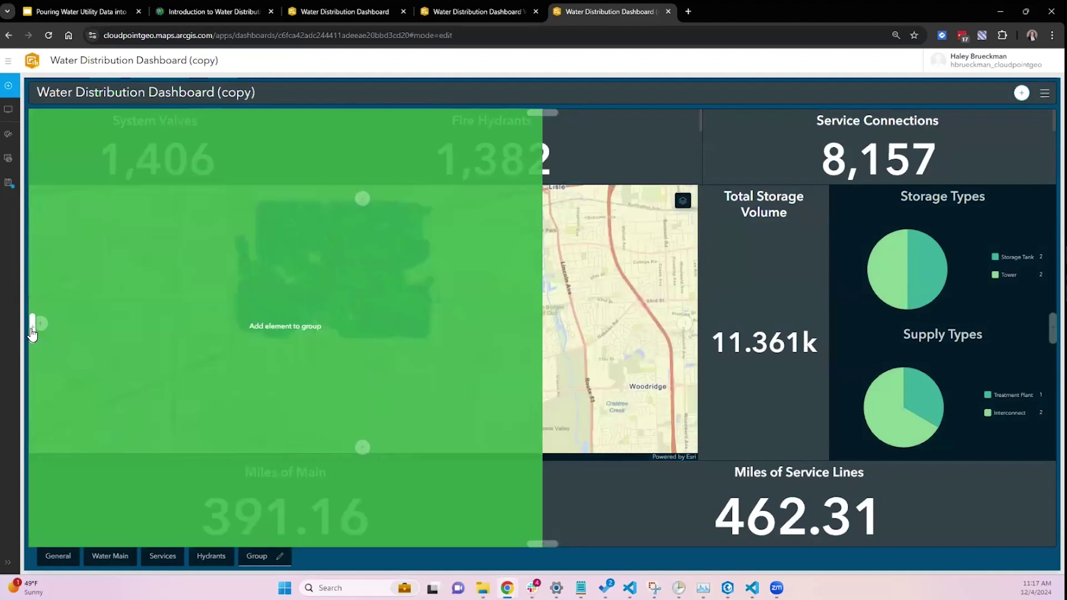
{"action": "left_click", "coordinate": [32, 329]}
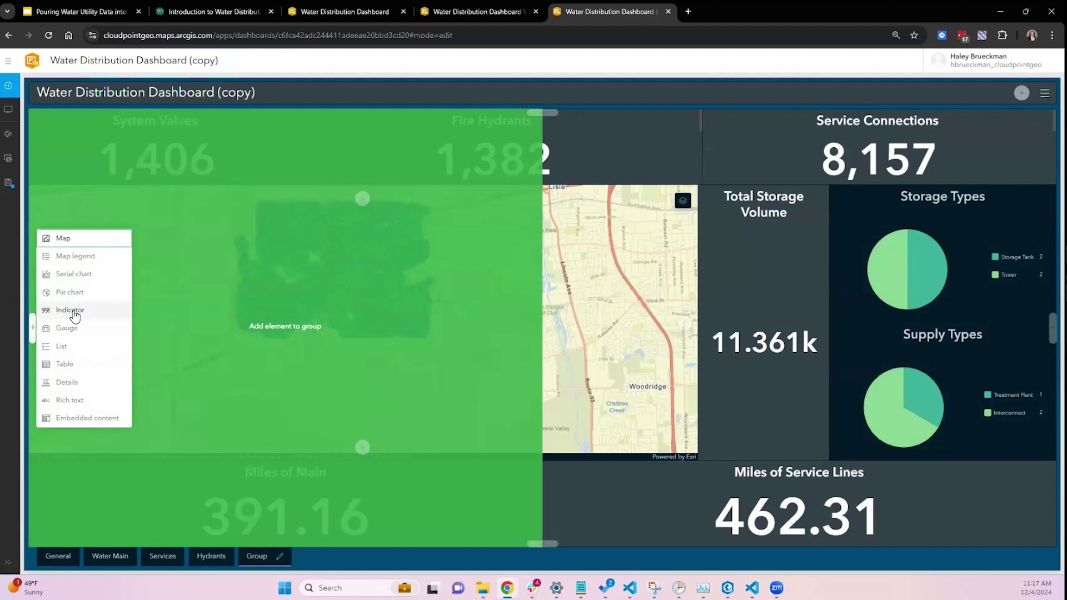
{"action": "left_click", "coordinate": [75, 239]}
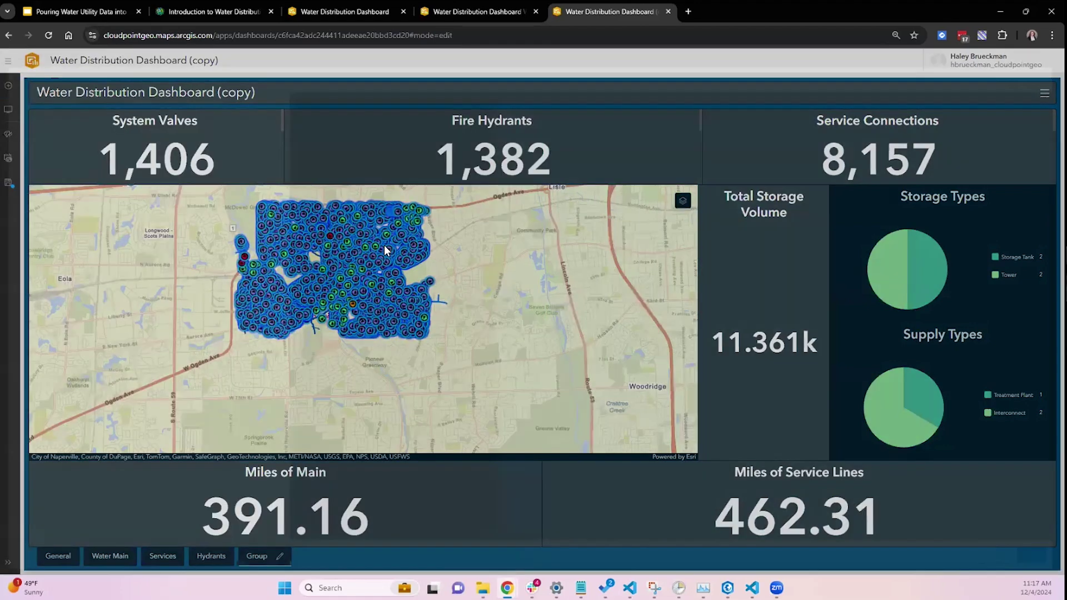
{"action": "left_click", "coordinate": [1031, 548]}
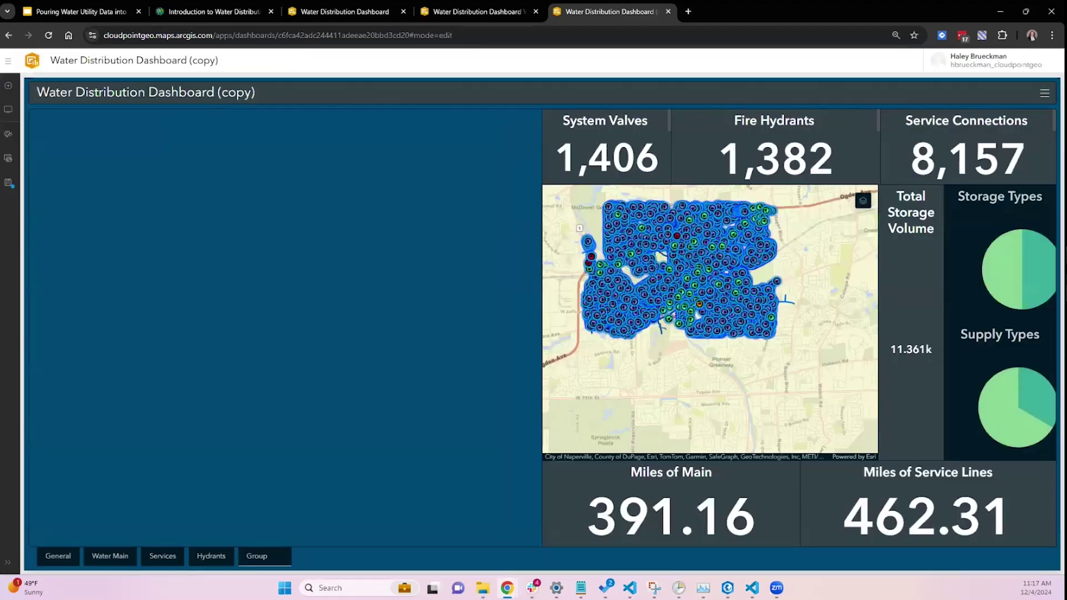
{"action": "left_click_drag", "start_coordinate": [549, 355], "coordinate": [161, 333]}
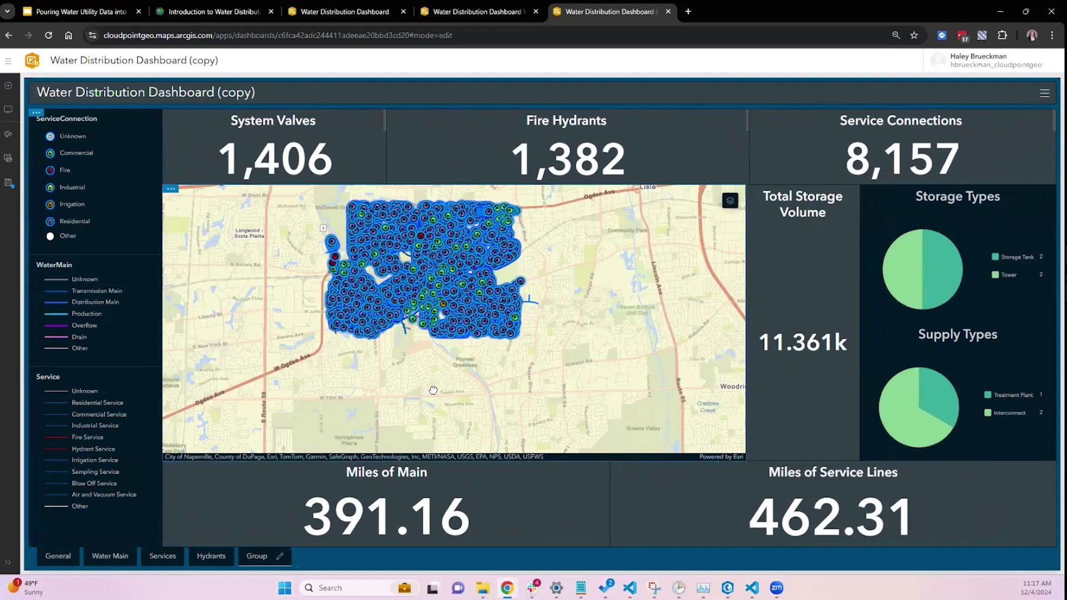
{"action": "scroll", "coordinate": [433, 390], "scroll_direction": "up", "scroll_amount": 2}
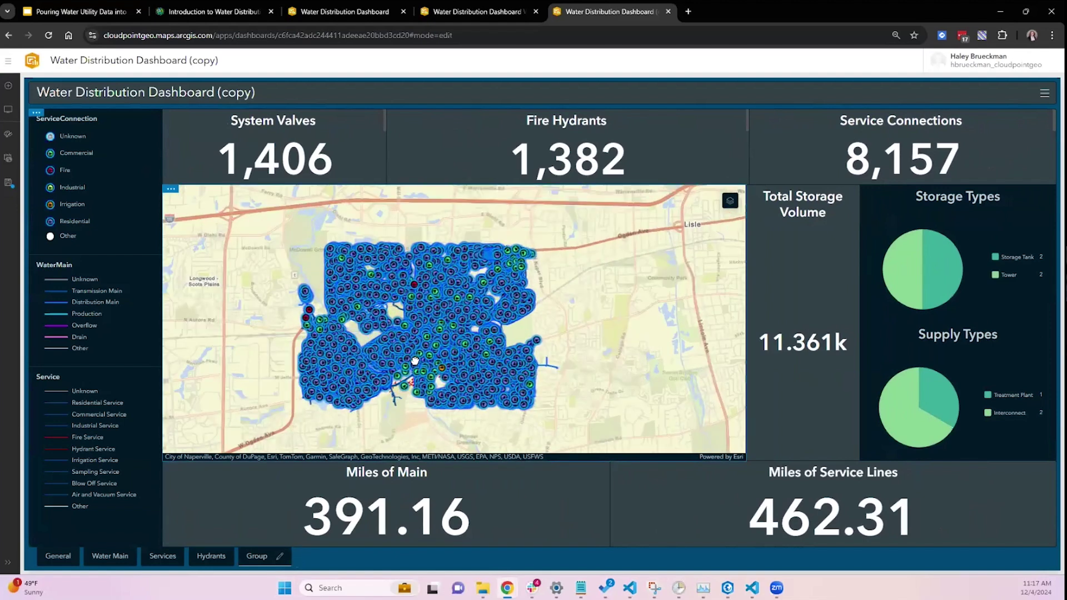
{"action": "scroll", "coordinate": [414, 359], "scroll_direction": "down", "scroll_amount": 1}
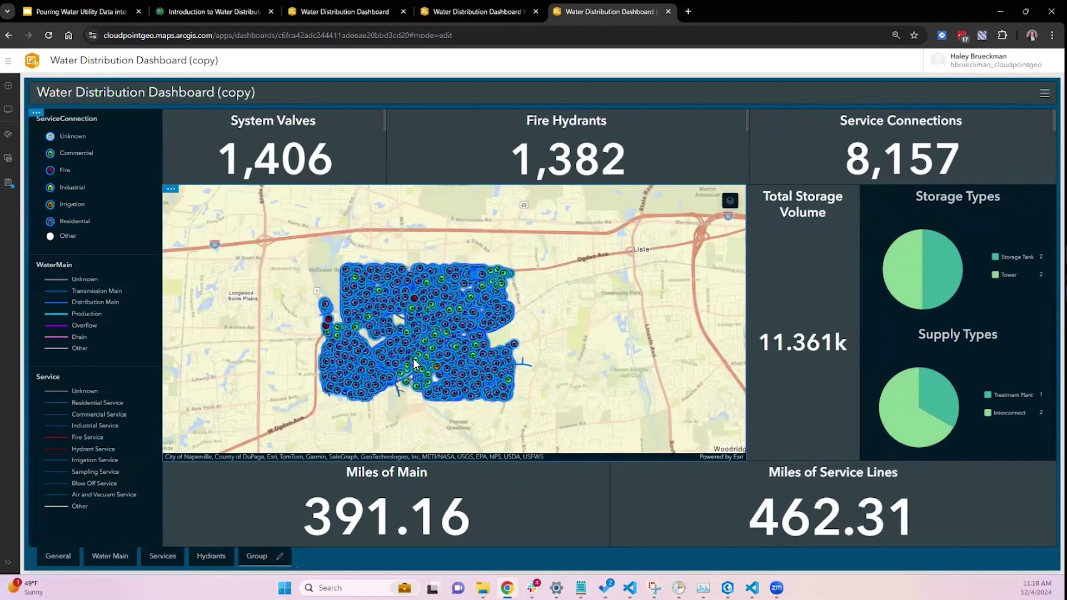
Add a sidebar with the collapsible option enabled to the dashboard, and test collapsing and expanding it.
{"action": "left_click", "coordinate": [8, 117]}
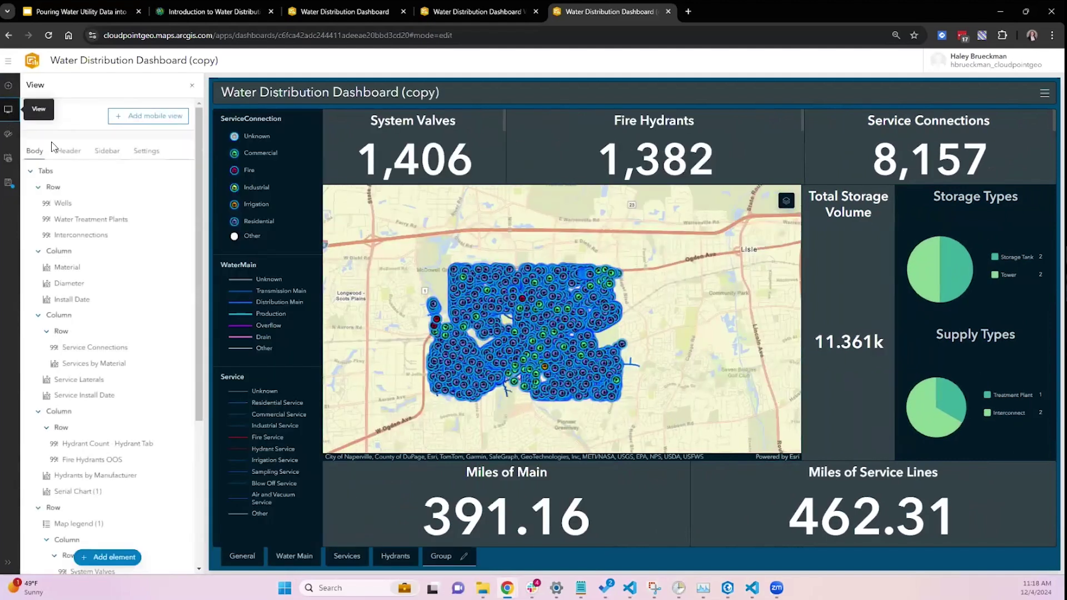
{"action": "left_click", "coordinate": [115, 157]}
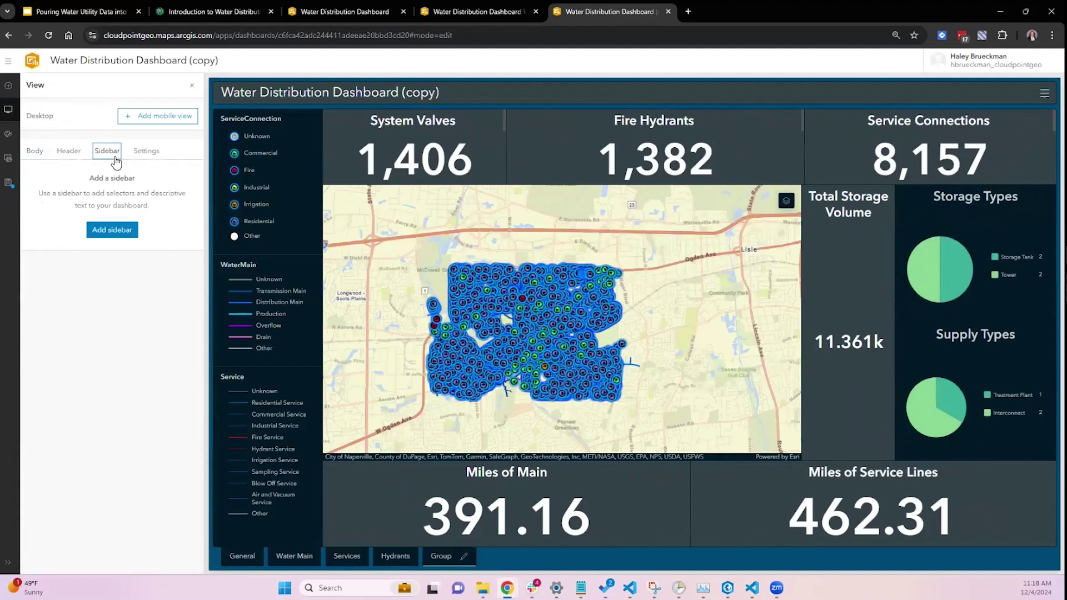
{"action": "left_click", "coordinate": [109, 228]}
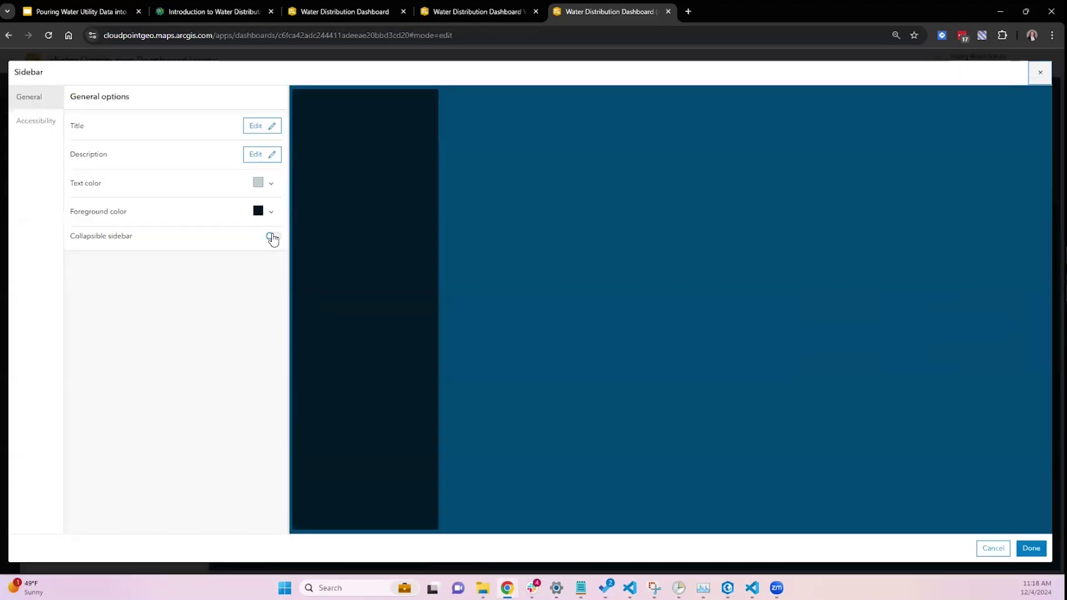
{"action": "left_click", "coordinate": [272, 237]}
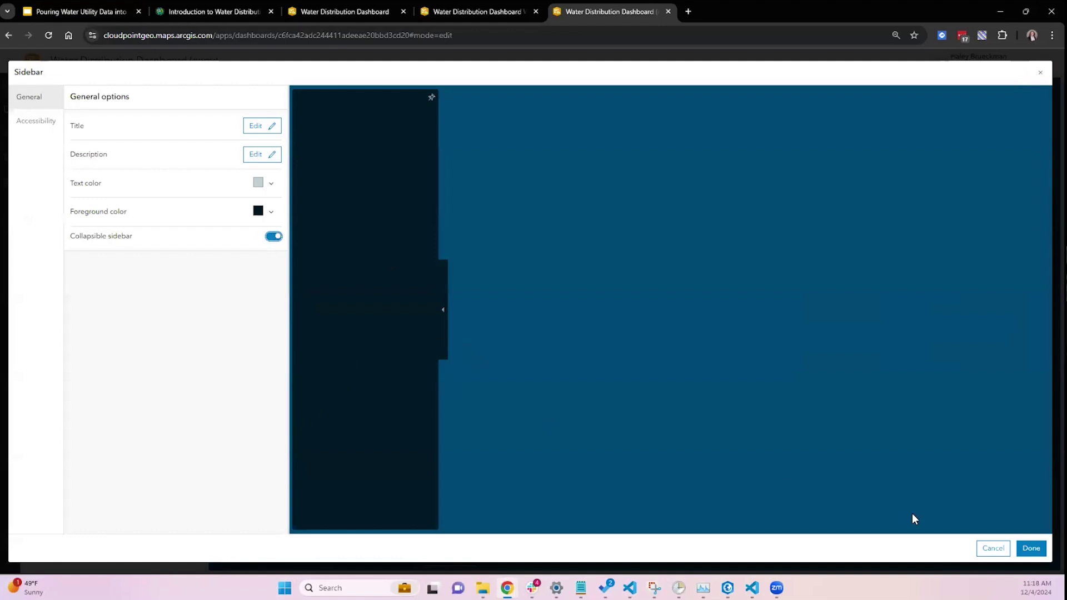
{"action": "left_click", "coordinate": [1030, 549]}
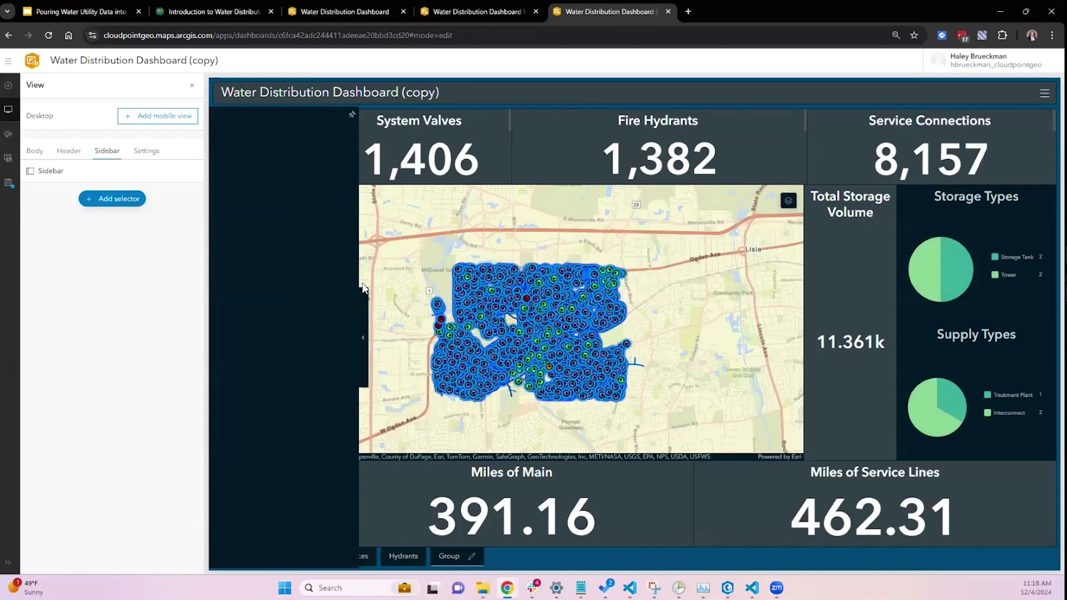
{"action": "left_click", "coordinate": [362, 333]}
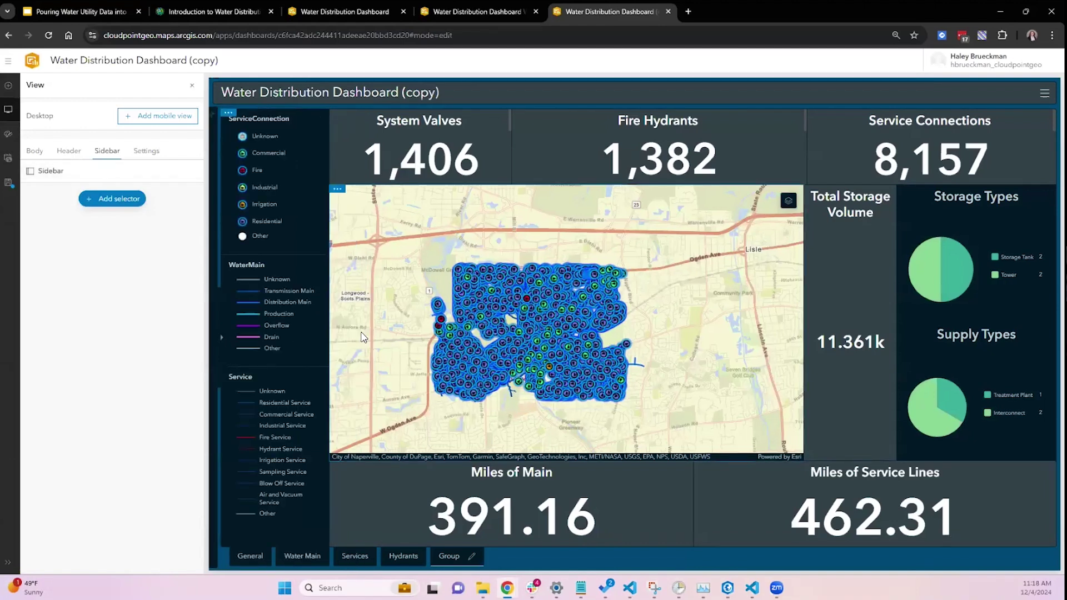
{"action": "left_click", "coordinate": [214, 346]}
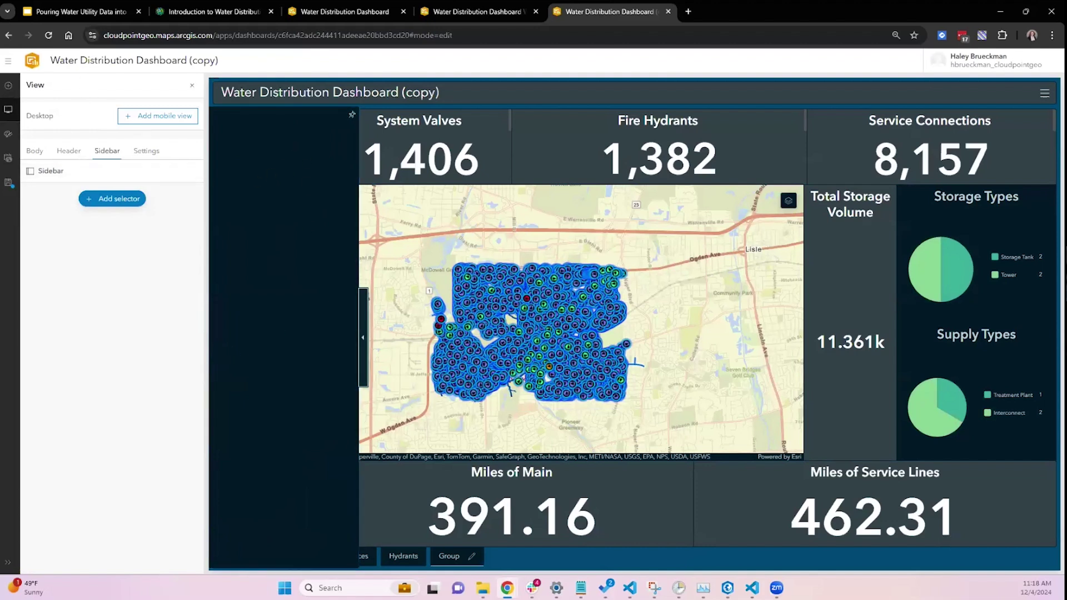
Add a category selector to the sidebar using grouped values from the ServiceConnection layer, with Asset type as the category field.
{"action": "left_click", "coordinate": [11, 89]}
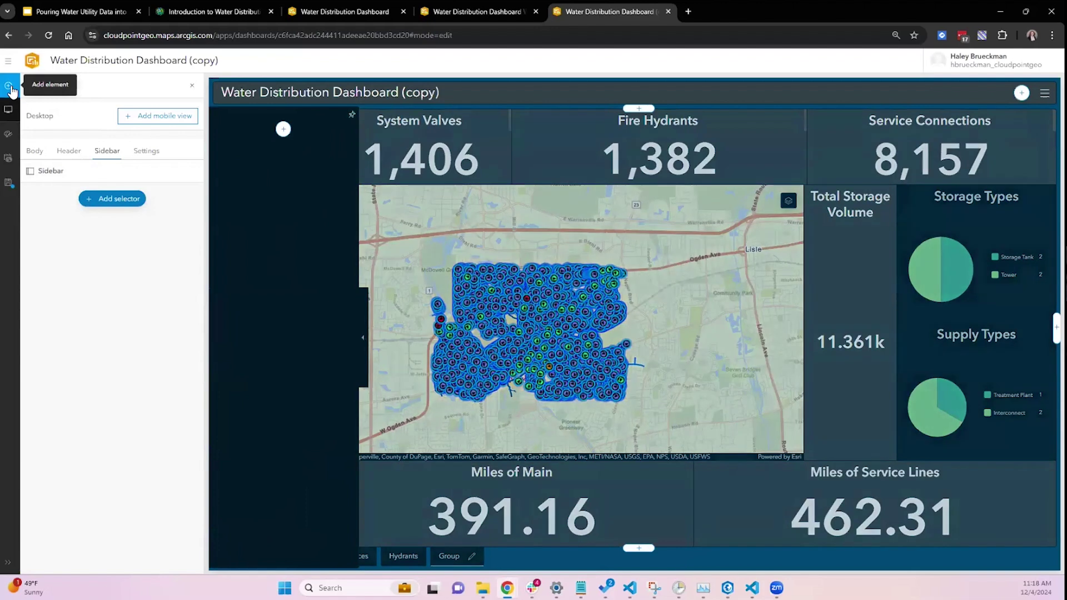
{"action": "left_click", "coordinate": [284, 130]}
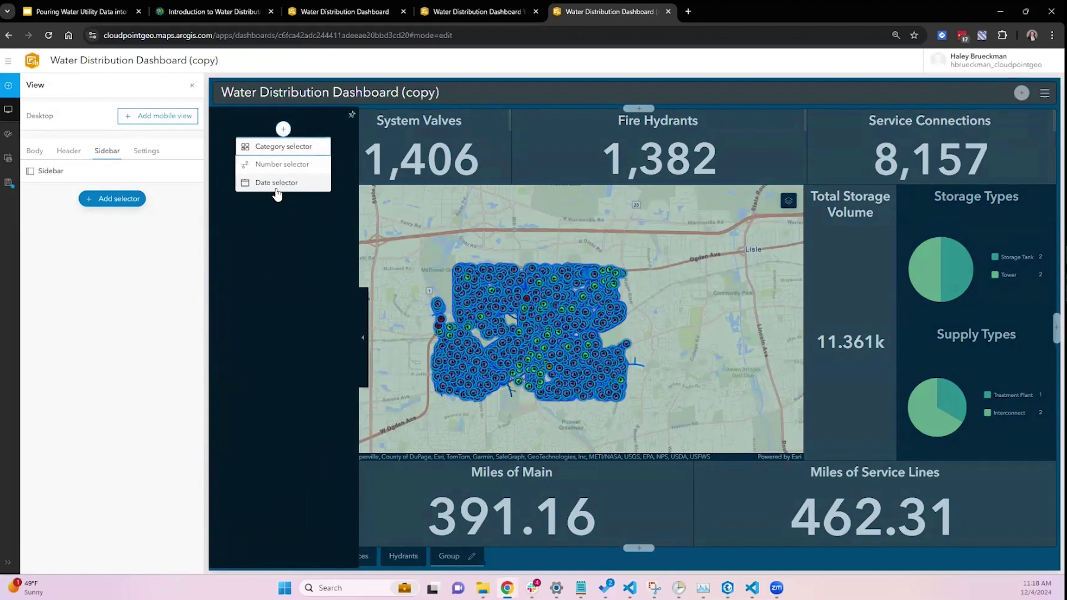
{"action": "left_click", "coordinate": [284, 147]}
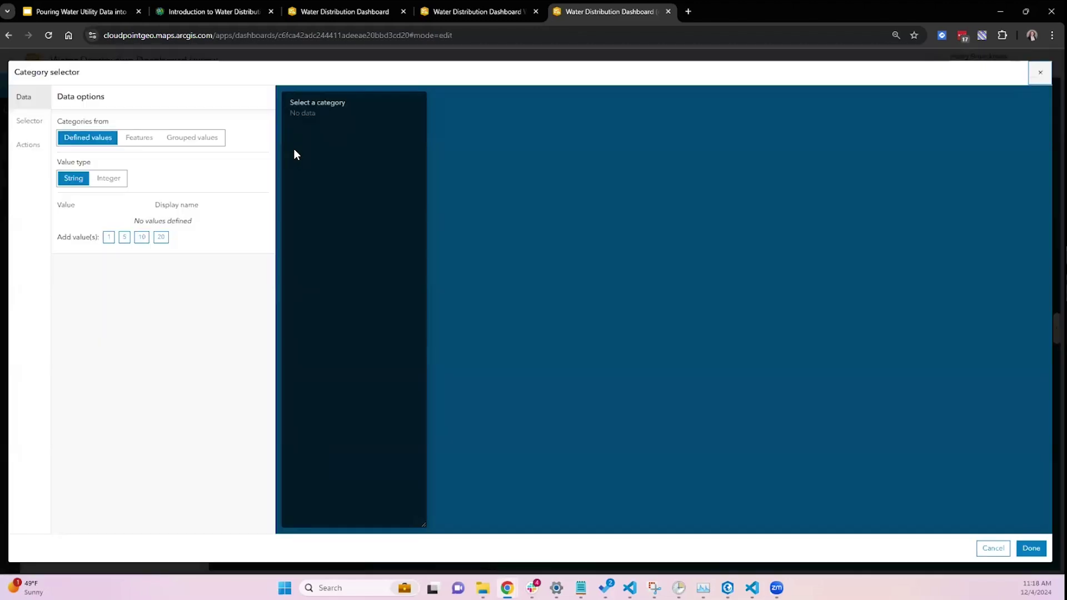
{"action": "left_click", "coordinate": [205, 145]}
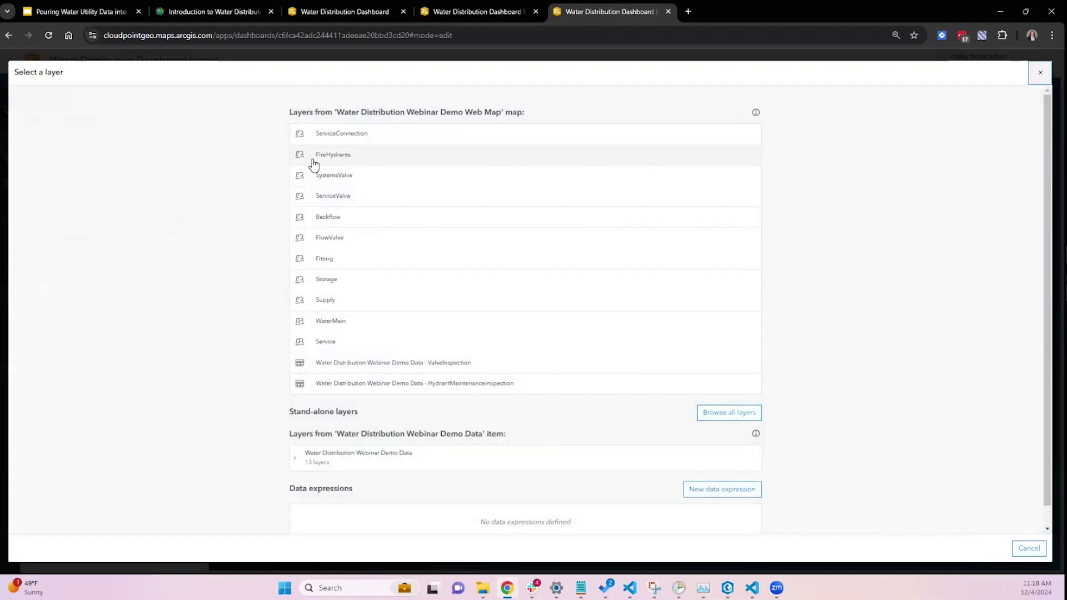
{"action": "left_click", "coordinate": [325, 137]}
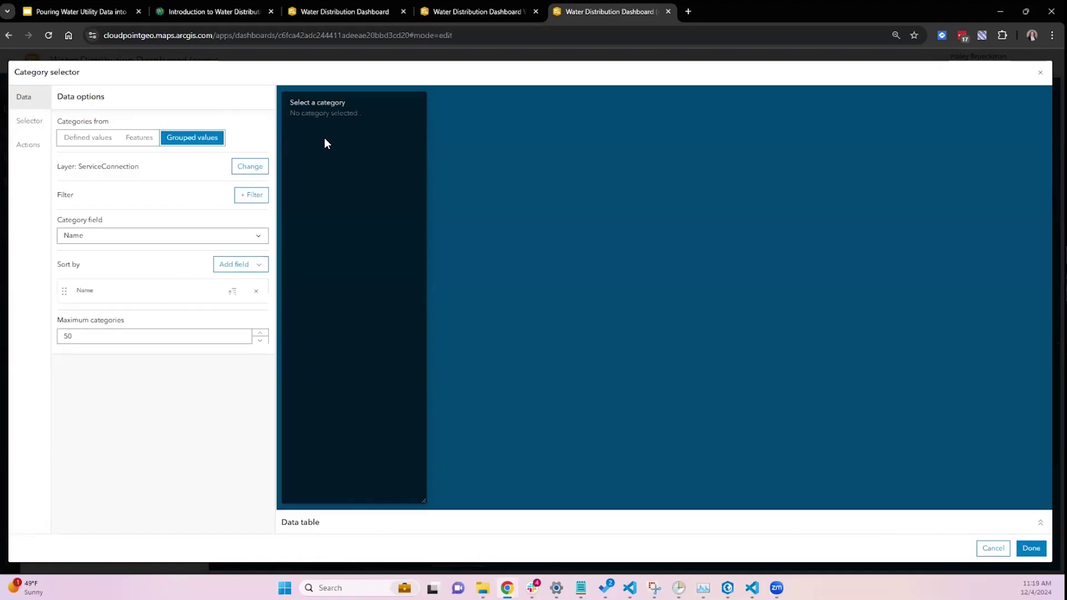
{"action": "left_click", "coordinate": [217, 235]}
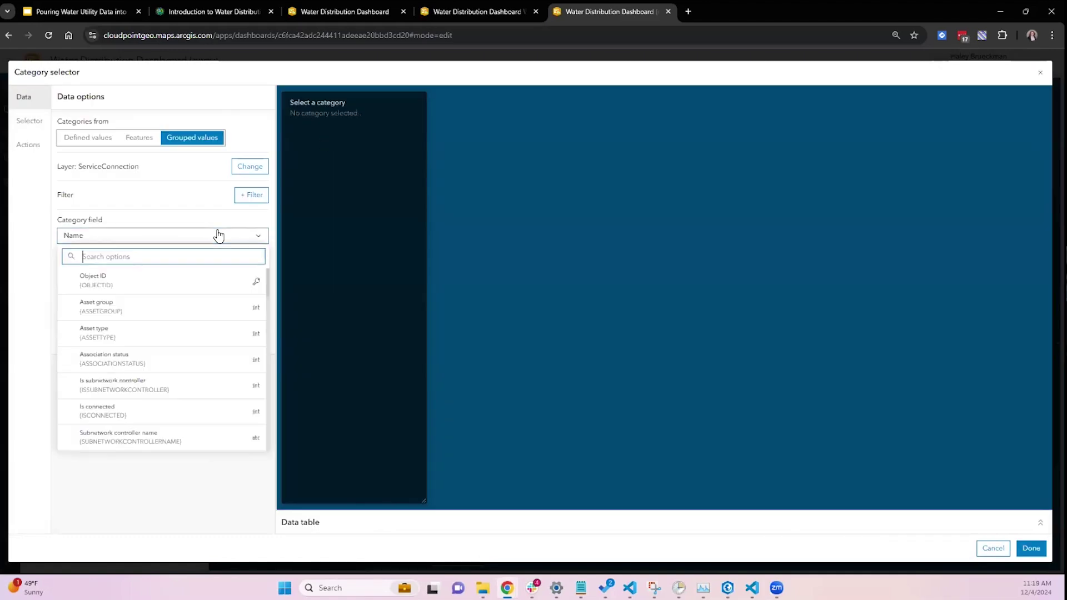
{"action": "left_click", "coordinate": [148, 336]}
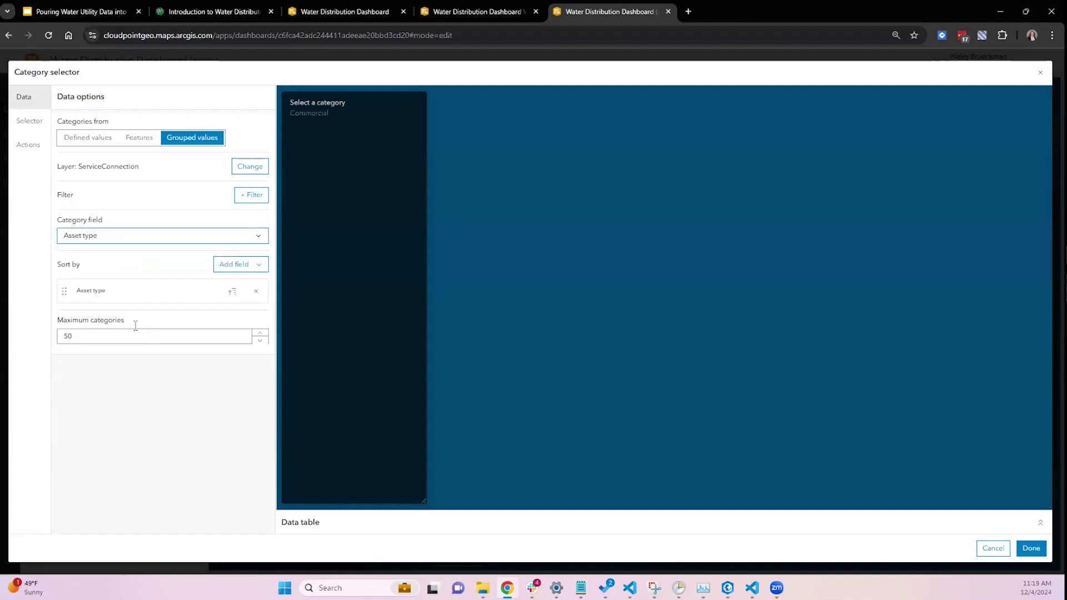
Label the category selector "Service Connections" and enable its none option with the label "All".
{"action": "left_click", "coordinate": [39, 131]}
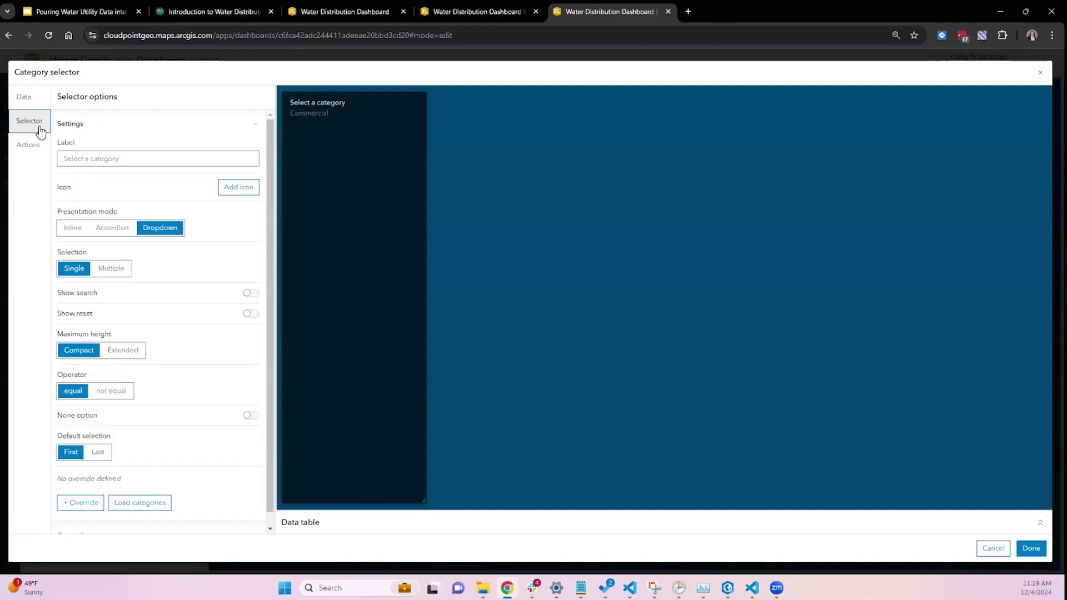
{"action": "left_click", "coordinate": [103, 161]}
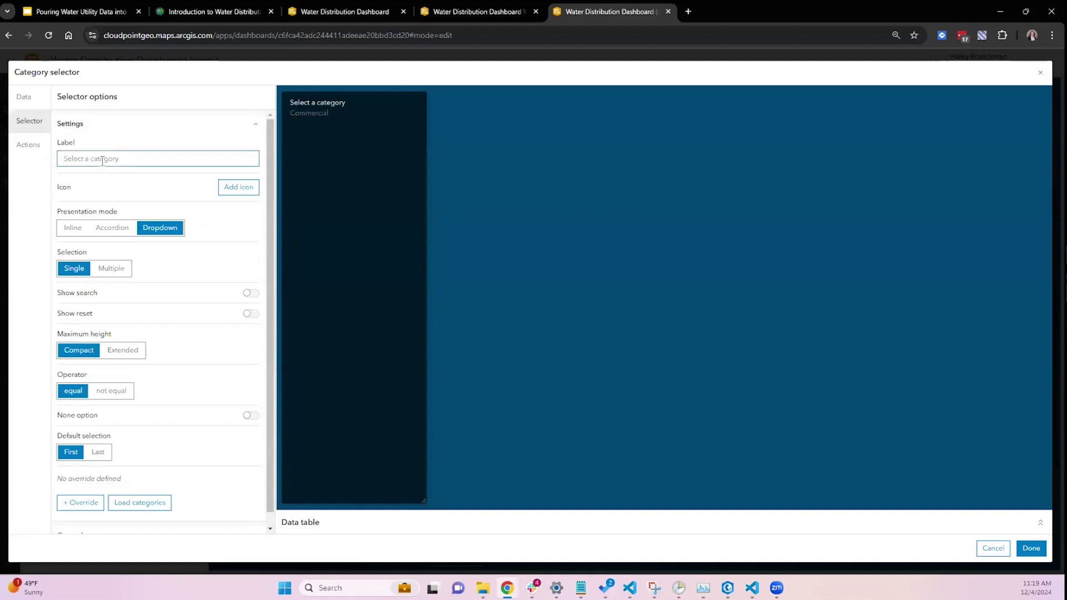
{"action": "type", "text": "Service Connections"}
{"action": "scroll", "coordinate": [193, 374], "scroll_direction": "down", "scroll_amount": 1}
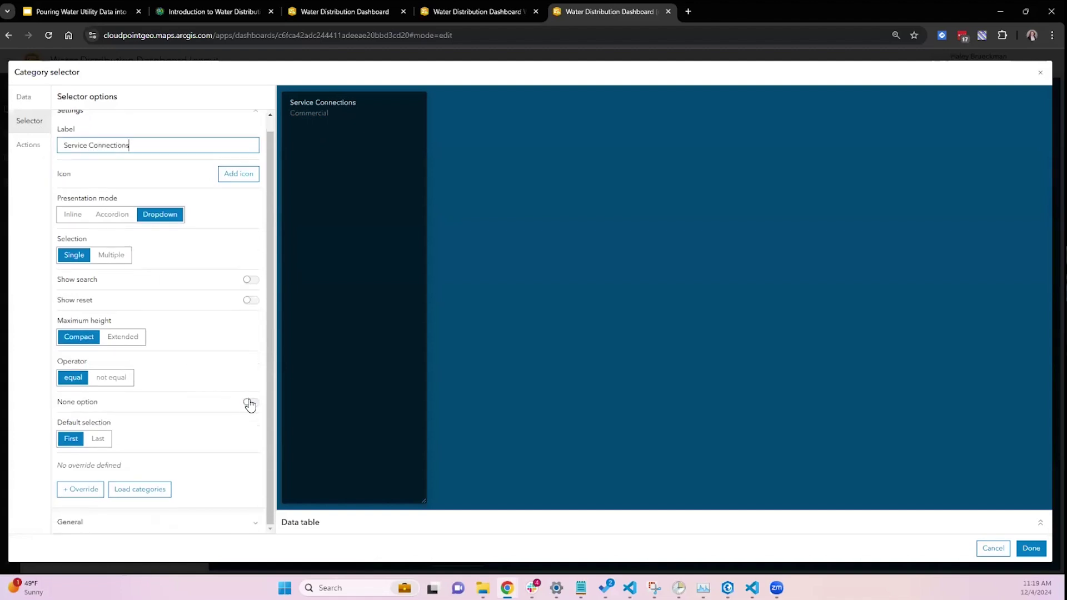
{"action": "left_click", "coordinate": [249, 402]}
{"action": "scroll", "coordinate": [125, 459], "scroll_direction": "down", "scroll_amount": 2}
{"action": "left_click", "coordinate": [104, 402]}
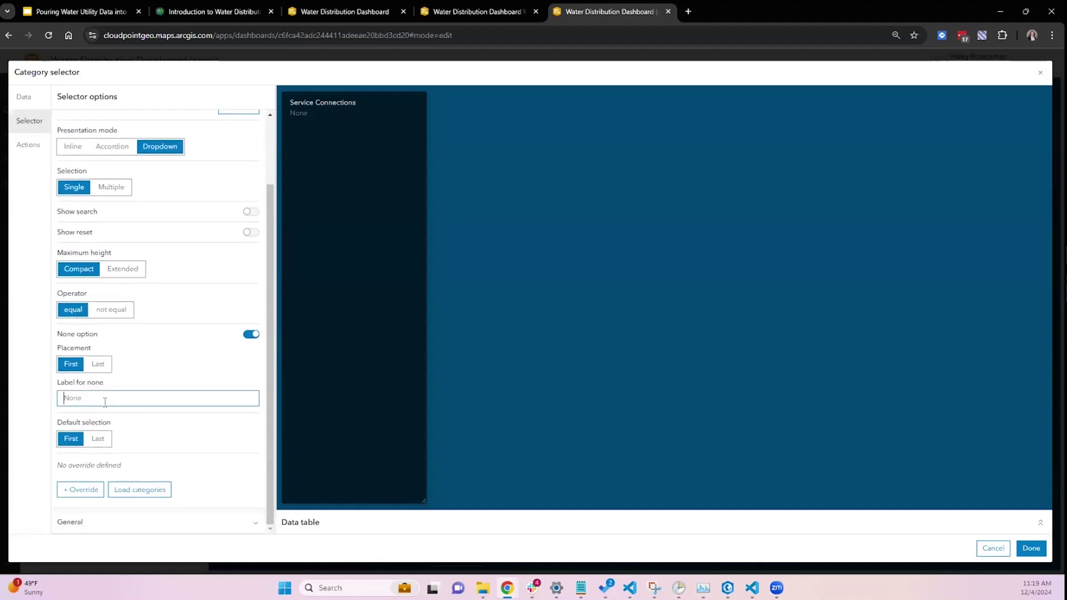
{"action": "type", "text": "A"}
Load the asset type categories into the selector's label overrides and review the selector settings.
{"action": "left_click", "coordinate": [160, 489]}
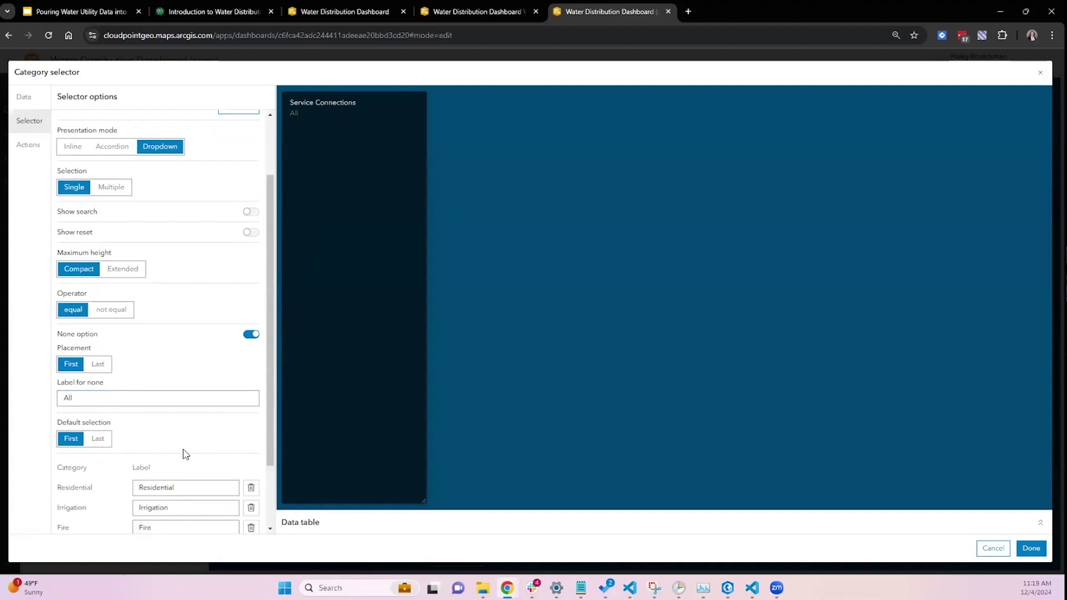
{"action": "scroll", "coordinate": [186, 454], "scroll_direction": "down", "scroll_amount": 2}
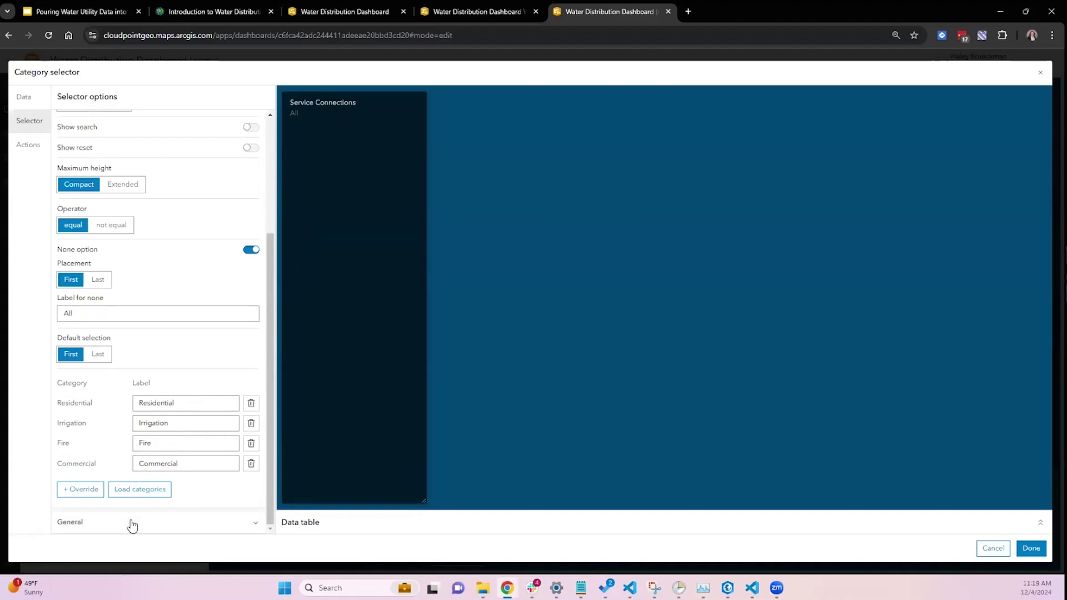
{"action": "scroll", "coordinate": [102, 136], "scroll_direction": "up", "scroll_amount": 3}
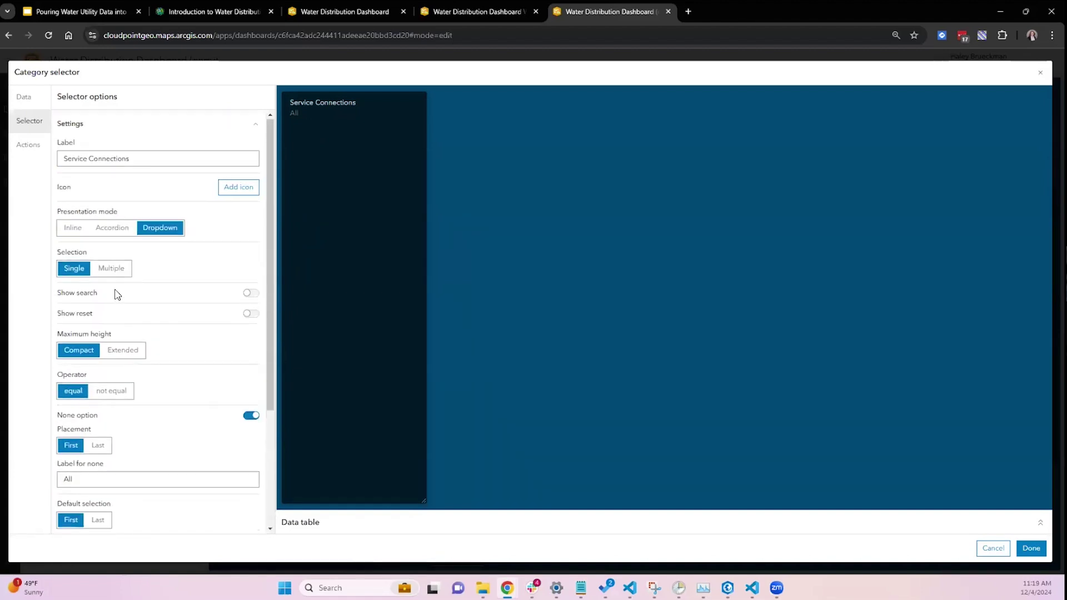
Make the selector's filter action target the ServiceConnection layer of the Water Distribution Webinar Demo Web Map.
{"action": "left_click", "coordinate": [28, 144]}
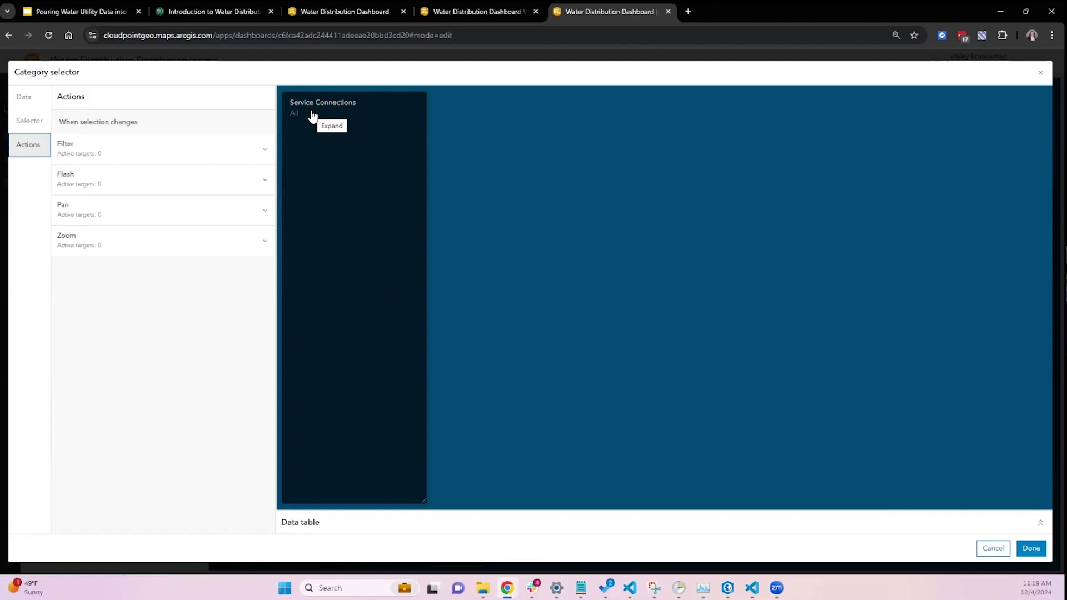
{"action": "left_click", "coordinate": [224, 161]}
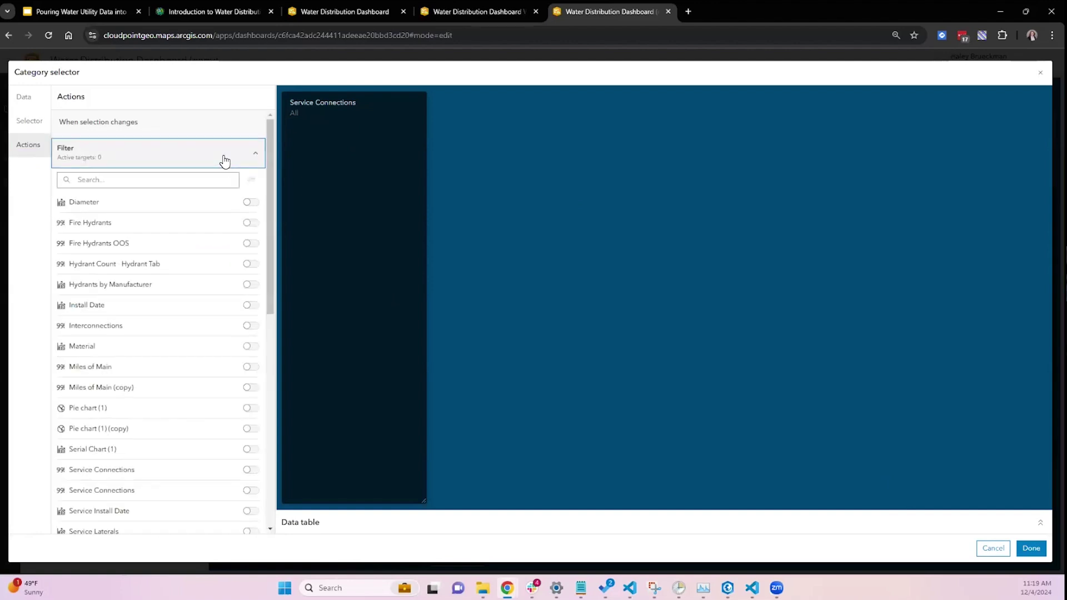
{"action": "scroll", "coordinate": [221, 476], "scroll_direction": "down", "scroll_amount": 7}
{"action": "scroll", "coordinate": [223, 476], "scroll_direction": "down", "scroll_amount": 2}
{"action": "left_click", "coordinate": [251, 177]}
{"action": "scroll", "coordinate": [225, 269], "scroll_direction": "up", "scroll_amount": 5}
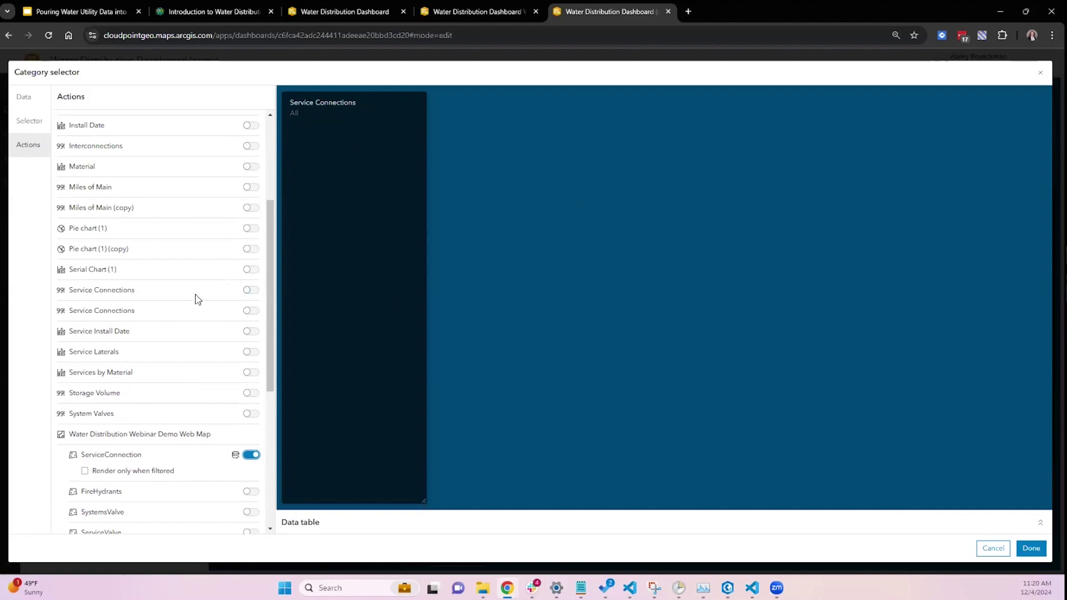
Add the first Service Connections indicator as a filter target, with Asset type as its target field.
{"action": "left_click", "coordinate": [246, 292]}
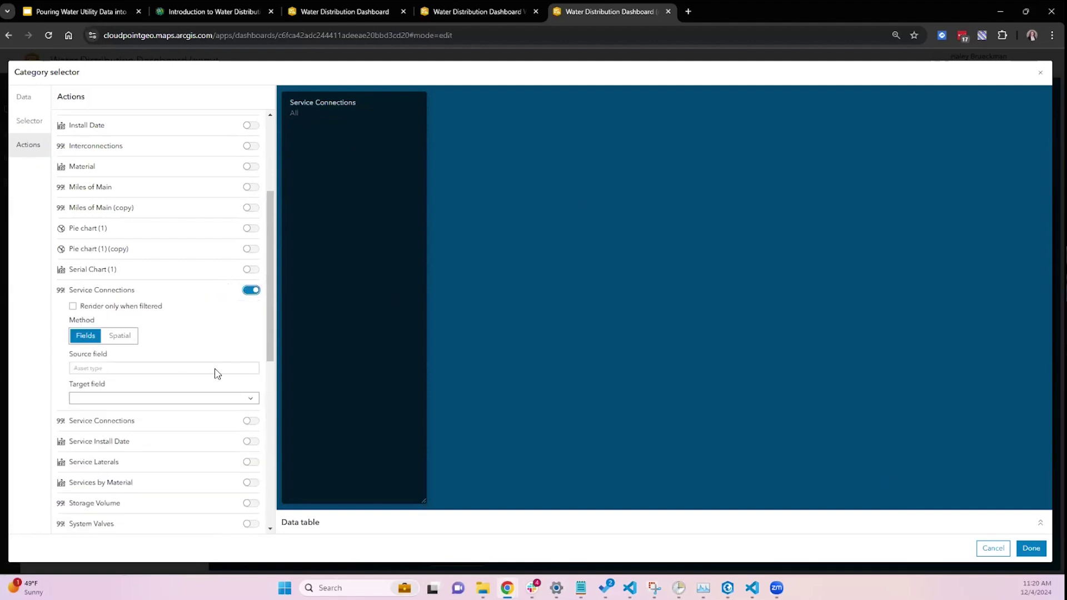
{"action": "scroll", "coordinate": [214, 372], "scroll_direction": "down", "scroll_amount": 3}
{"action": "left_click", "coordinate": [216, 212]}
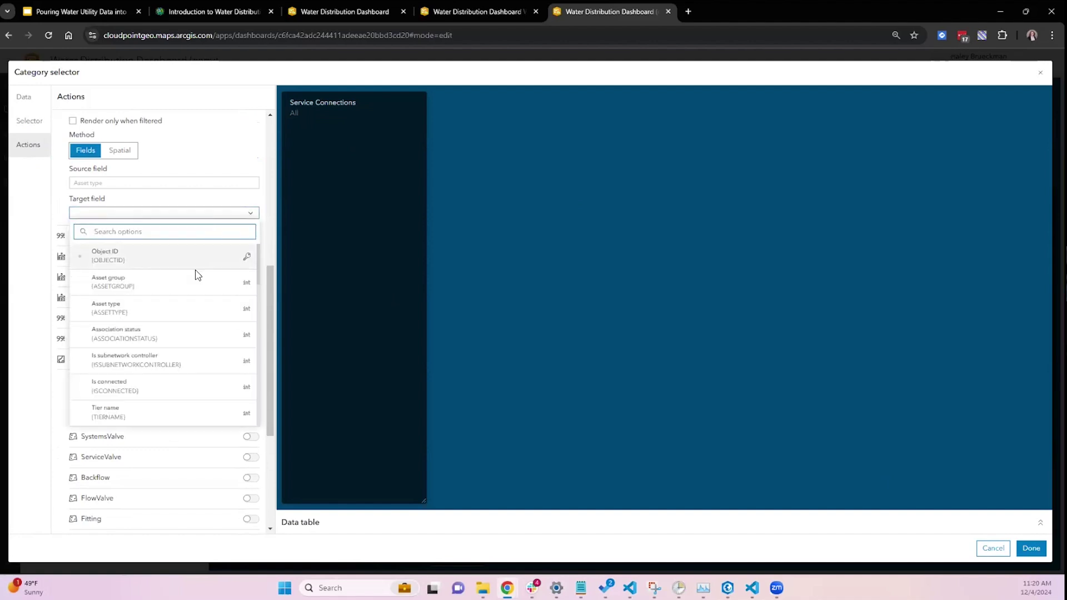
{"action": "left_click", "coordinate": [177, 306]}
{"action": "scroll", "coordinate": [181, 308], "scroll_direction": "up", "scroll_amount": 3}
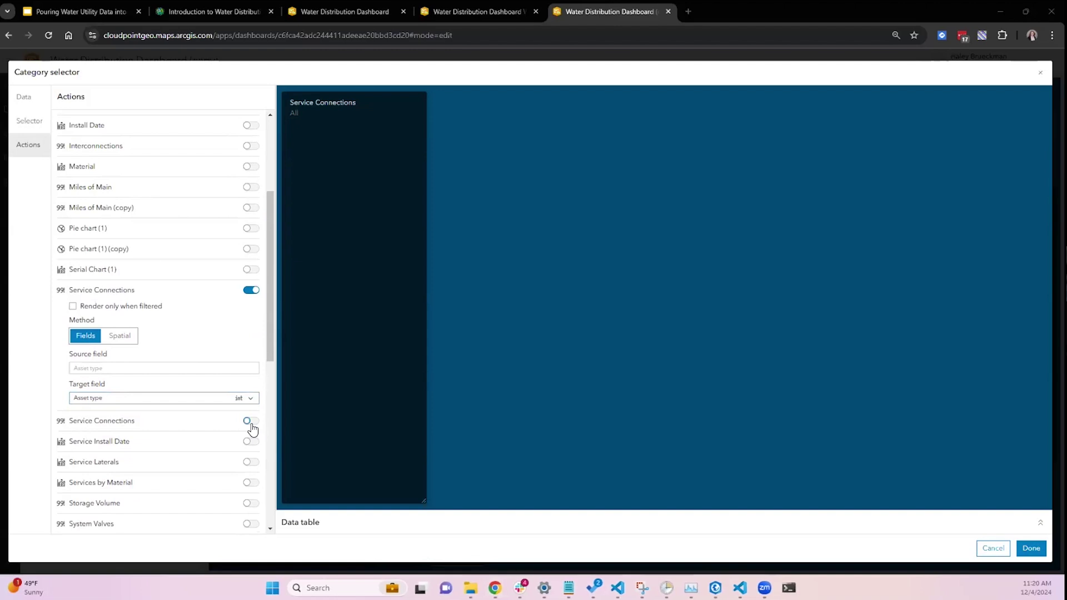
Add the second Service Connections indicator as a filter target on Asset type, and finish the category selector.
{"action": "left_click", "coordinate": [251, 423]}
{"action": "scroll", "coordinate": [241, 440], "scroll_direction": "down", "scroll_amount": 3}
{"action": "left_click", "coordinate": [202, 345]}
{"action": "left_click", "coordinate": [178, 439]}
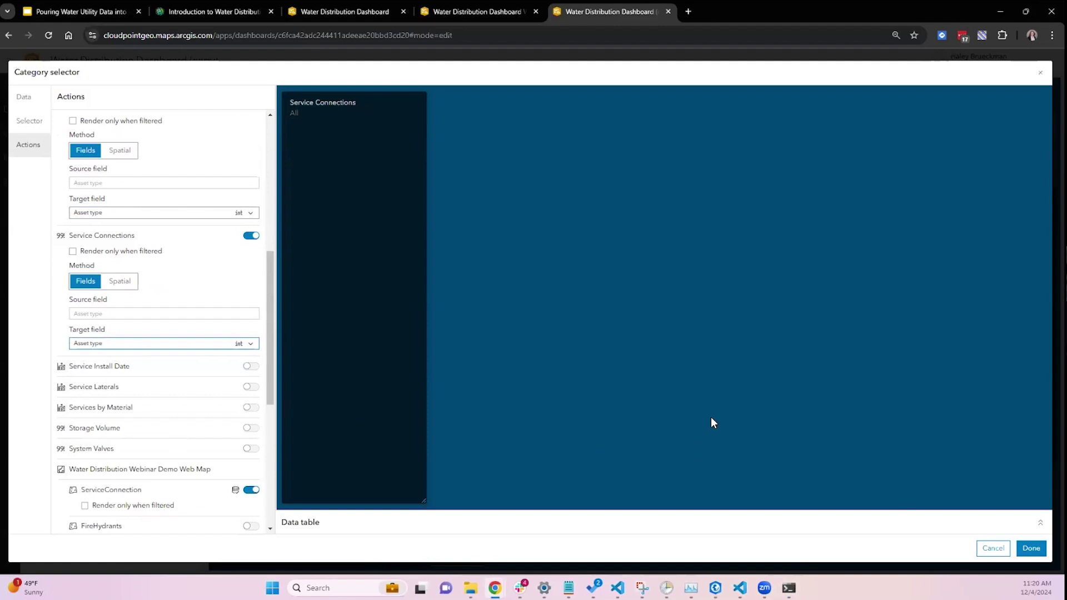
{"action": "left_click", "coordinate": [1031, 548]}
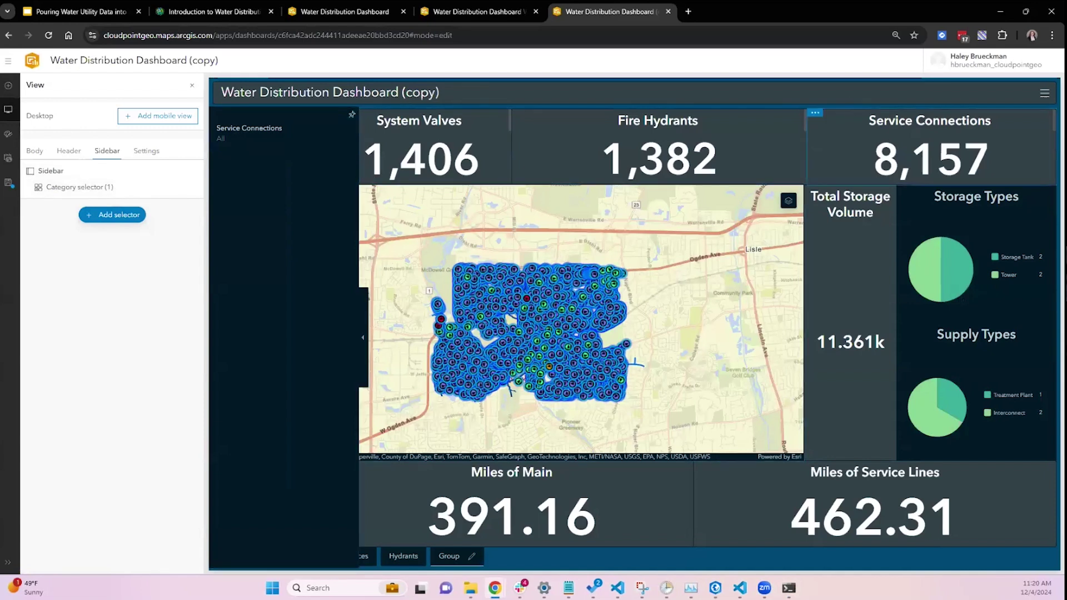
Test the sidebar selector by filtering service connections to Commercial, and collapse the sidebar to view the map.
{"action": "left_click", "coordinate": [256, 137]}
{"action": "left_click", "coordinate": [258, 185]}
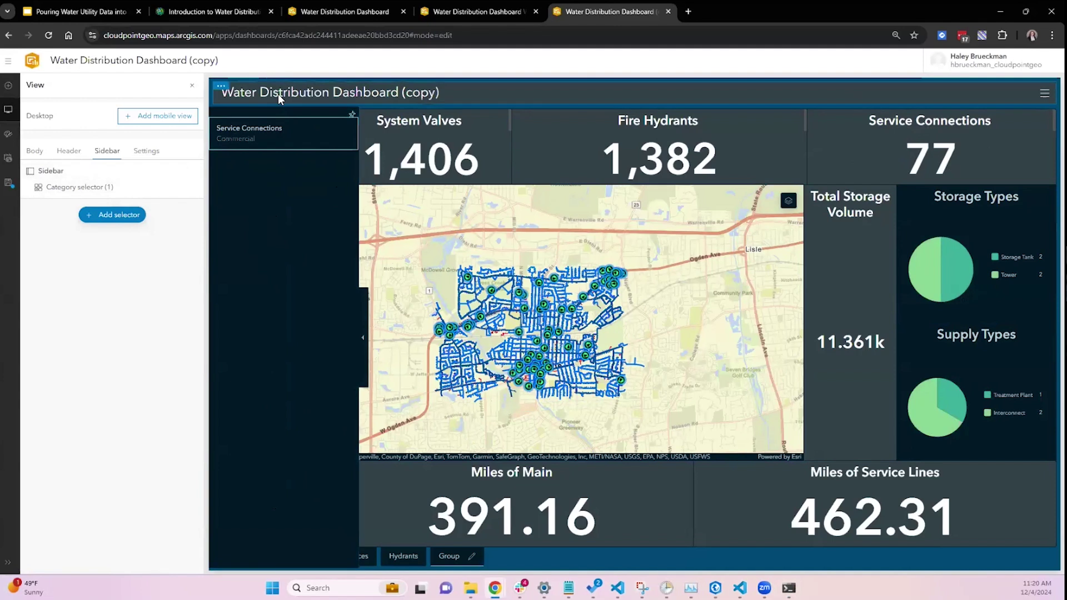
{"action": "left_click", "coordinate": [366, 362]}
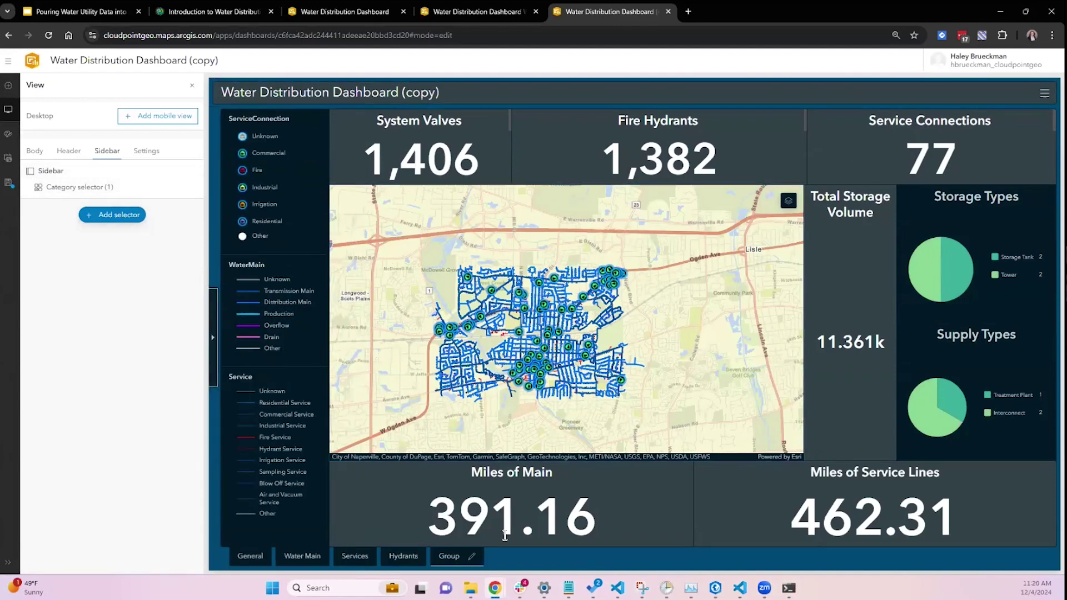
Check the filter's effect on the Services, General and Group pages, and briefly reopen the sidebar to review the selector.
{"action": "left_click", "coordinate": [350, 556]}
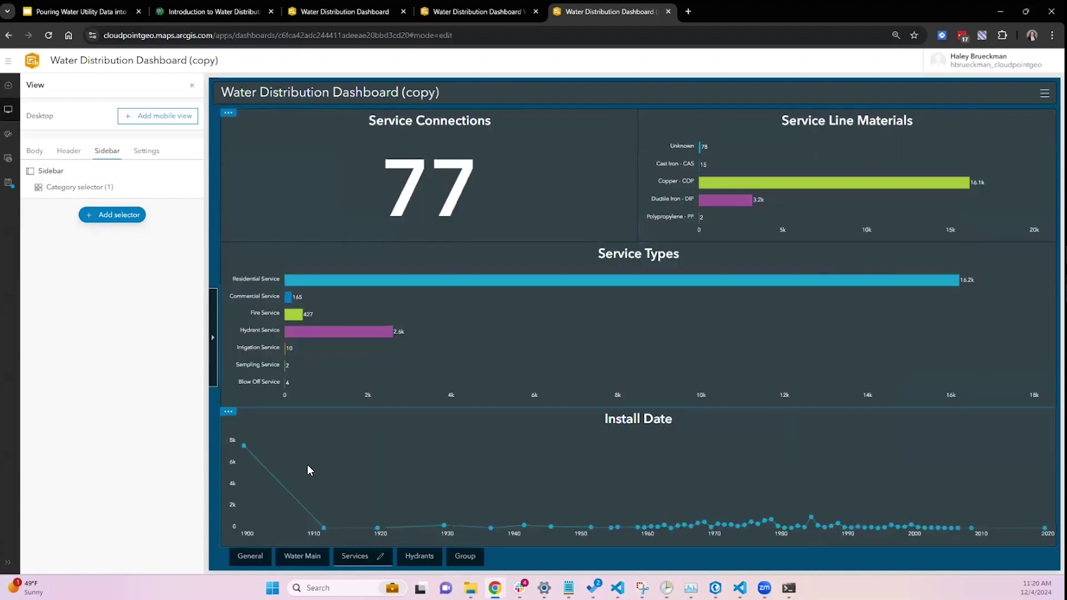
{"action": "left_click", "coordinate": [259, 555]}
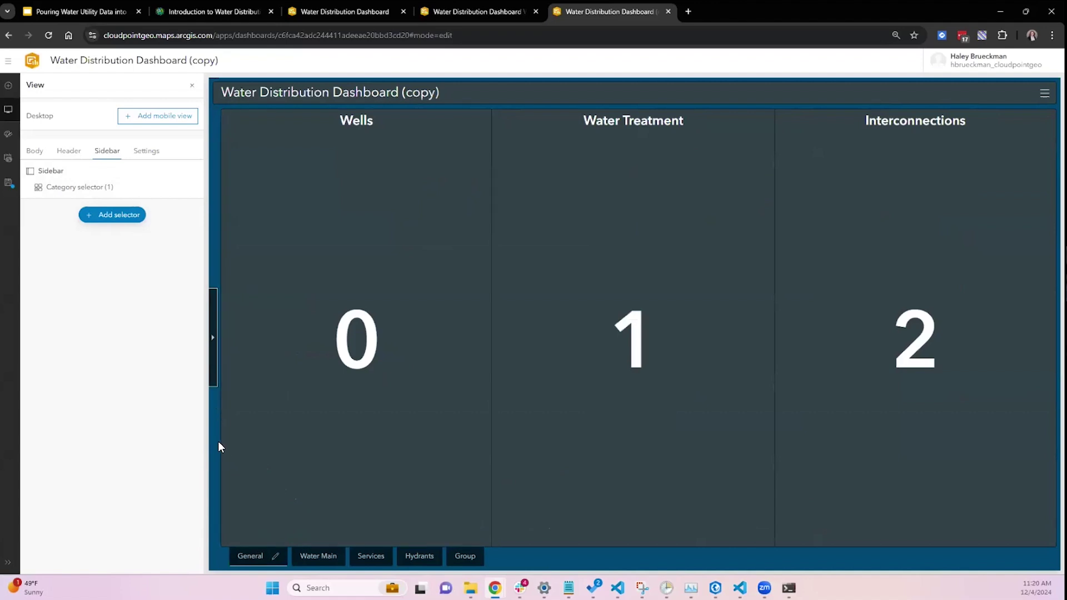
{"action": "left_click", "coordinate": [462, 555]}
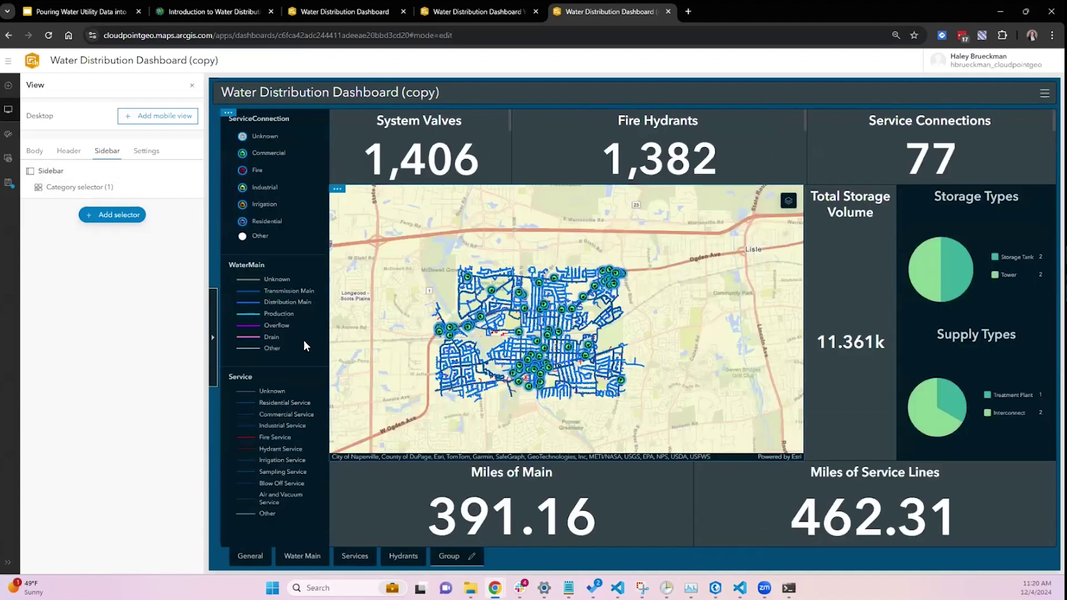
{"action": "left_click", "coordinate": [212, 338]}
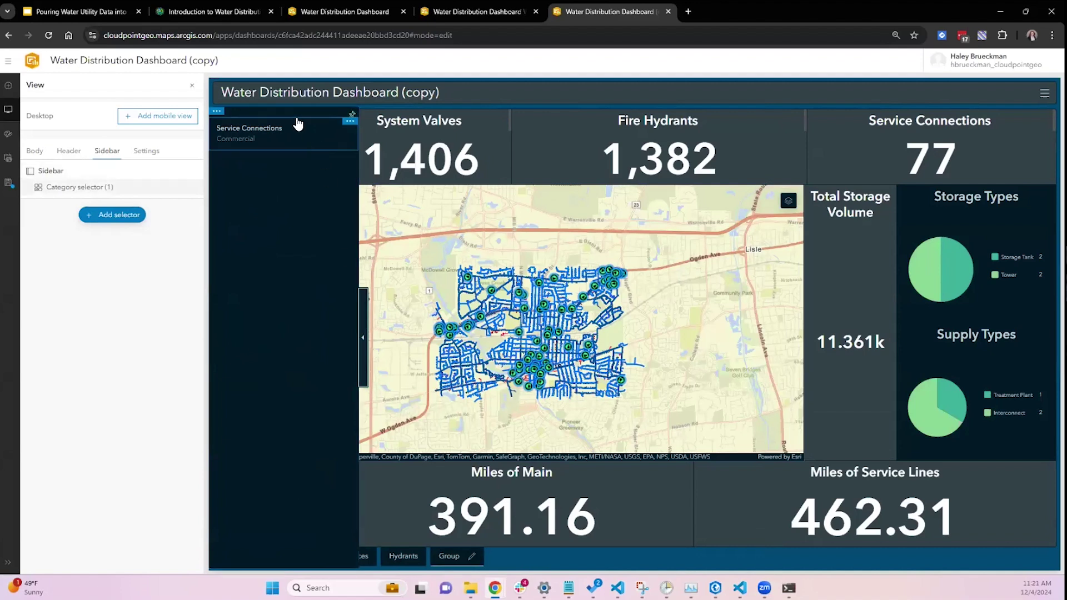
{"action": "left_click", "coordinate": [359, 334]}
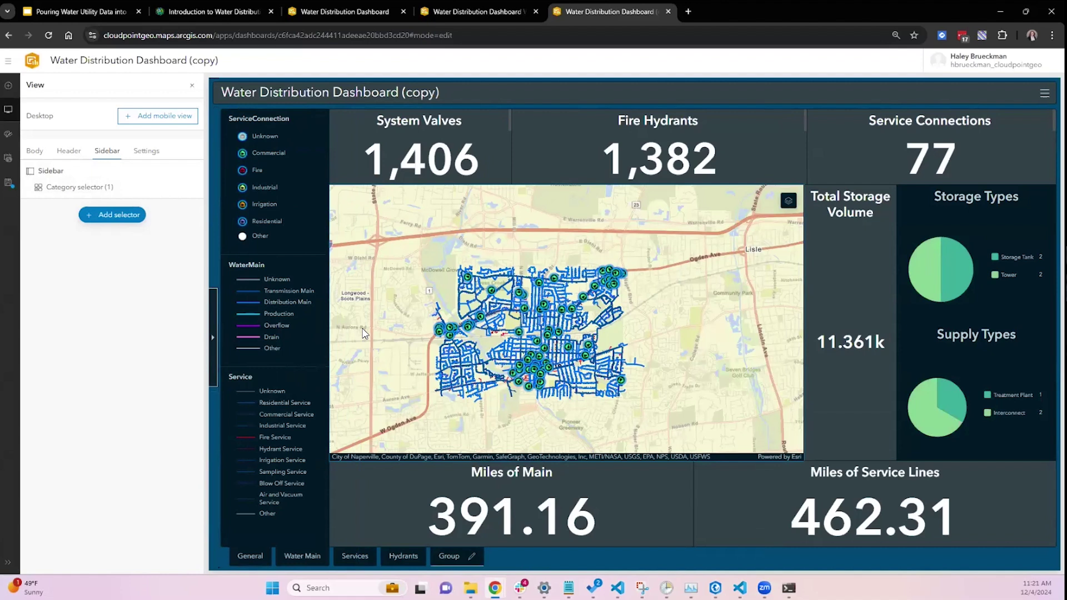
Delete the Wells, Water Treatment and Interconnections indicators from the General page.
{"action": "left_click", "coordinate": [260, 558]}
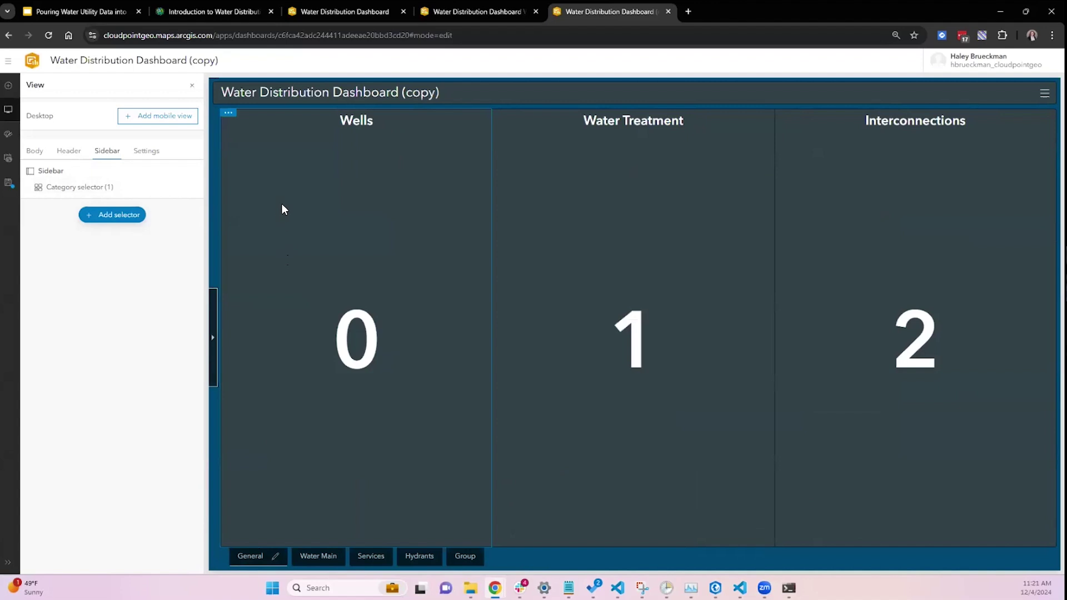
{"action": "mouse_move", "coordinate": [233, 118]}
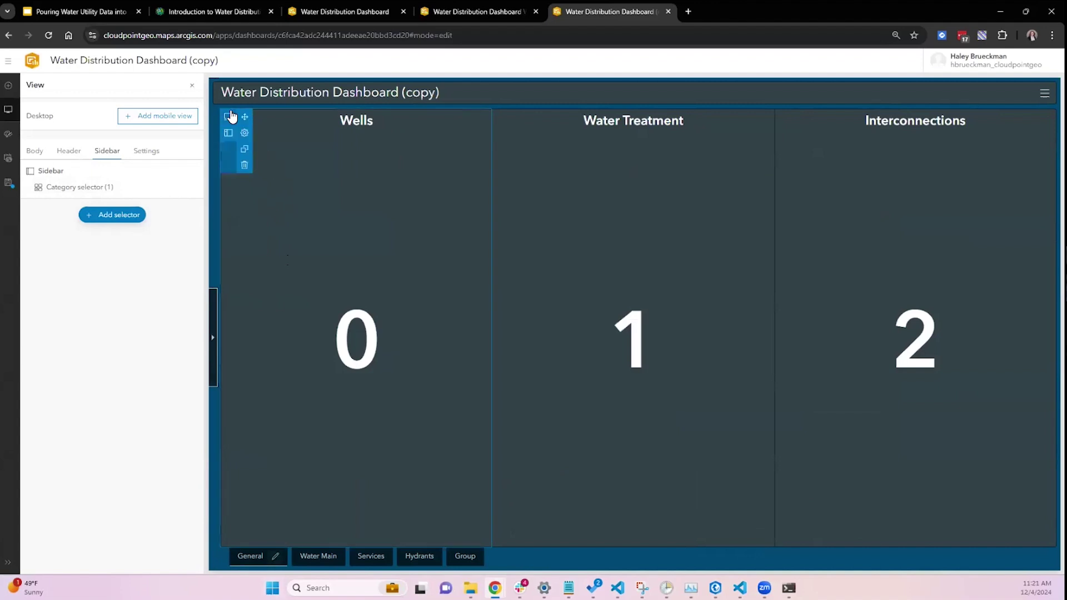
{"action": "left_click", "coordinate": [246, 164]}
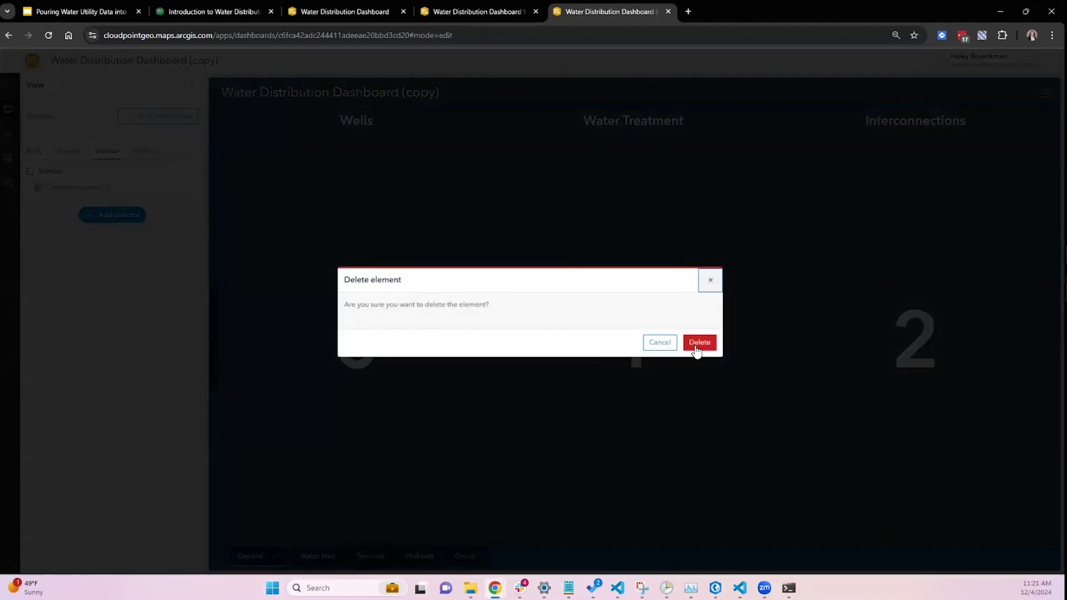
{"action": "left_click", "coordinate": [696, 344]}
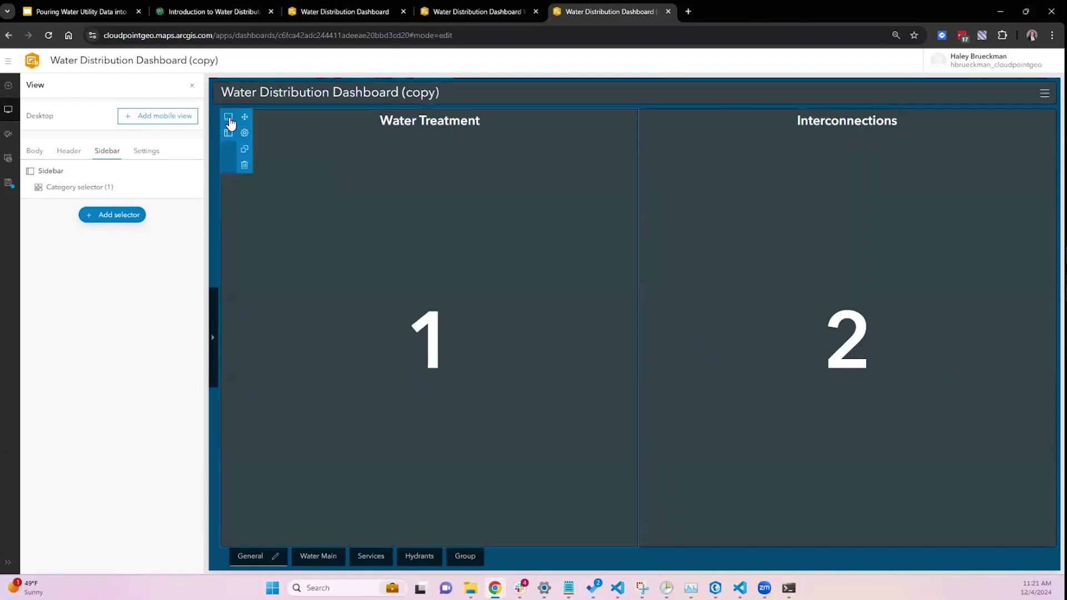
{"action": "mouse_move", "coordinate": [231, 118]}
{"action": "left_click", "coordinate": [246, 166]}
{"action": "left_click", "coordinate": [698, 343]}
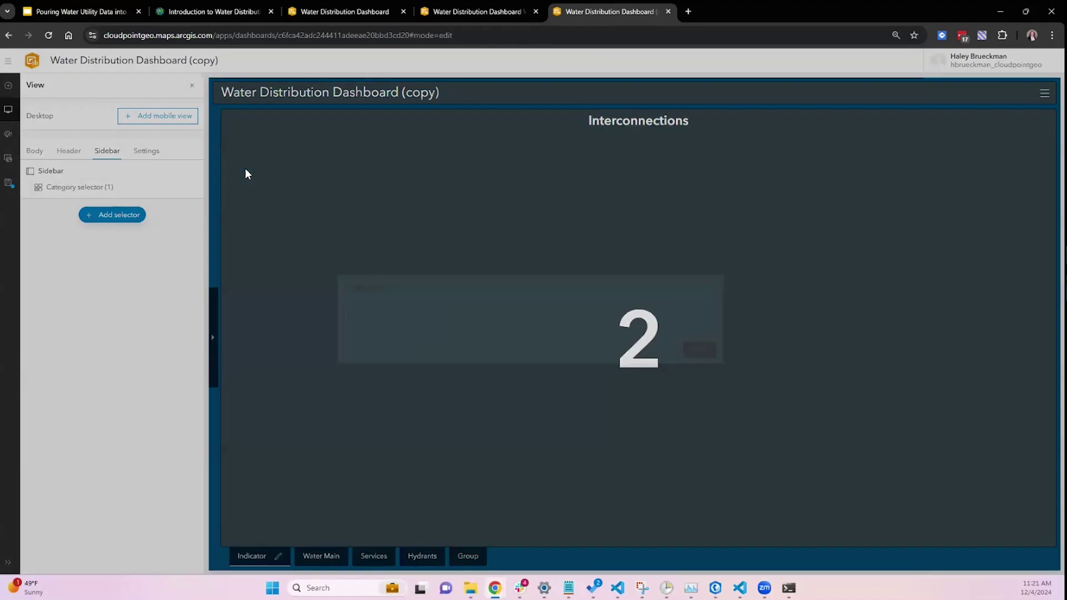
{"action": "left_click", "coordinate": [247, 166]}
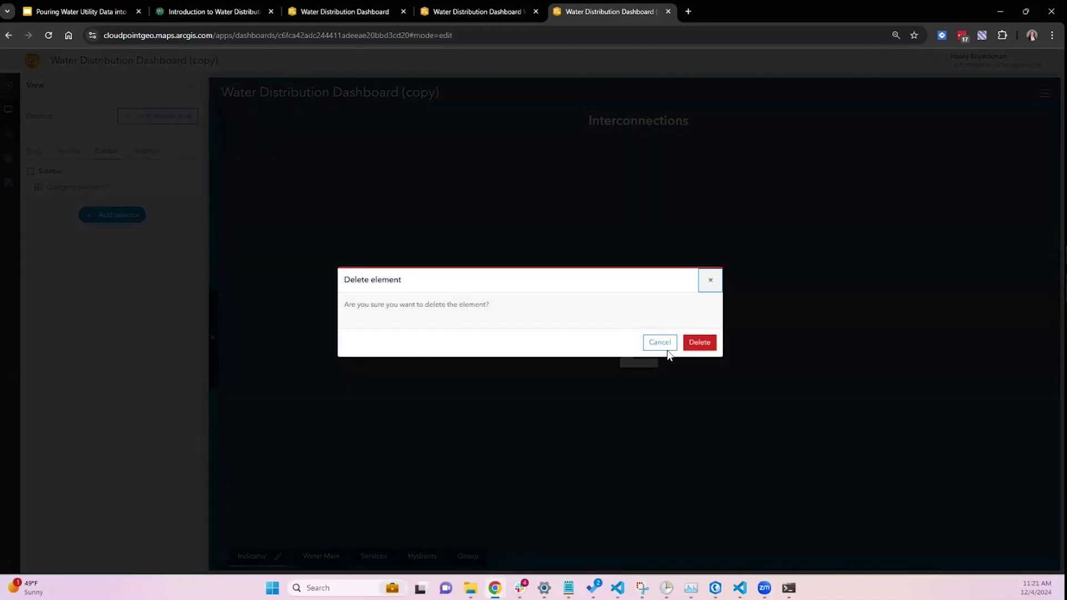
{"action": "left_click", "coordinate": [699, 343]}
Move the Group page to the front of the page order and rename it Overview.
{"action": "left_click_drag", "start_coordinate": [419, 555], "coordinate": [225, 558]}
{"action": "left_click_drag", "start_coordinate": [369, 554], "coordinate": [248, 552]}
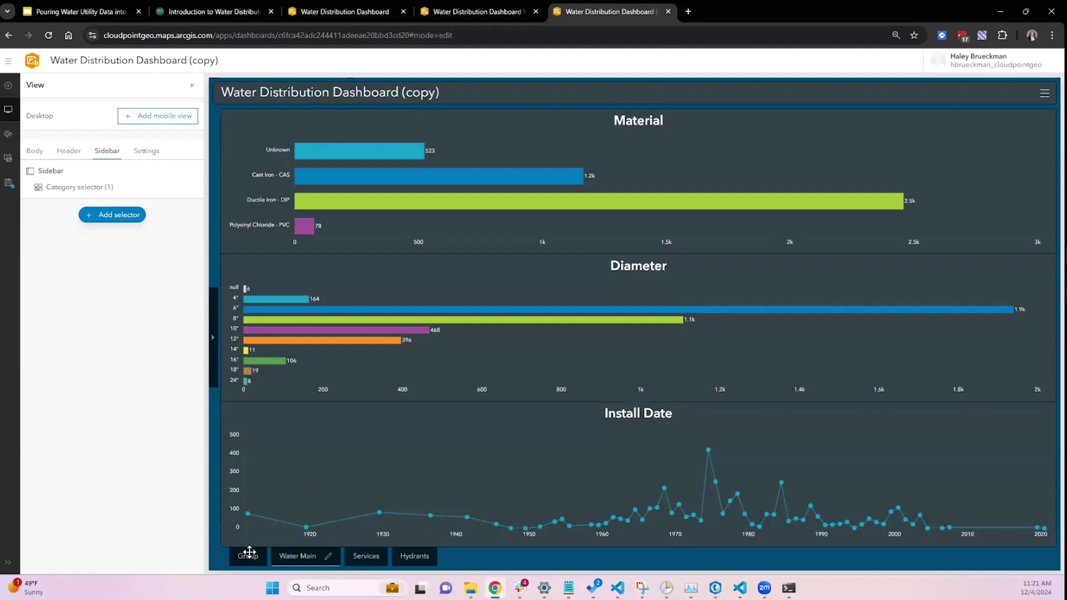
{"action": "left_click", "coordinate": [260, 554]}
{"action": "double_click", "coordinate": [273, 558]}
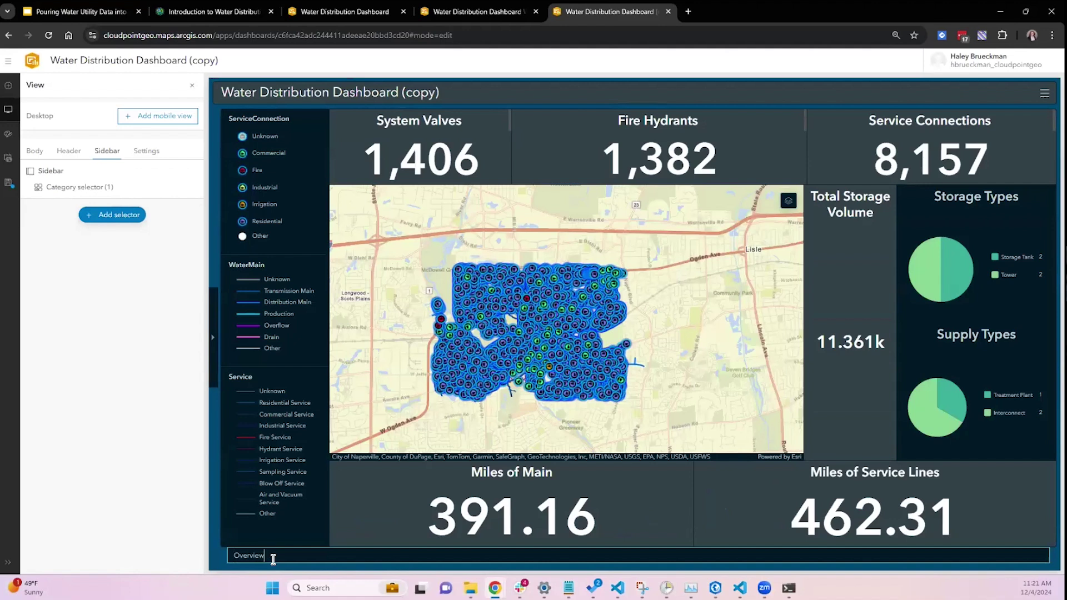
{"action": "key", "text": "Return"}
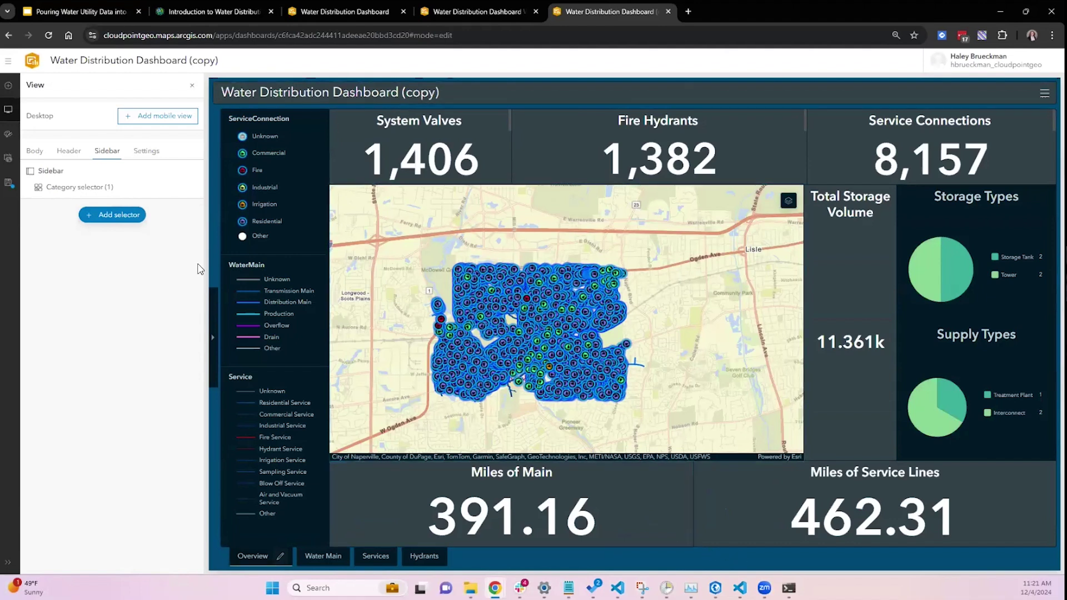
{"action": "left_click", "coordinate": [428, 556]}
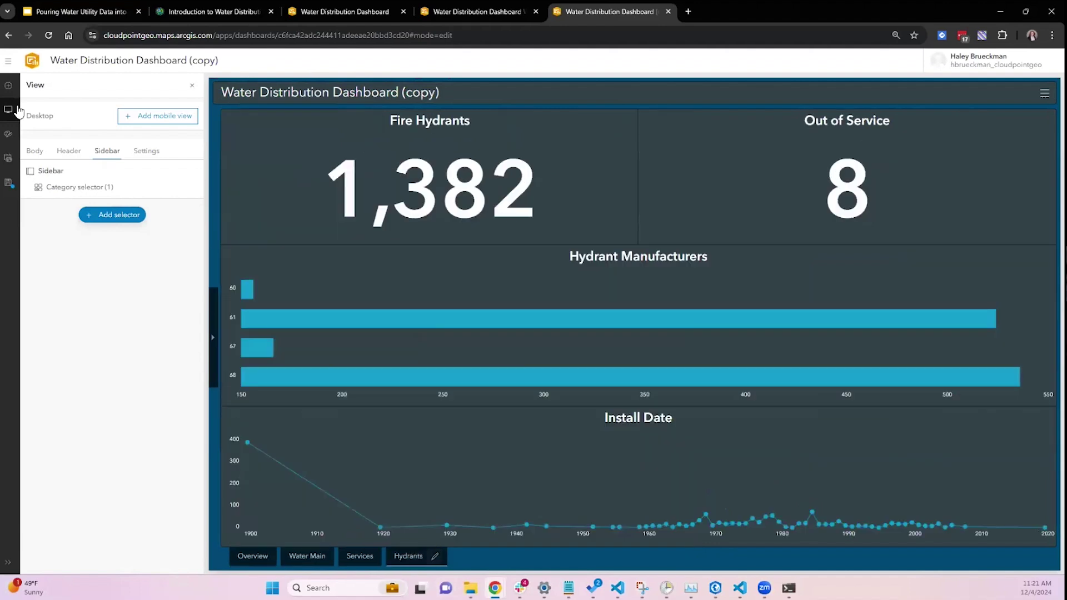
{"action": "left_click", "coordinate": [9, 85]}
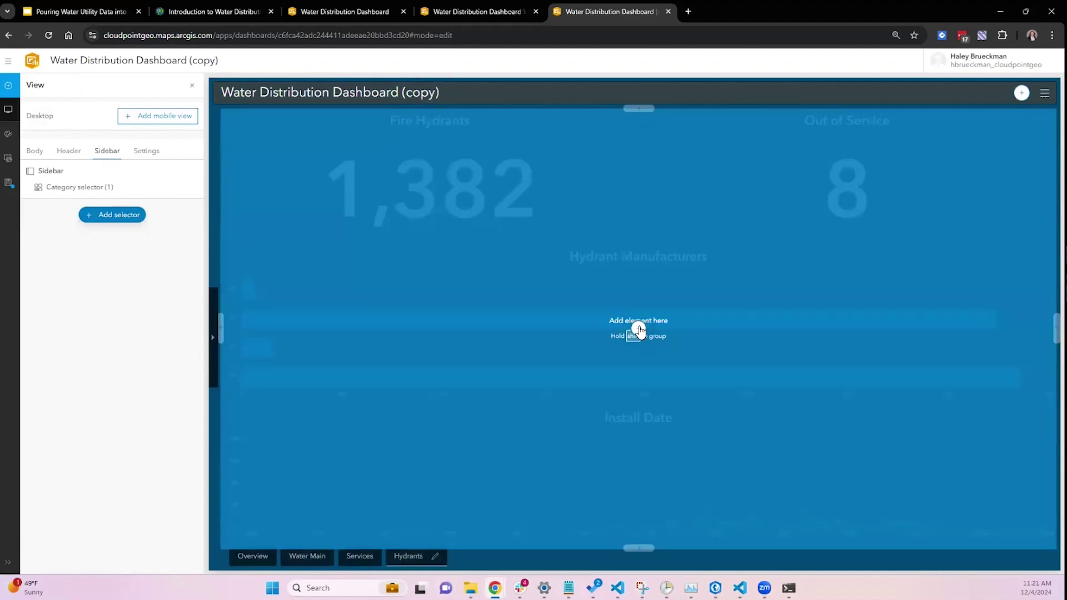
{"action": "left_click", "coordinate": [638, 330]}
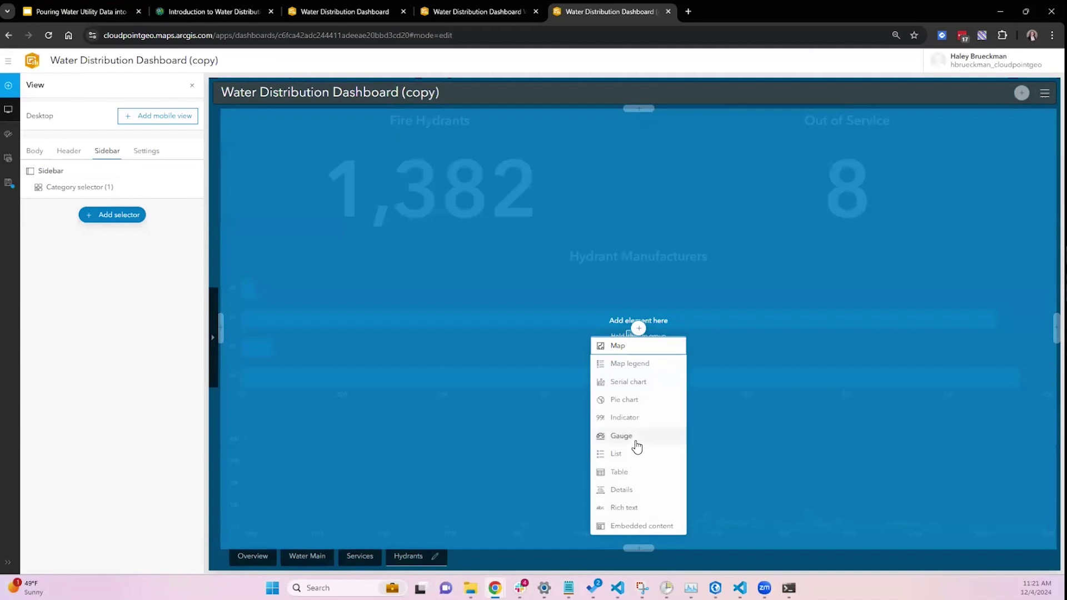
{"action": "left_click", "coordinate": [632, 416]}
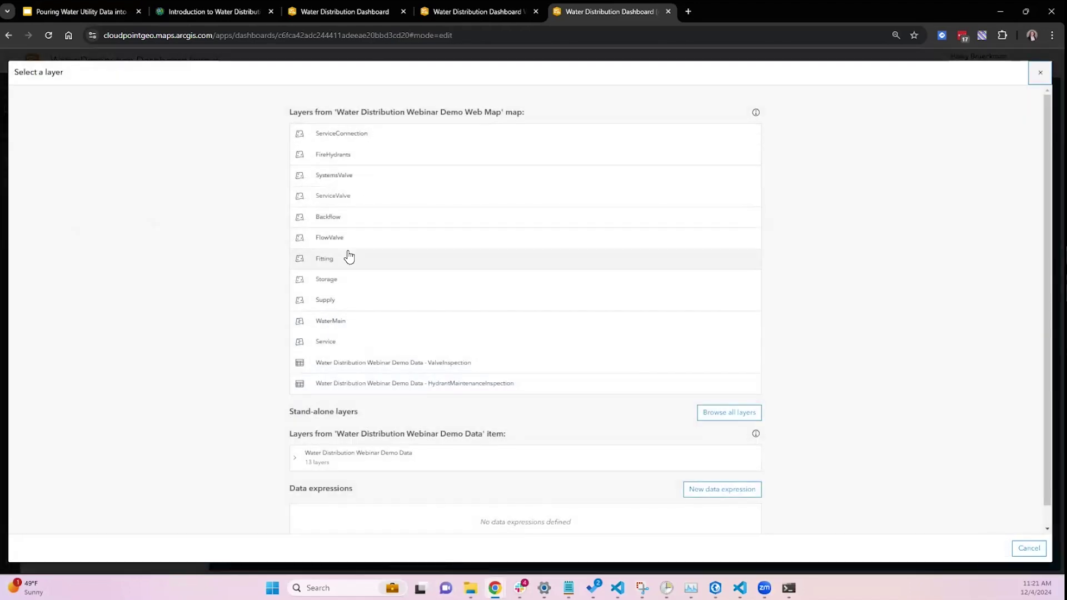
{"action": "left_click", "coordinate": [345, 383]}
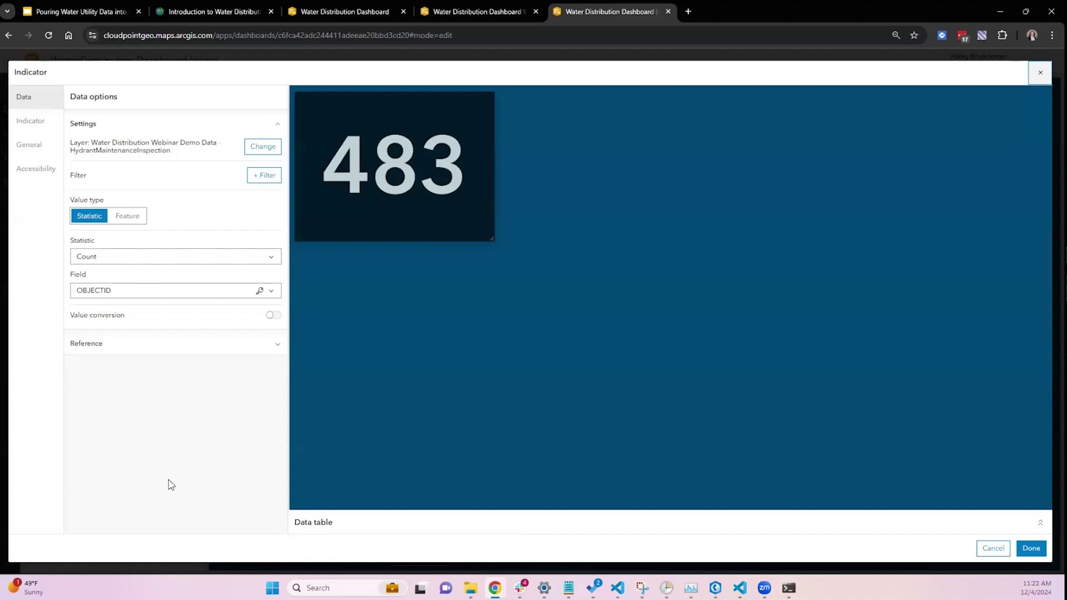
{"action": "left_click", "coordinate": [261, 177]}
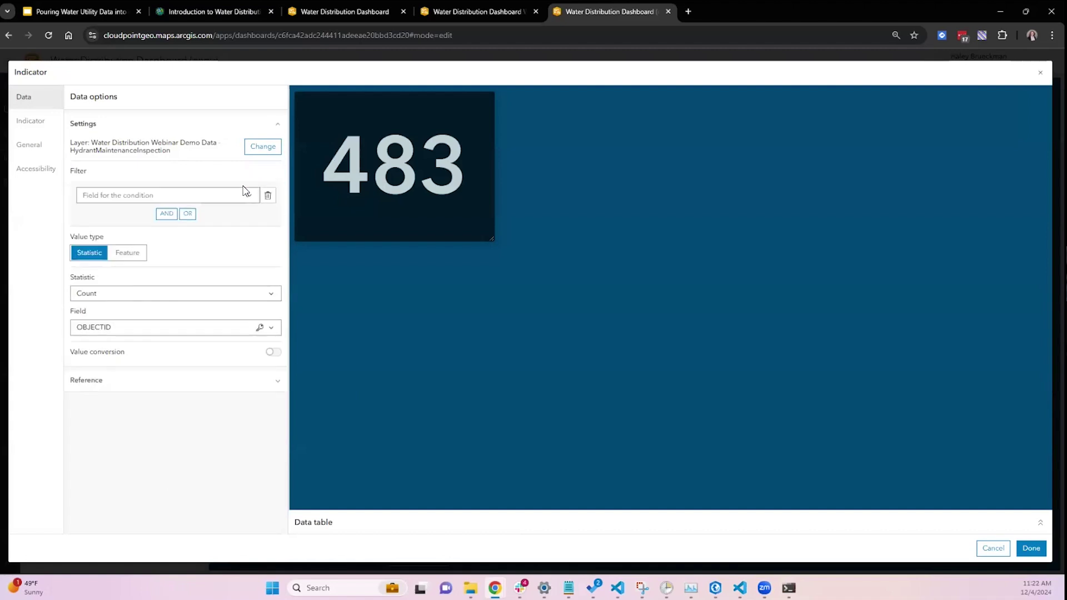
{"action": "left_click", "coordinate": [246, 196]}
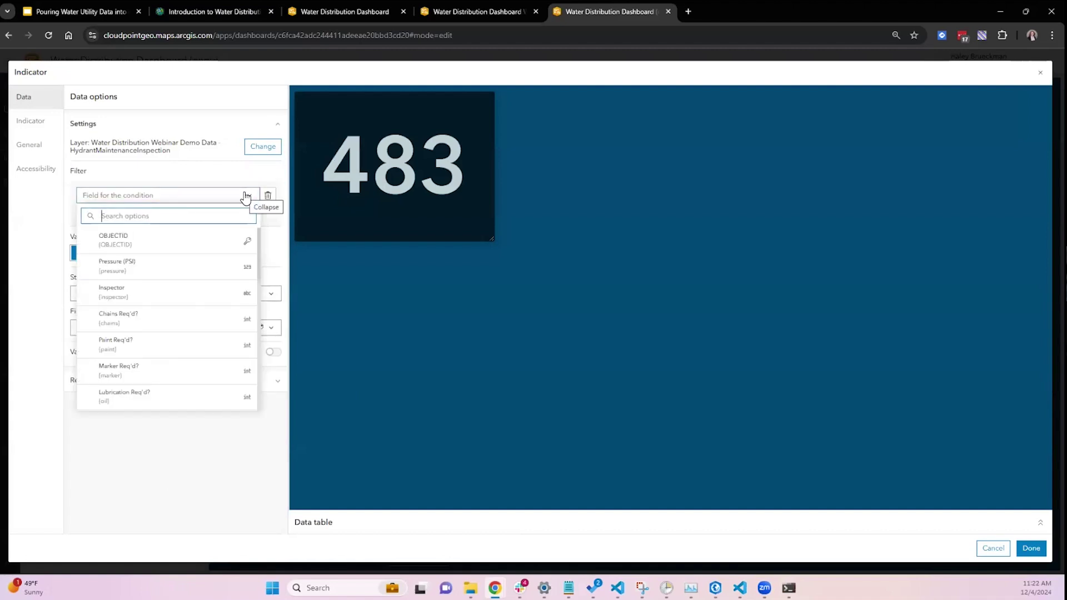
{"action": "type", "text": "insp"}
{"action": "left_click", "coordinate": [198, 240]}
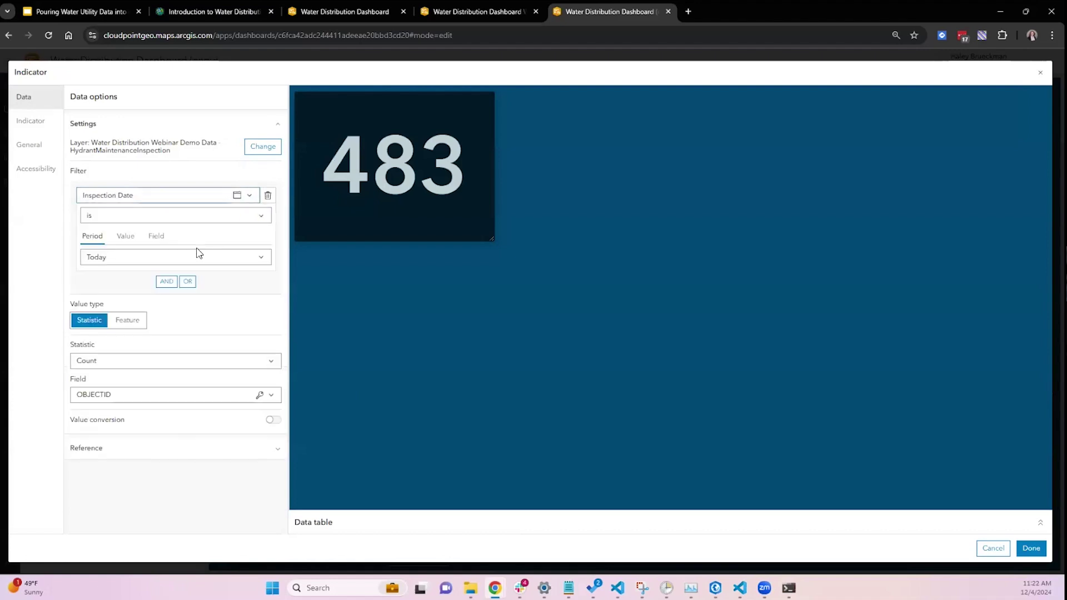
{"action": "left_click", "coordinate": [197, 258]}
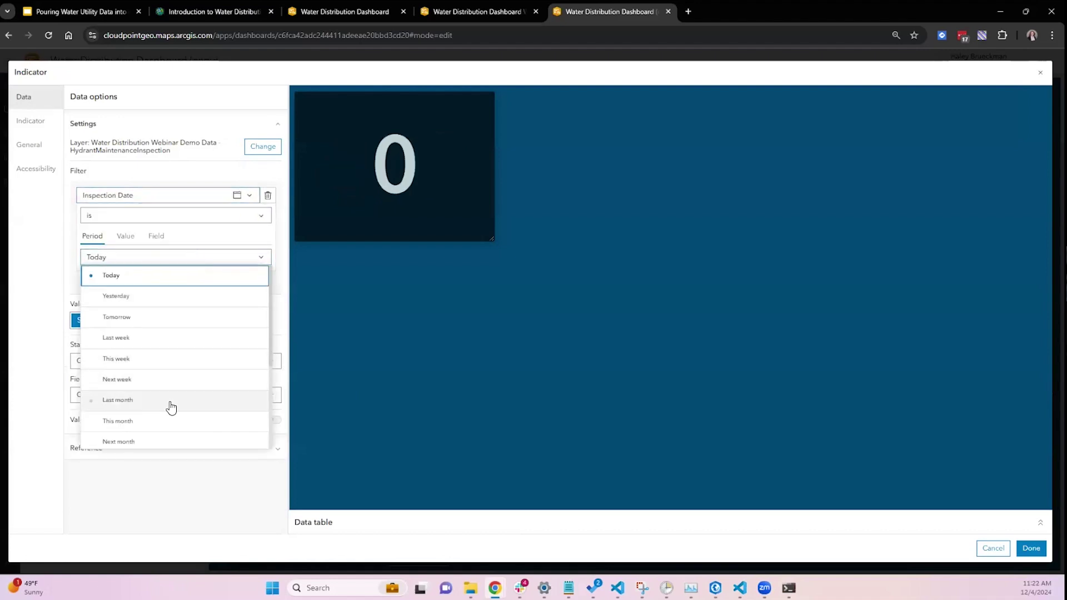
{"action": "scroll", "coordinate": [167, 405], "scroll_direction": "down", "scroll_amount": 3}
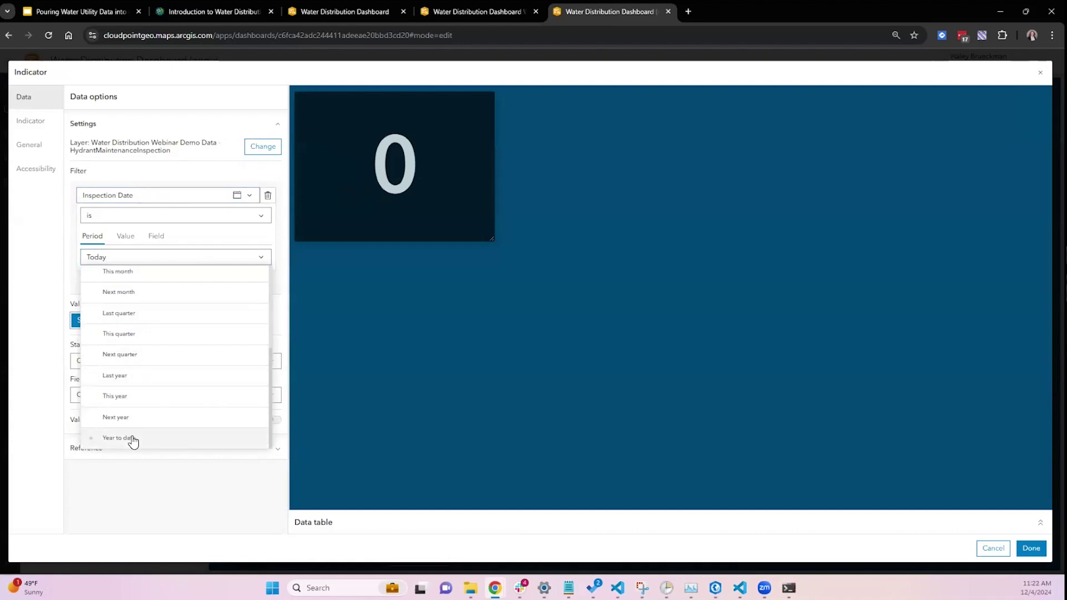
{"action": "left_click", "coordinate": [153, 335]}
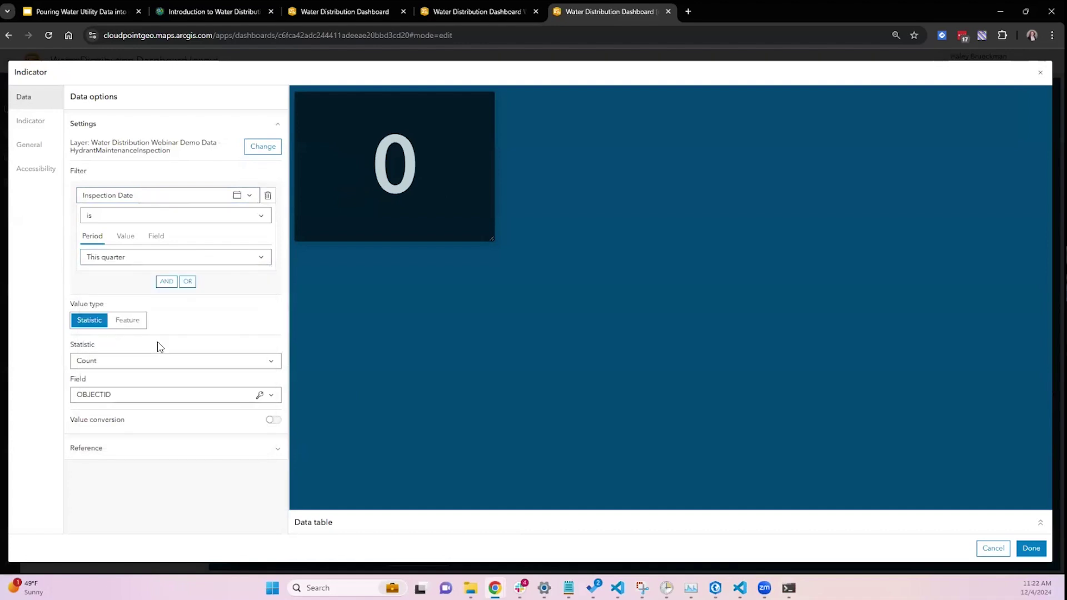
{"action": "left_click", "coordinate": [30, 145]}
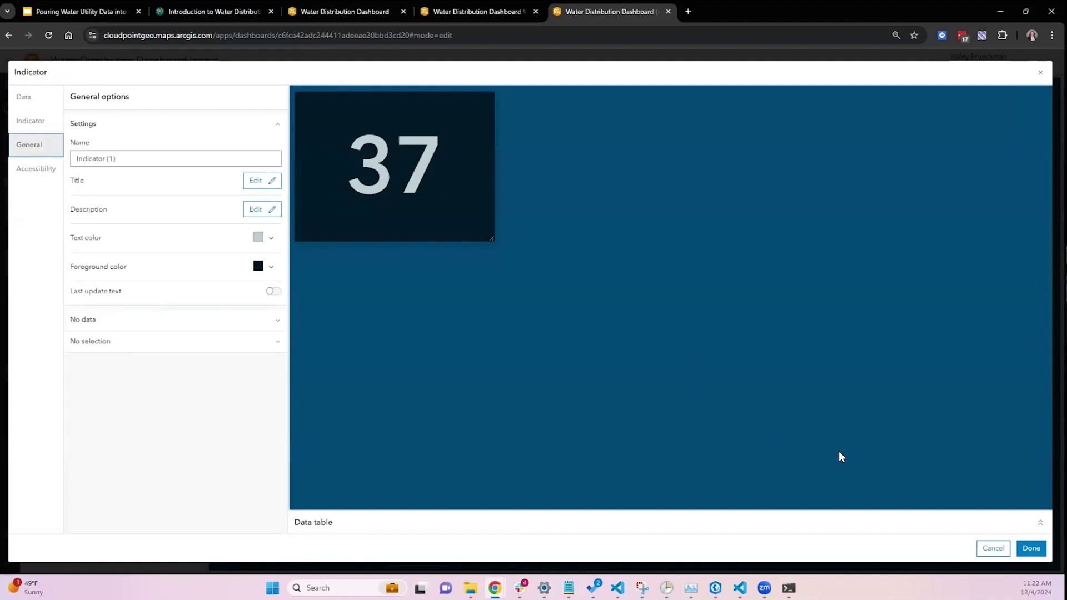
{"action": "left_click", "coordinate": [993, 548]}
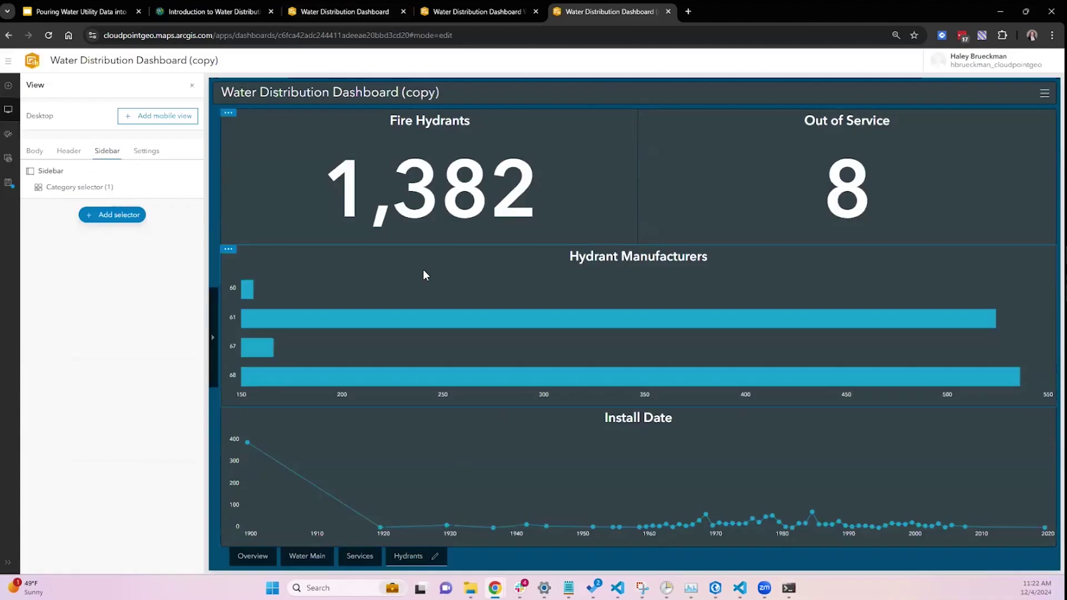
{"action": "left_click", "coordinate": [466, 14]}
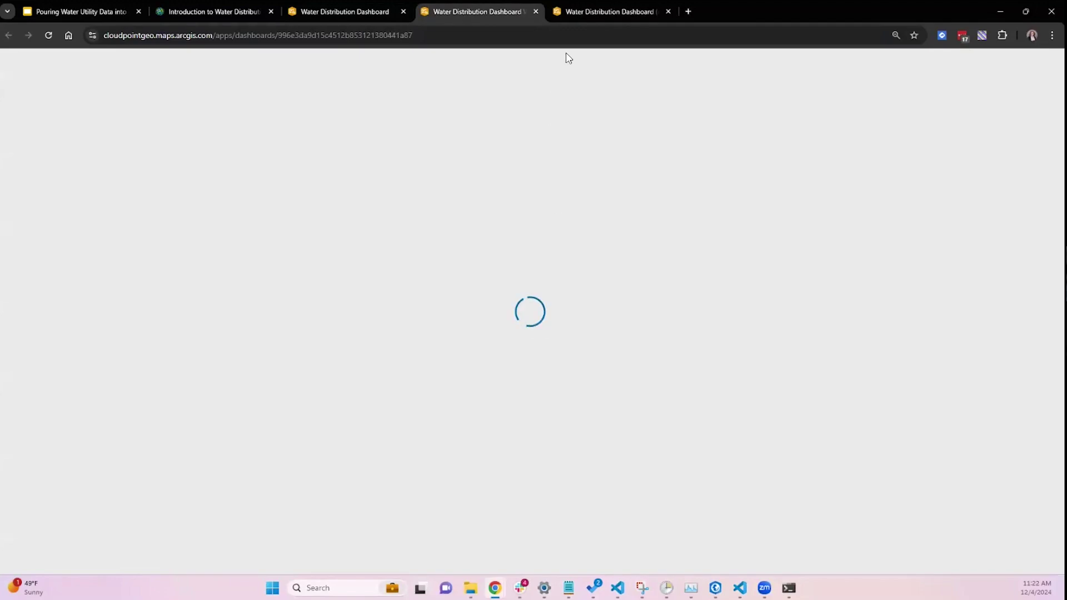
{"action": "left_click", "coordinate": [572, 17]}
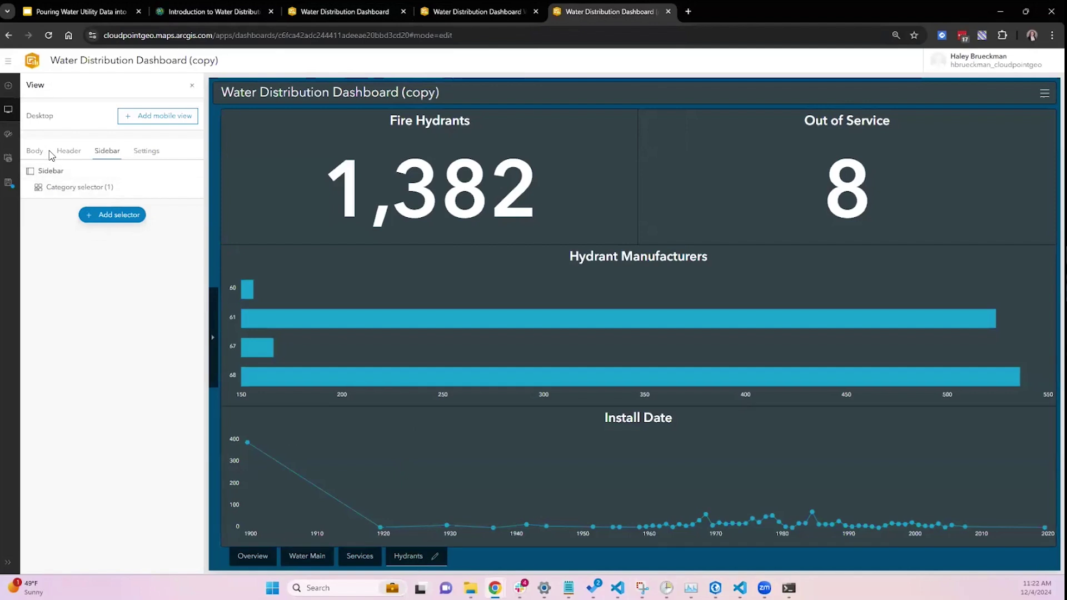
Add a serial chart stacked with the body elements, using the HydrantMaintenanceInspection table grouped by the Rating field.
{"action": "left_click", "coordinate": [14, 89]}
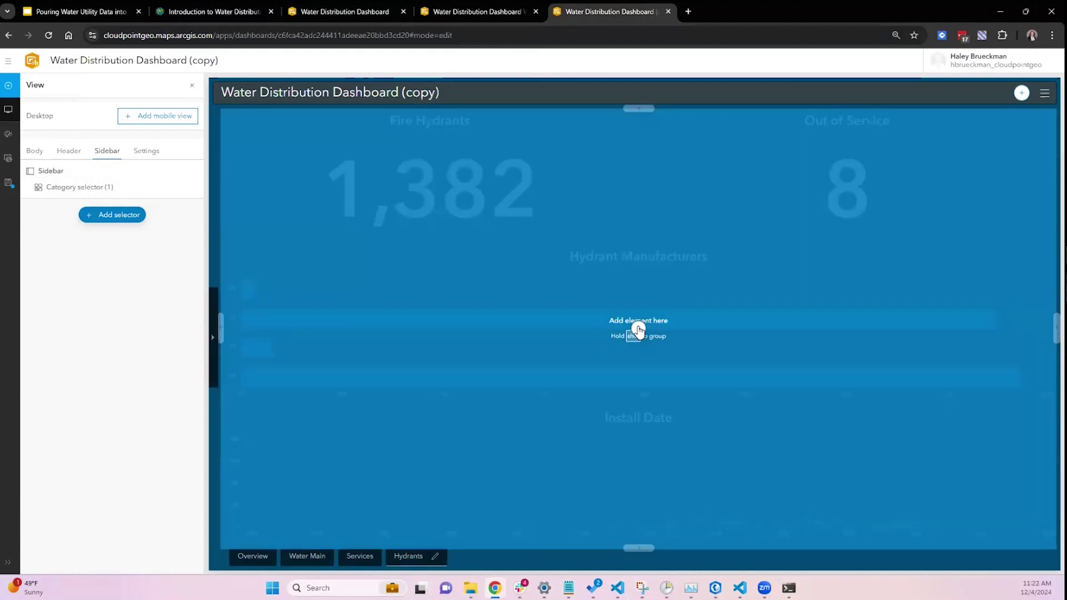
{"action": "left_click", "coordinate": [636, 331]}
{"action": "left_click", "coordinate": [634, 384]}
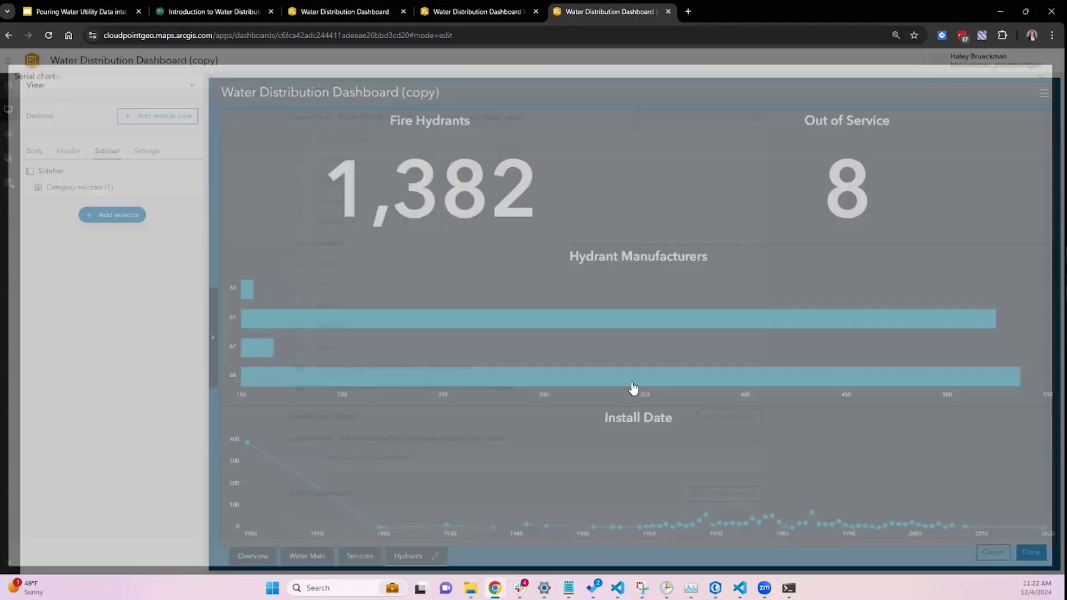
{"action": "left_click", "coordinate": [453, 388]}
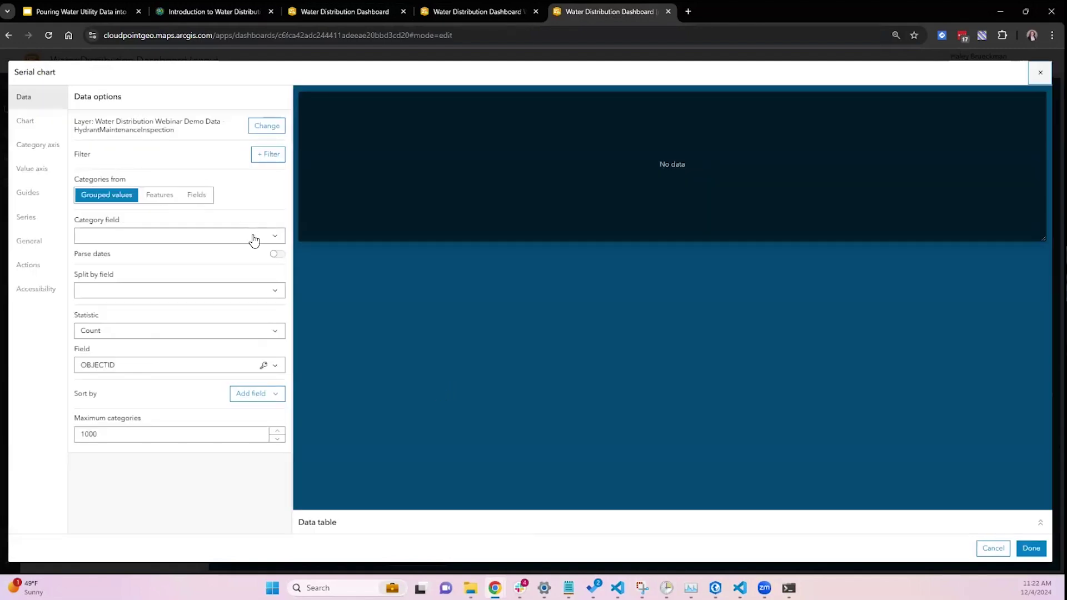
{"action": "left_click", "coordinate": [255, 237]}
{"action": "type", "text": "rat"}
{"action": "left_click", "coordinate": [187, 289]}
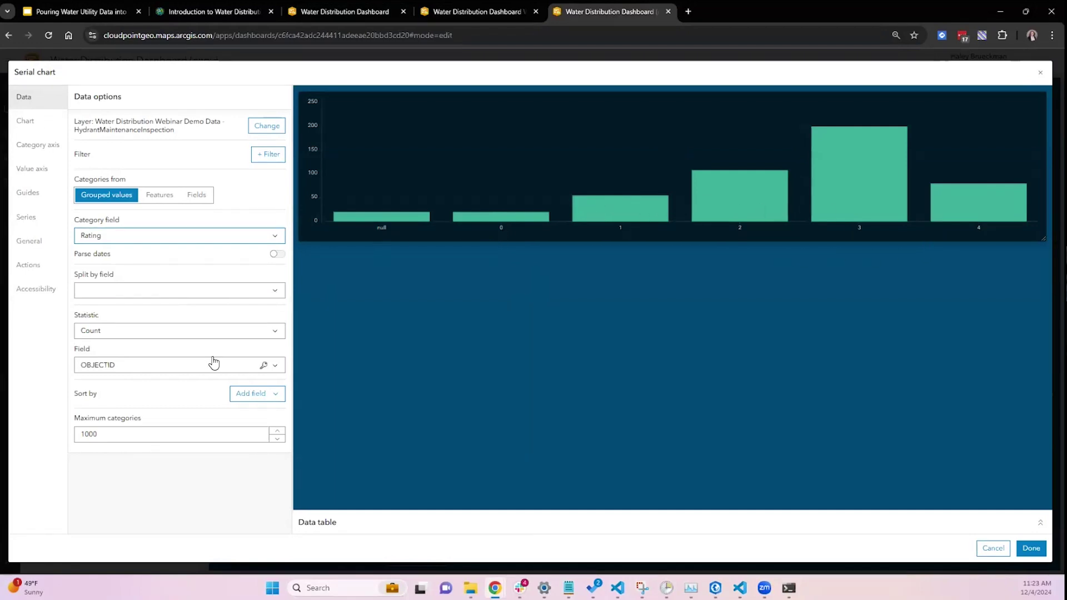
Load the rating categories as category axis labels and relabel category 4 as Good Condition.
{"action": "left_click", "coordinate": [38, 146]}
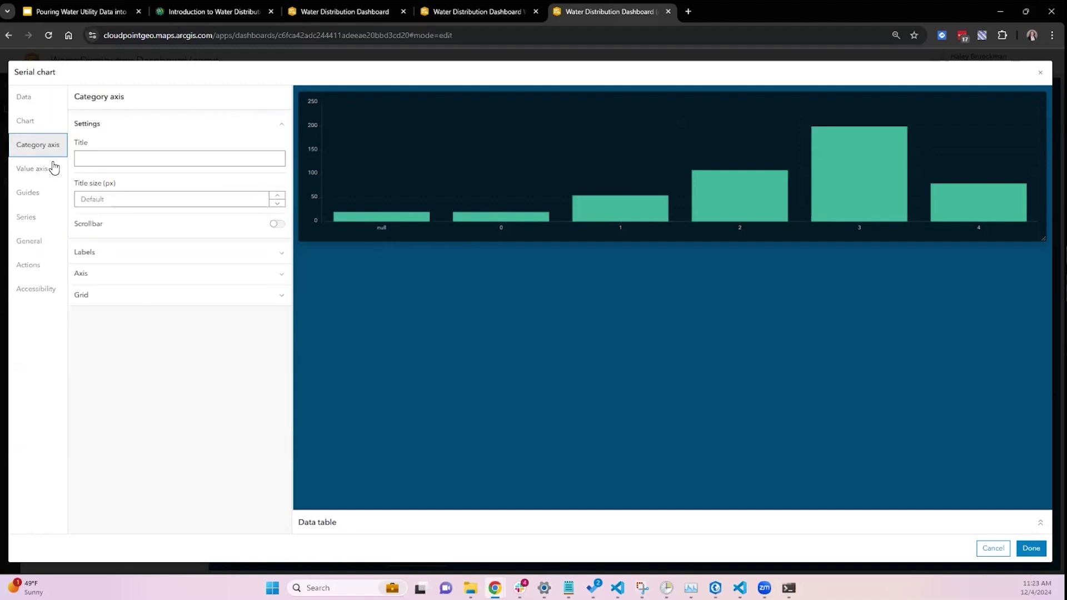
{"action": "left_click", "coordinate": [270, 255]}
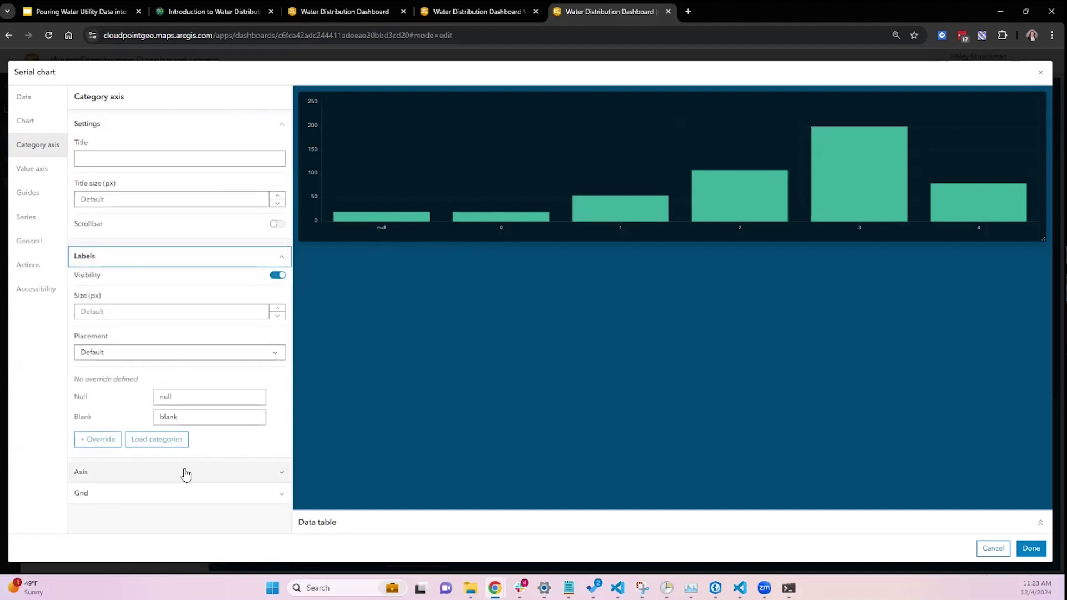
{"action": "left_click", "coordinate": [168, 440]}
{"action": "left_click", "coordinate": [192, 401]}
{"action": "type", "text": "Good Condition"}
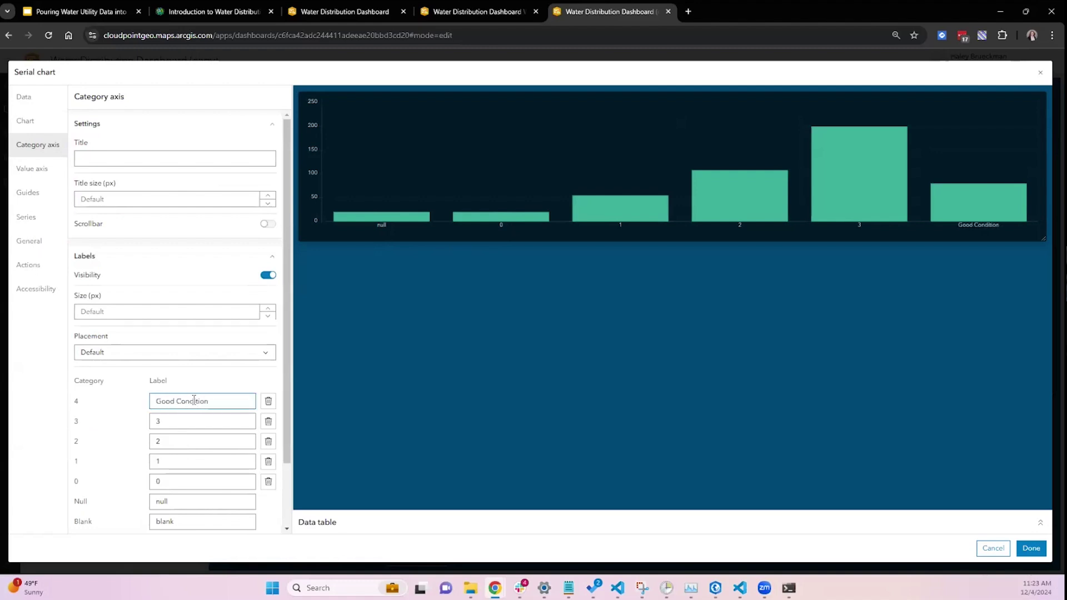
{"action": "scroll", "coordinate": [214, 393], "scroll_direction": "down", "scroll_amount": 2}
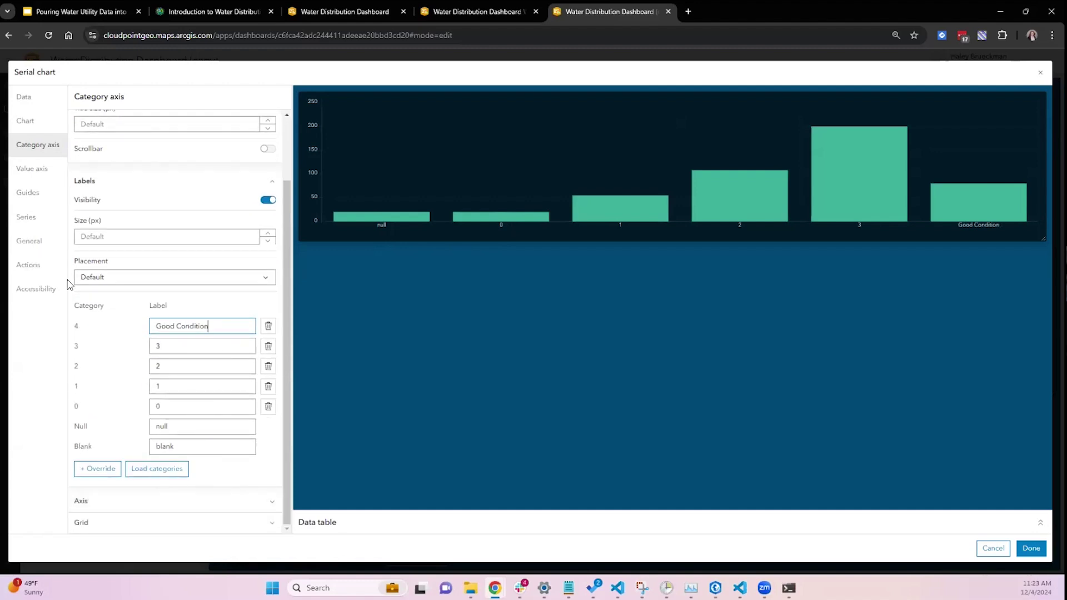
Color the chart's bars by category, finish the serial chart and open its page.
{"action": "left_click", "coordinate": [45, 217]}
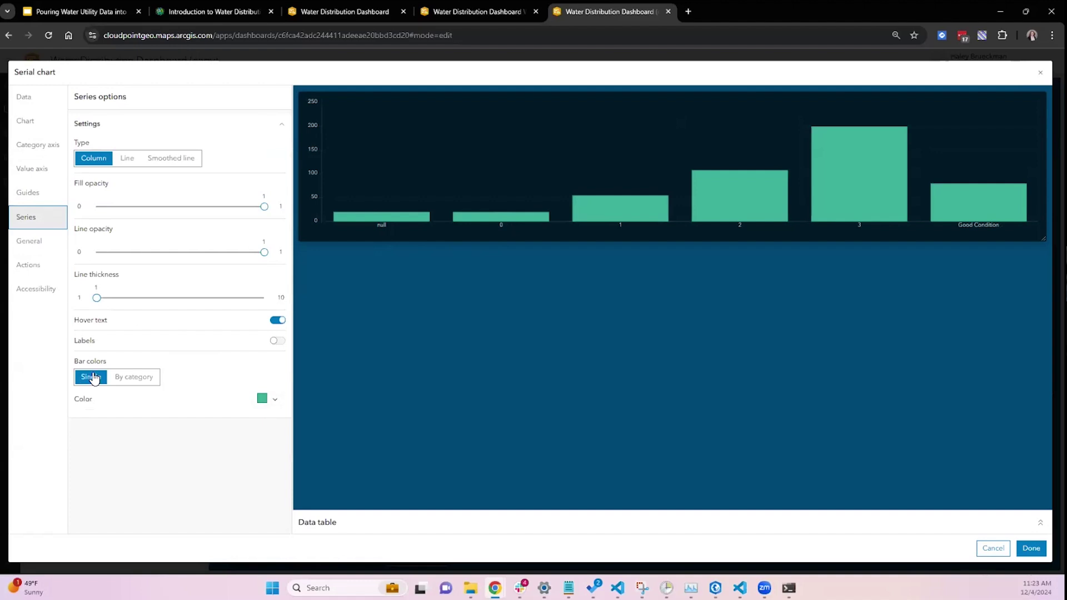
{"action": "left_click", "coordinate": [126, 378]}
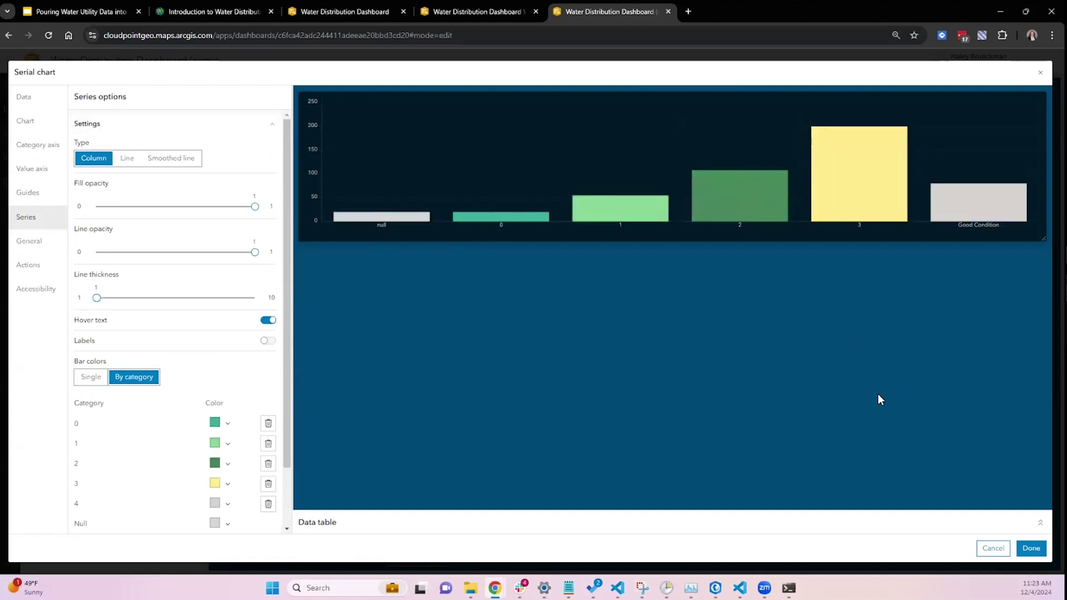
{"action": "left_click", "coordinate": [1031, 548]}
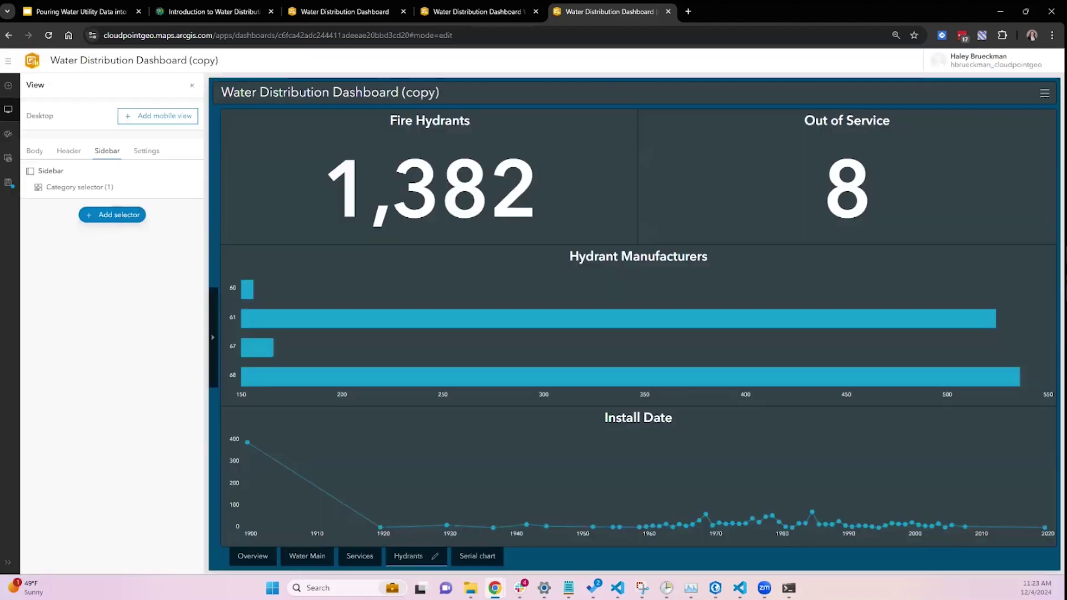
{"action": "left_click", "coordinate": [477, 556]}
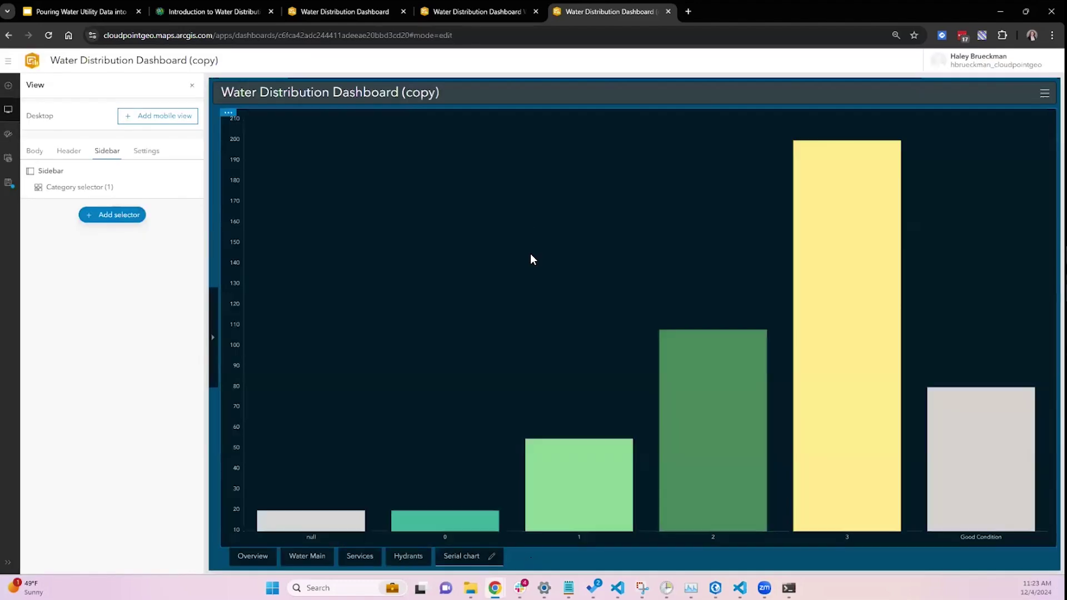
Switch to the Water Distribution Dashboard Webinar Demo and view its Hydrant Inspections page.
{"action": "left_click", "coordinate": [457, 10]}
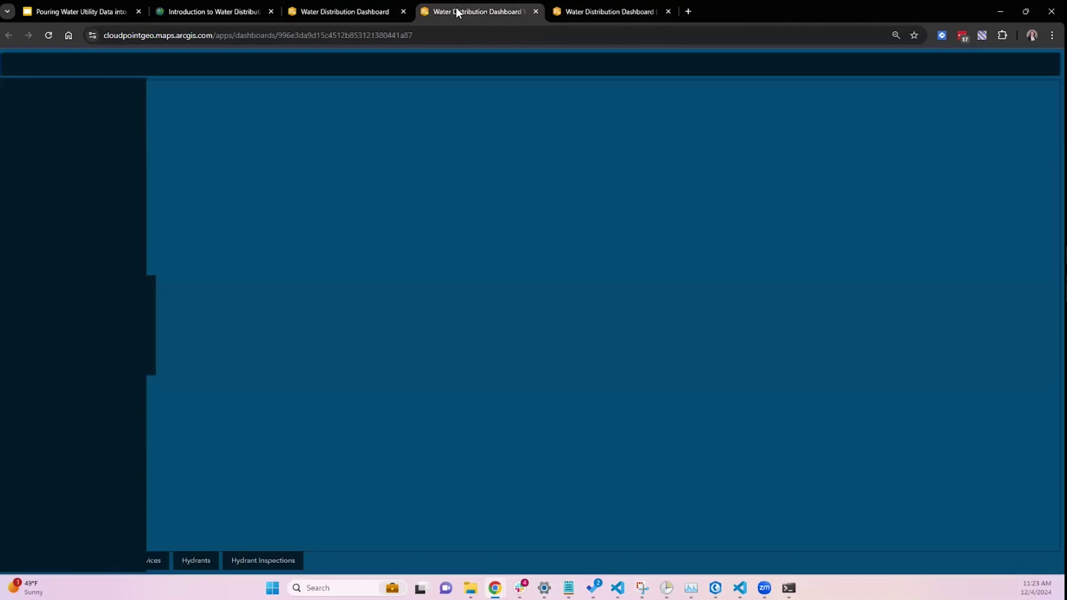
{"action": "left_click", "coordinate": [244, 561]}
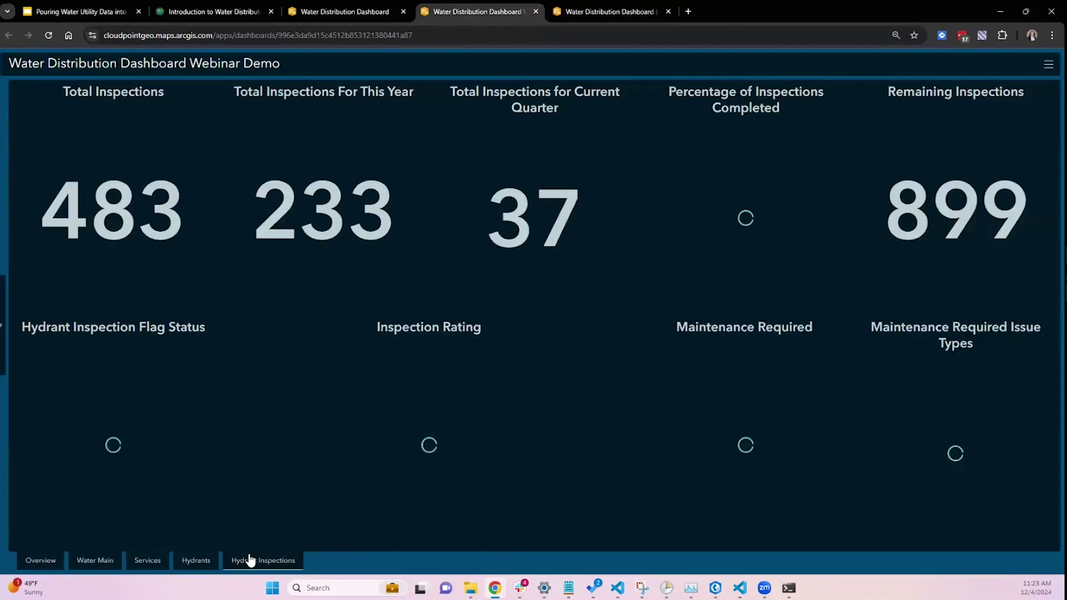